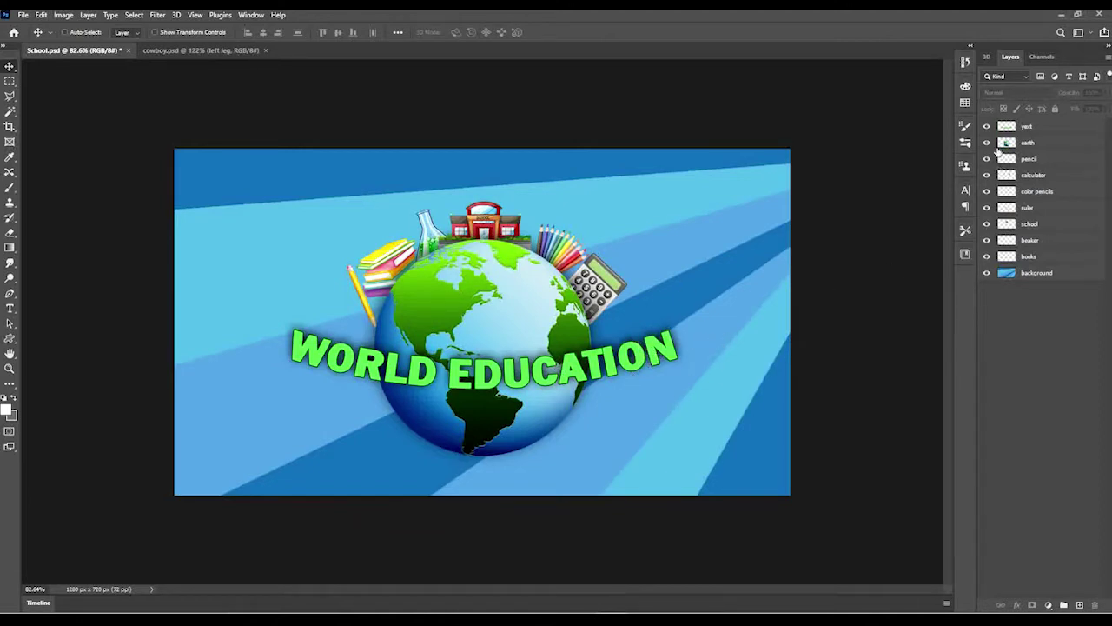
Hide and show the background, books and beaker layers one at a time to check what each contains
left_click(987, 273)
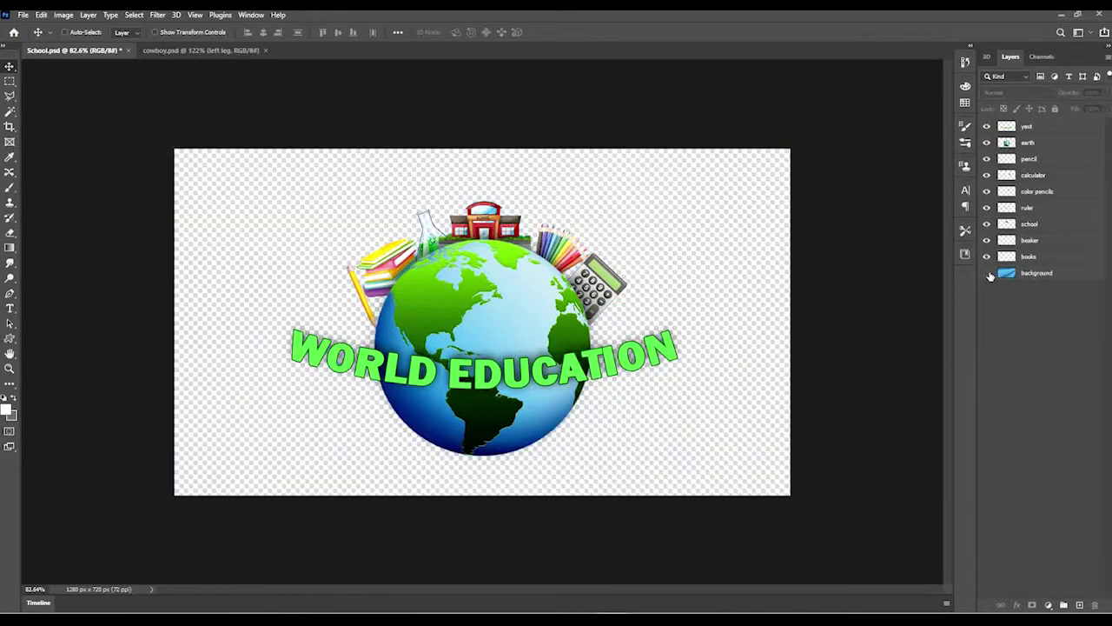
left_click(988, 273)
left_click(988, 256)
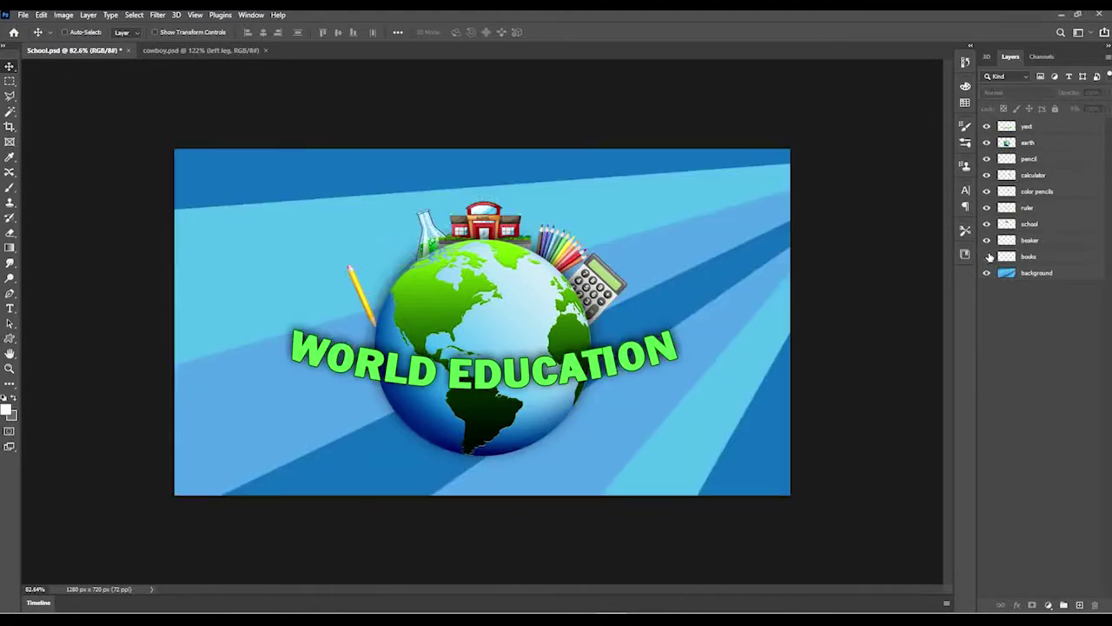
left_click(987, 256)
left_click(987, 239)
left_click(987, 240)
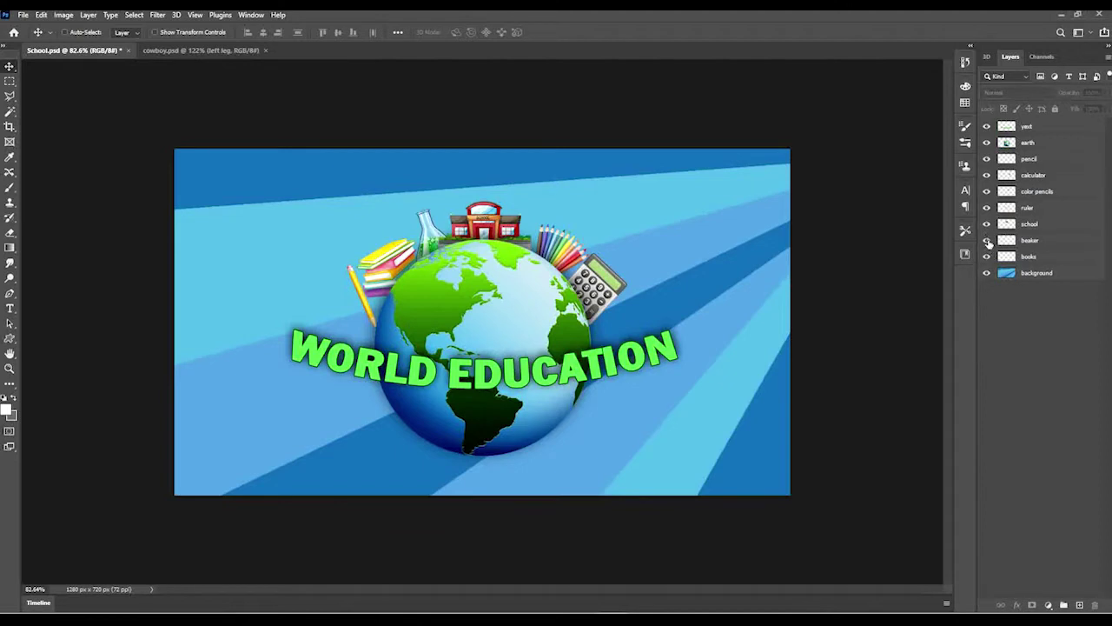
Check the school layer by hiding and showing it, and delete the ruler layer
left_click(987, 224)
left_click(987, 224)
left_click_drag(1041, 215, 1095, 605)
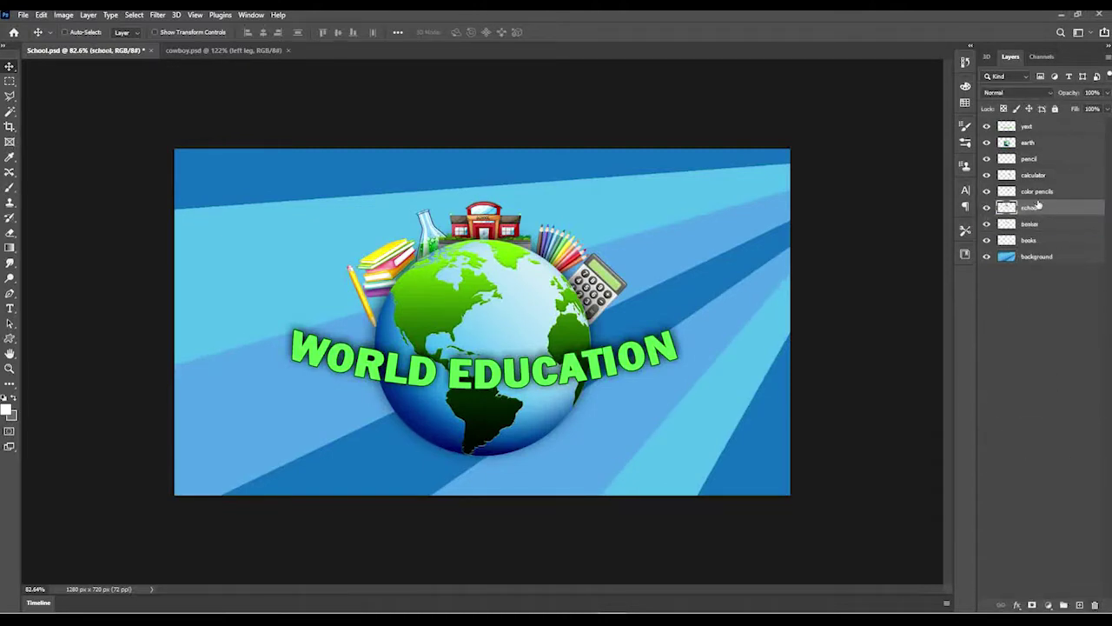
Hide and show the color pencils, calculator, pencil, earth and World Education text layers one at a time to check their contents
left_click(987, 191)
left_click(987, 191)
left_click(986, 175)
left_click(986, 175)
left_click(986, 158)
left_click(987, 158)
left_click(986, 142)
left_click(986, 142)
left_click(987, 126)
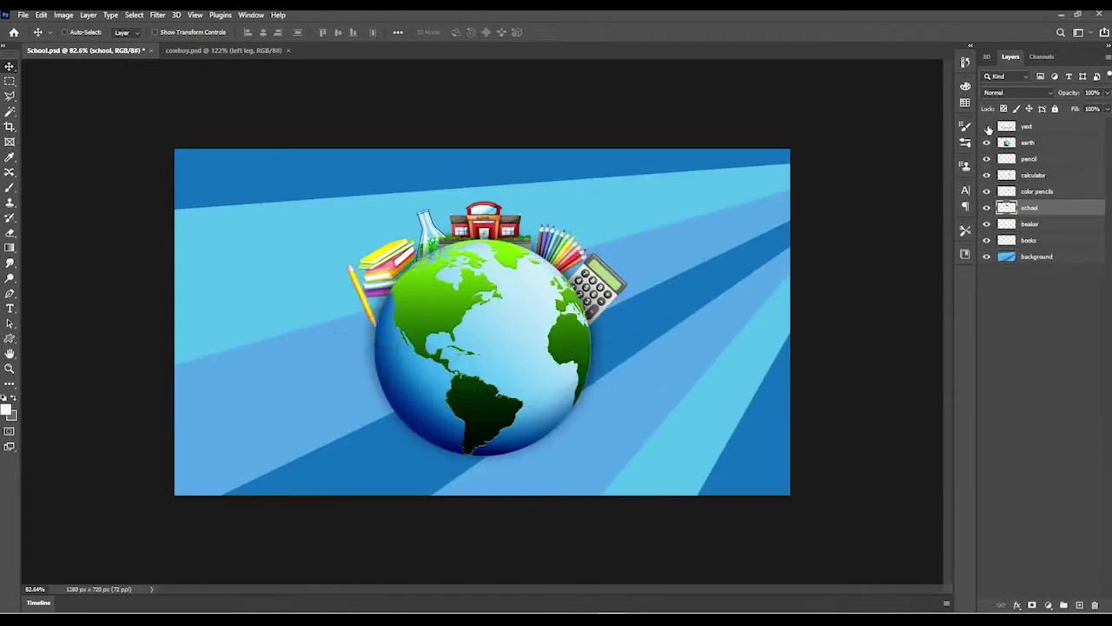
left_click(987, 126)
Rename the World Education layer as text and check it by hiding and showing it
double_click(1027, 126)
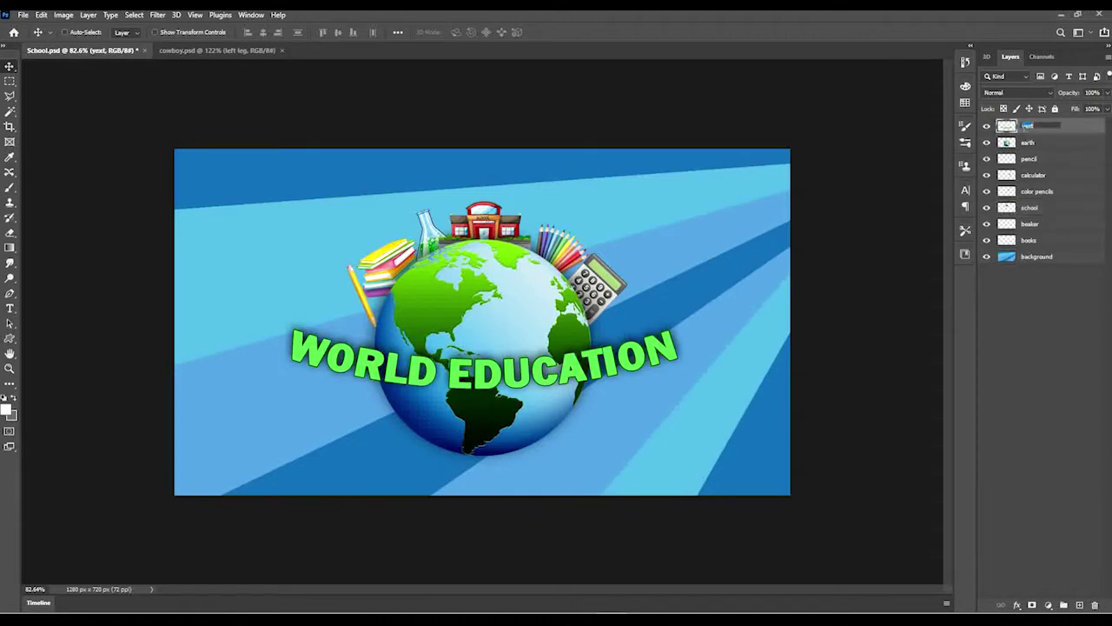
type("text")
key("Return")
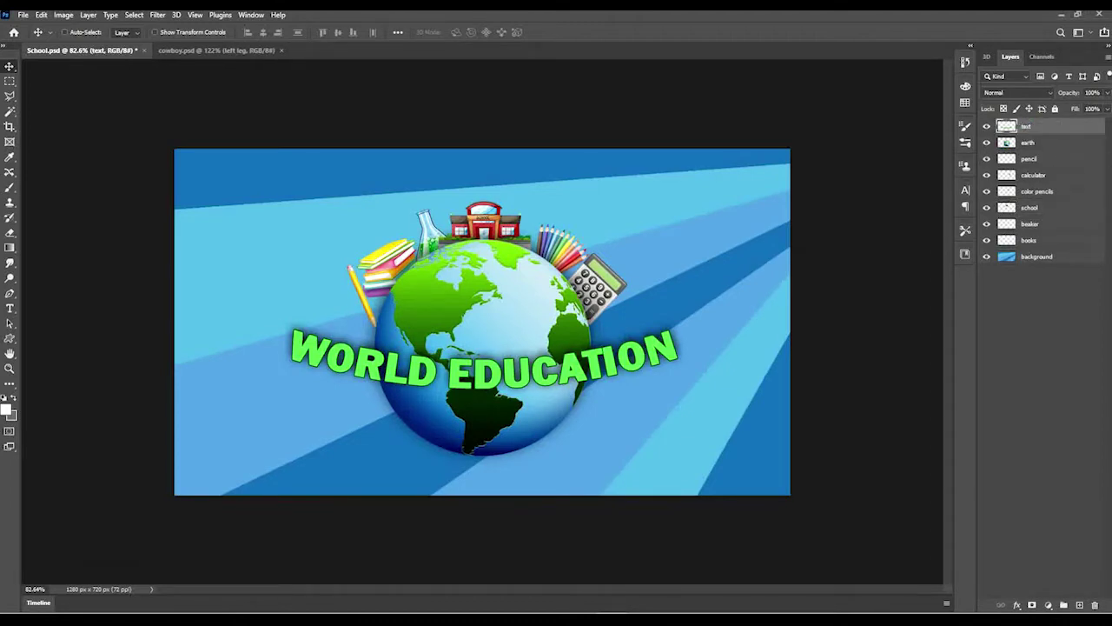
left_click(987, 127)
left_click(988, 127)
Switch to After Effects and start a file import, browsing to the School folder inside Motion Graphics
left_click(1063, 16)
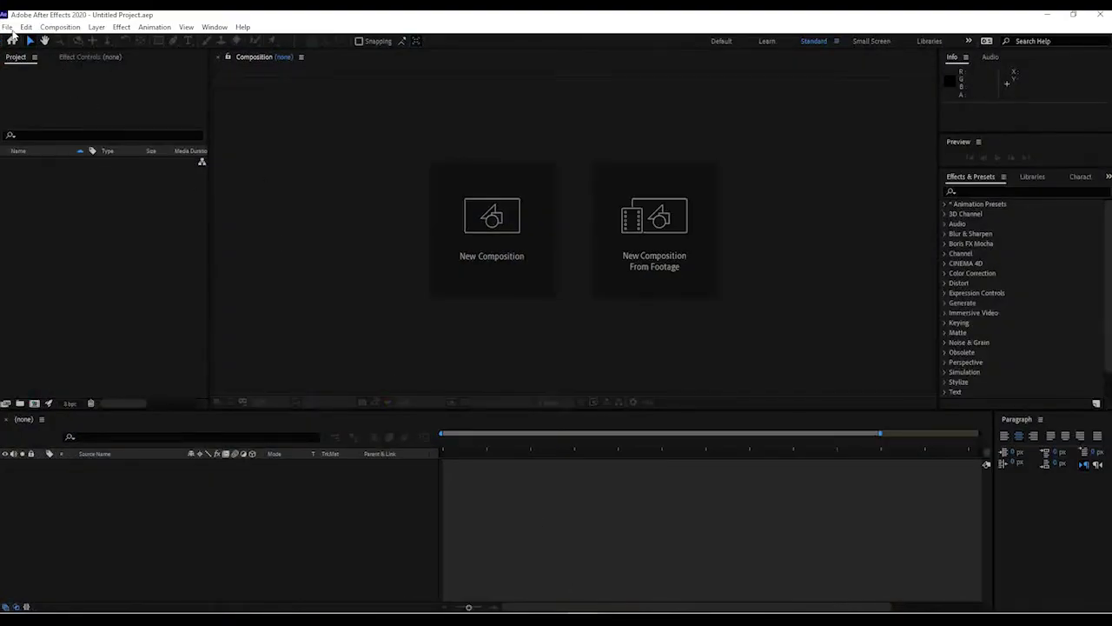
left_click(32, 168)
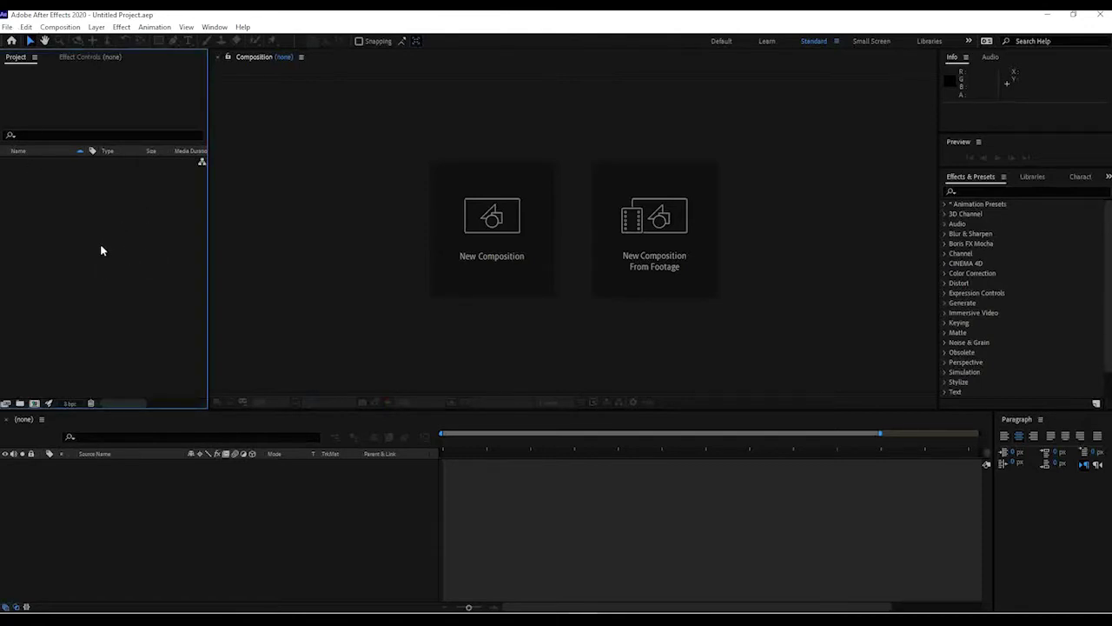
double_click(43, 198)
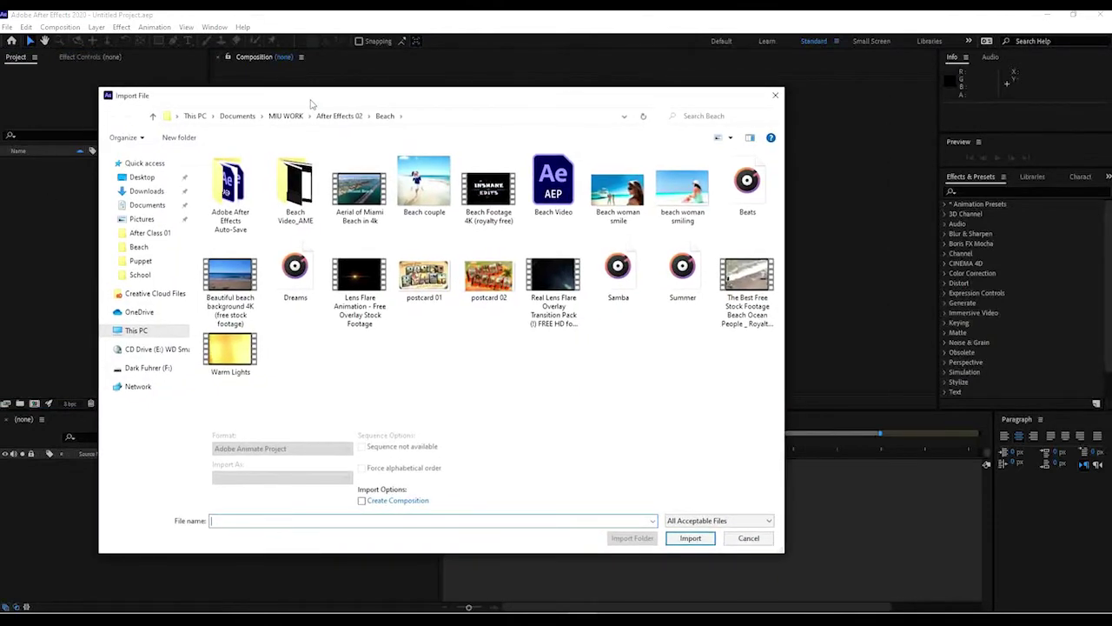
left_click(343, 118)
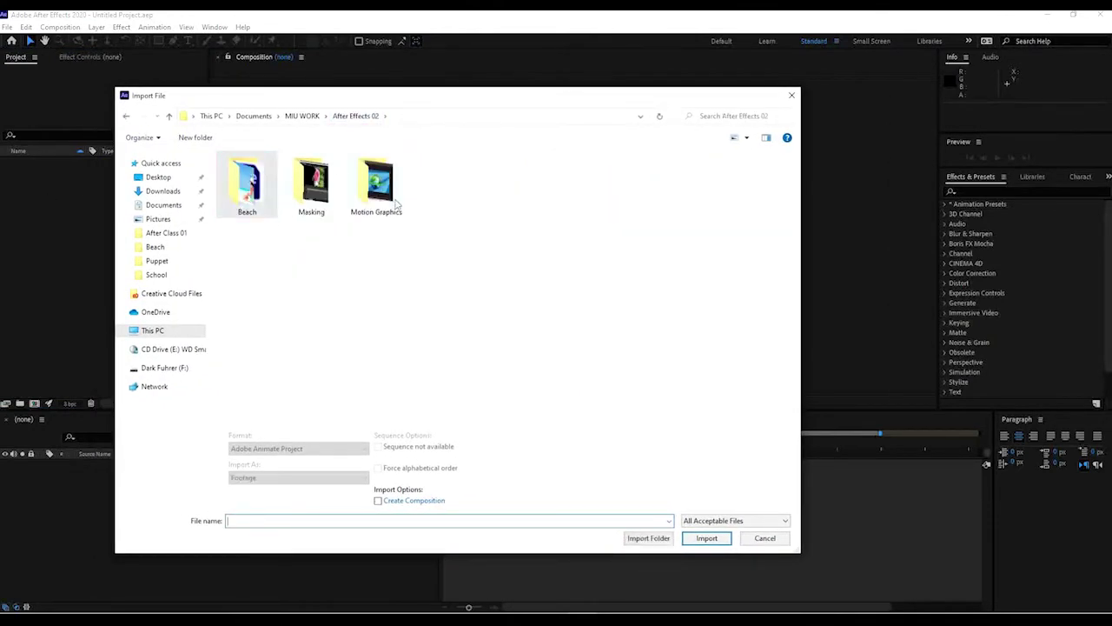
double_click(377, 182)
double_click(239, 183)
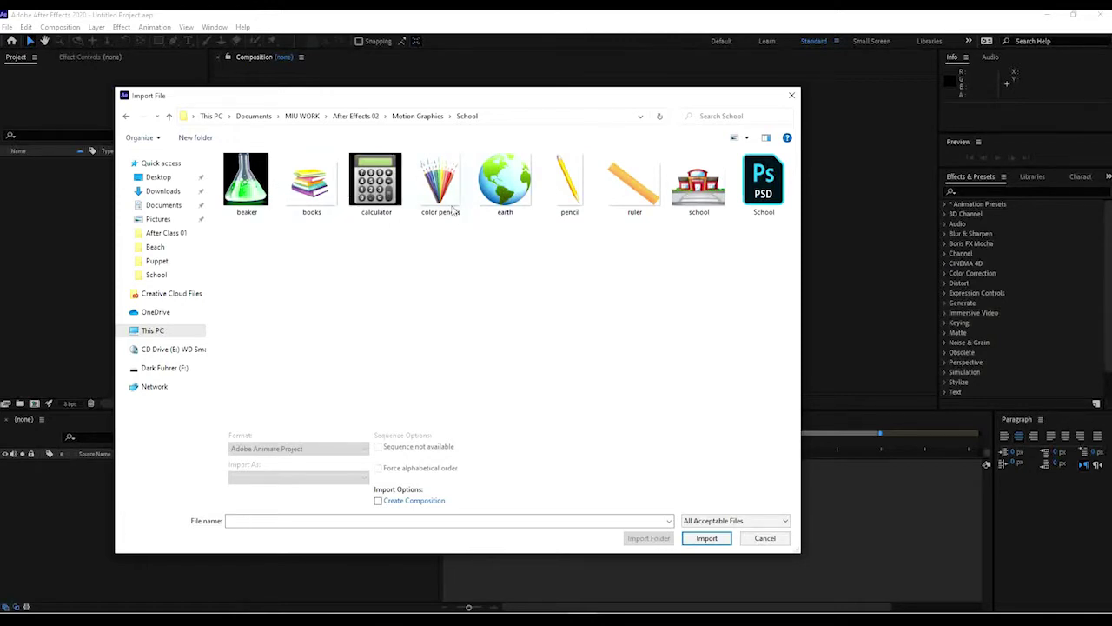
Choose the School Photoshop file and set it to import as Composition - Retain Layer Sizes
left_click(771, 195)
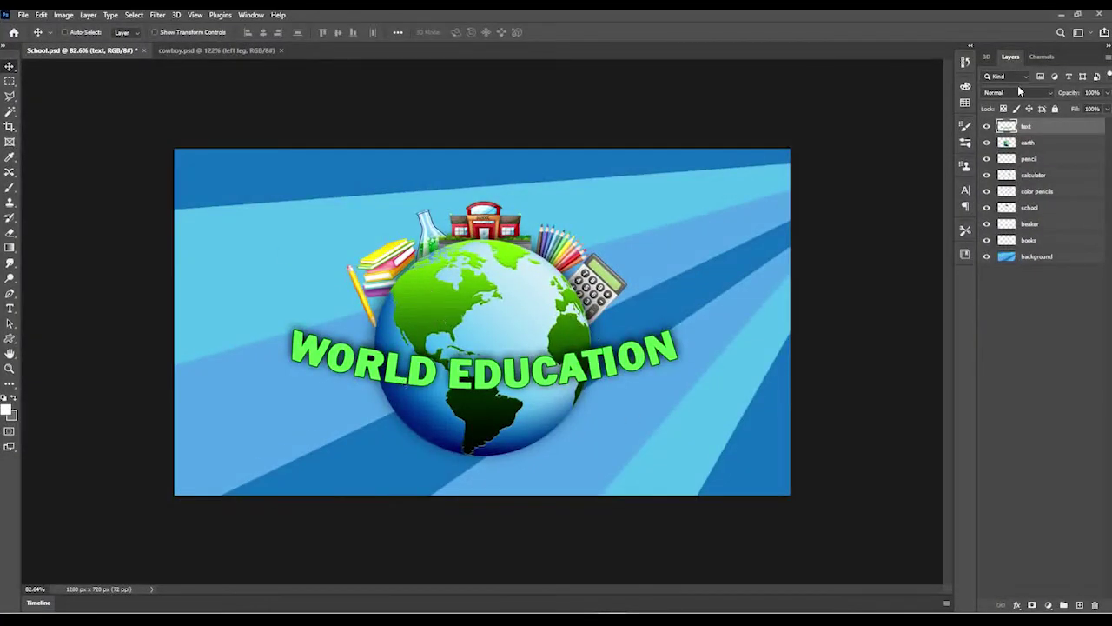
left_click(1061, 15)
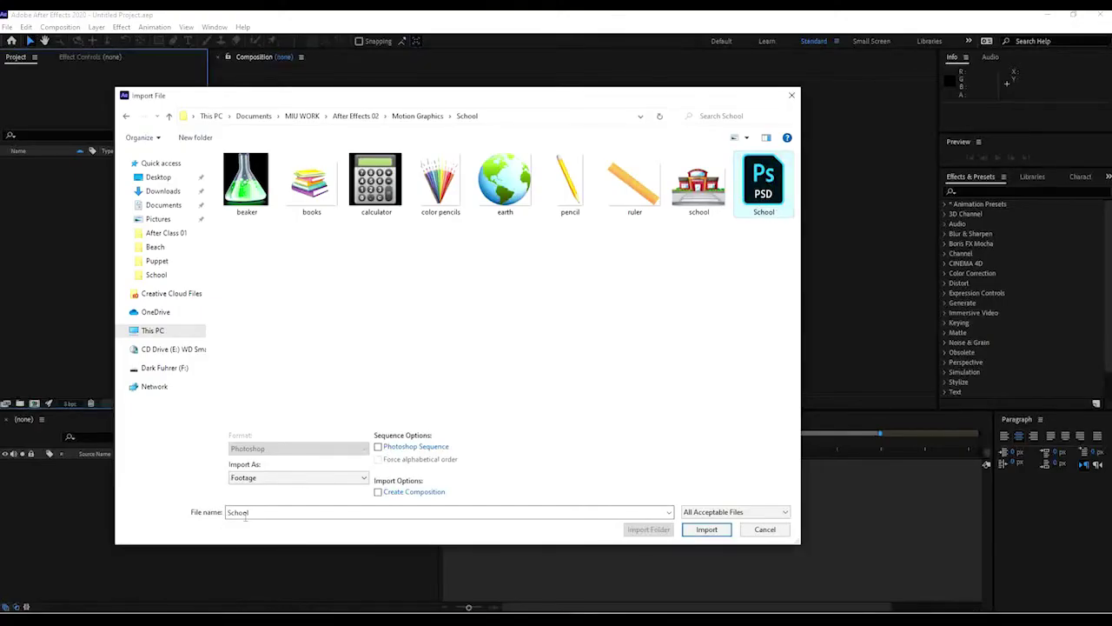
left_click(261, 478)
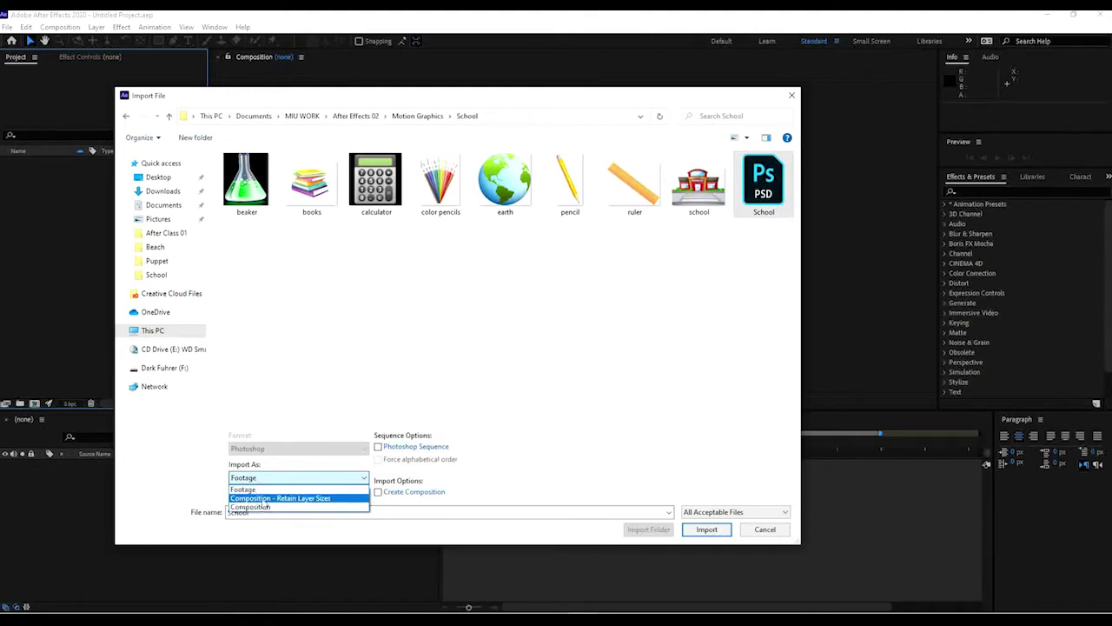
left_click(326, 502)
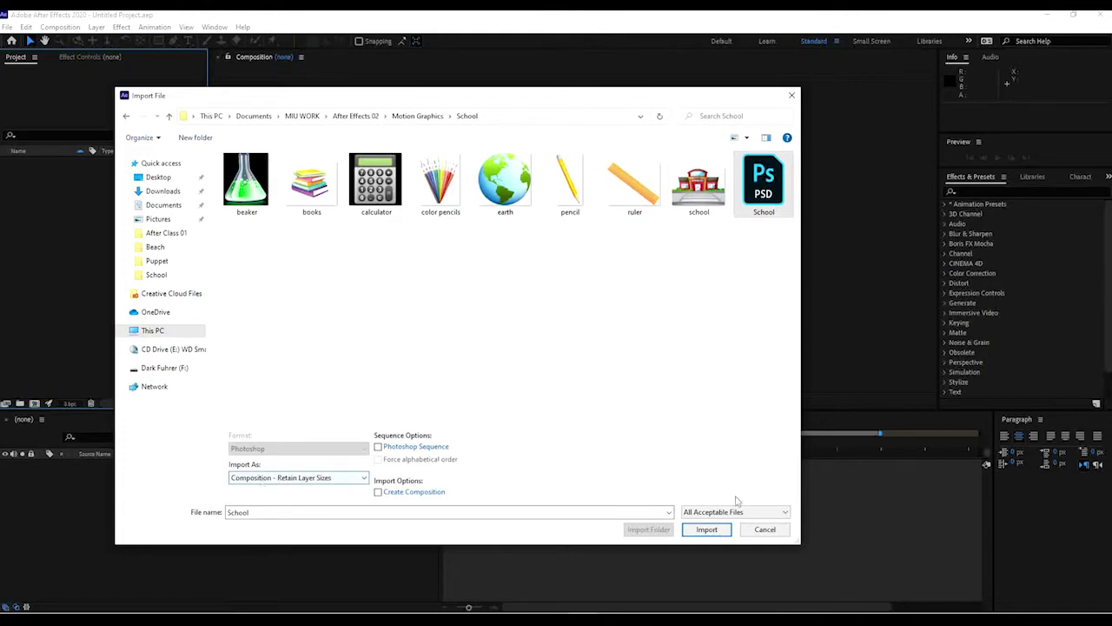
left_click(268, 477)
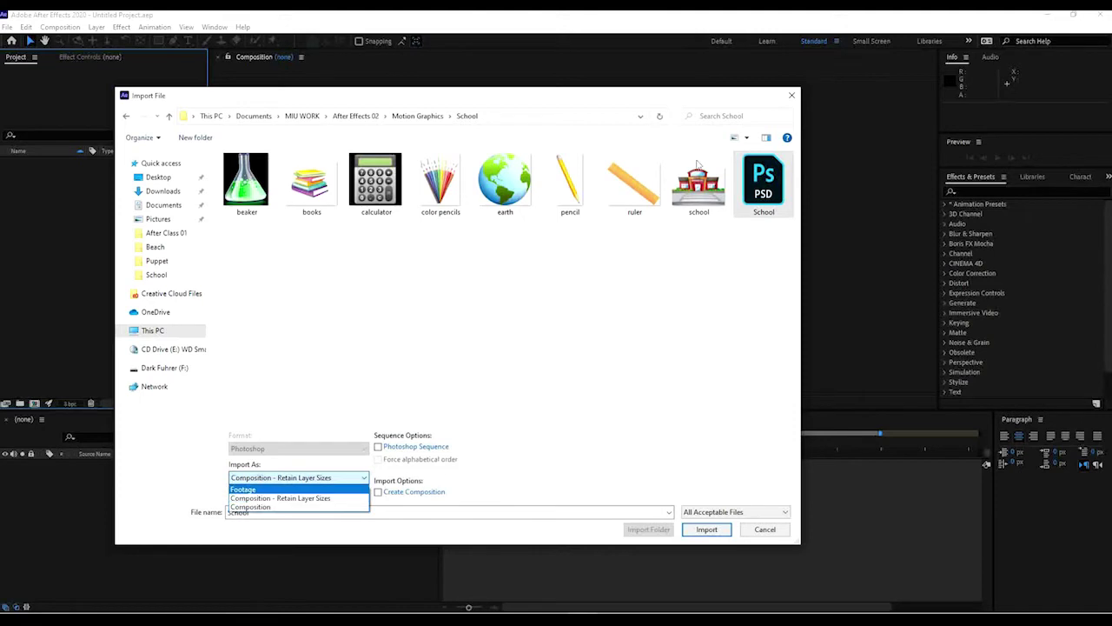
left_click(276, 500)
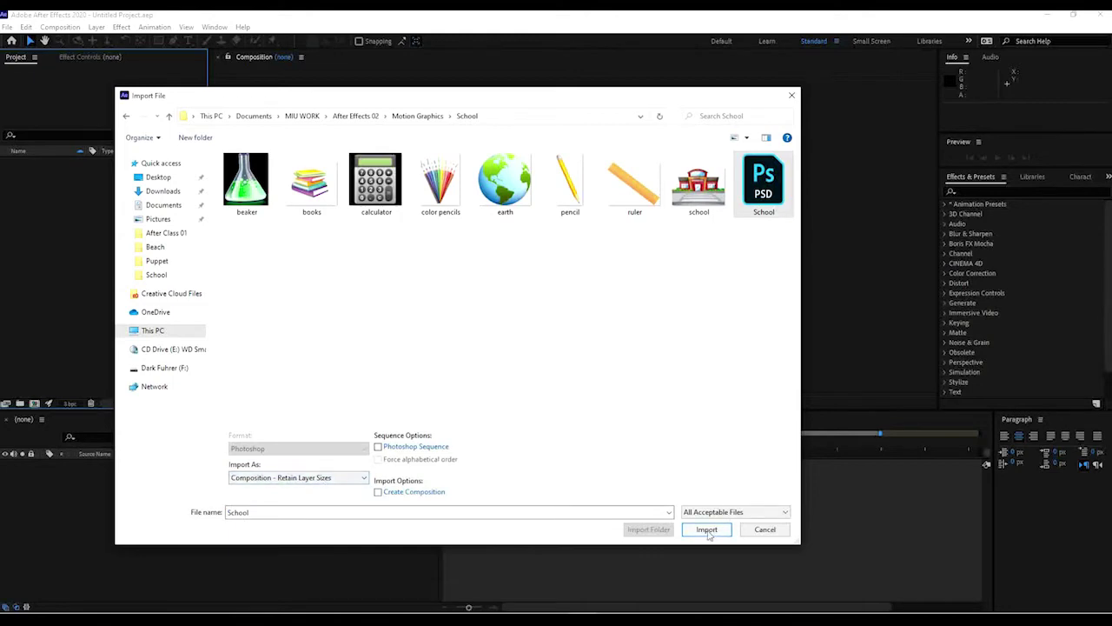
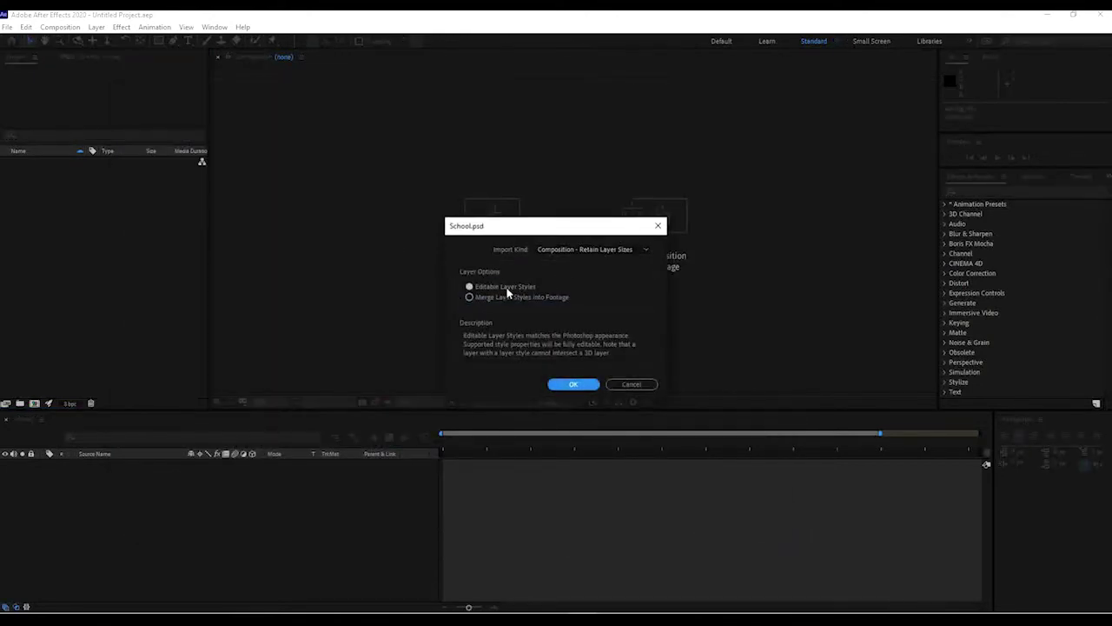
Complete the School.psd import with the Composition - Retain Layer Sizes kind and Editable Layer Styles
left_click(617, 250)
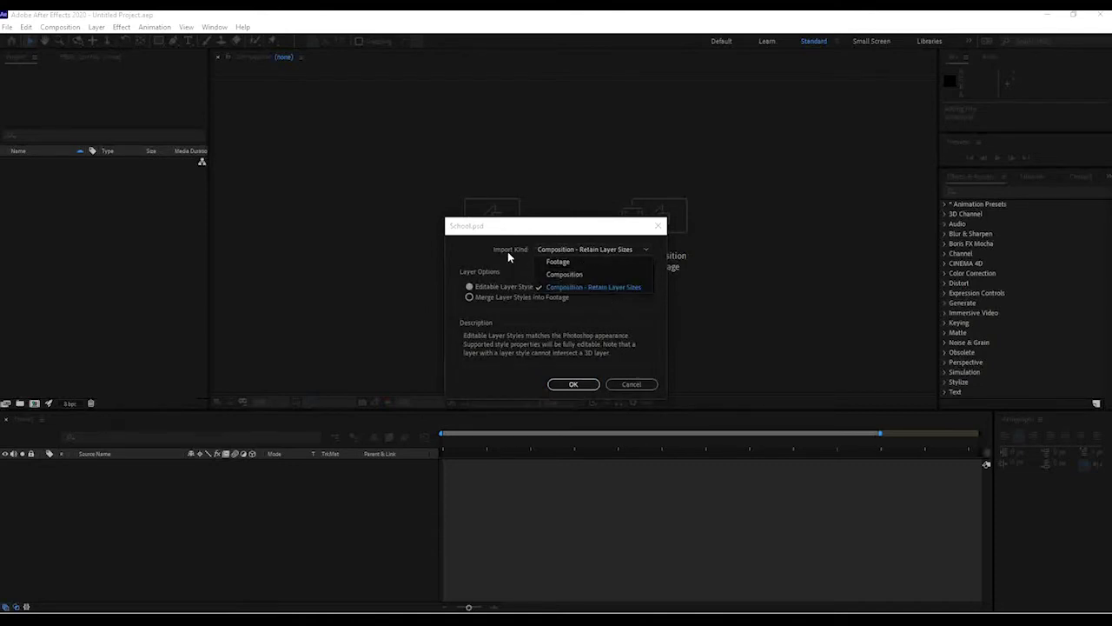
left_click(577, 249)
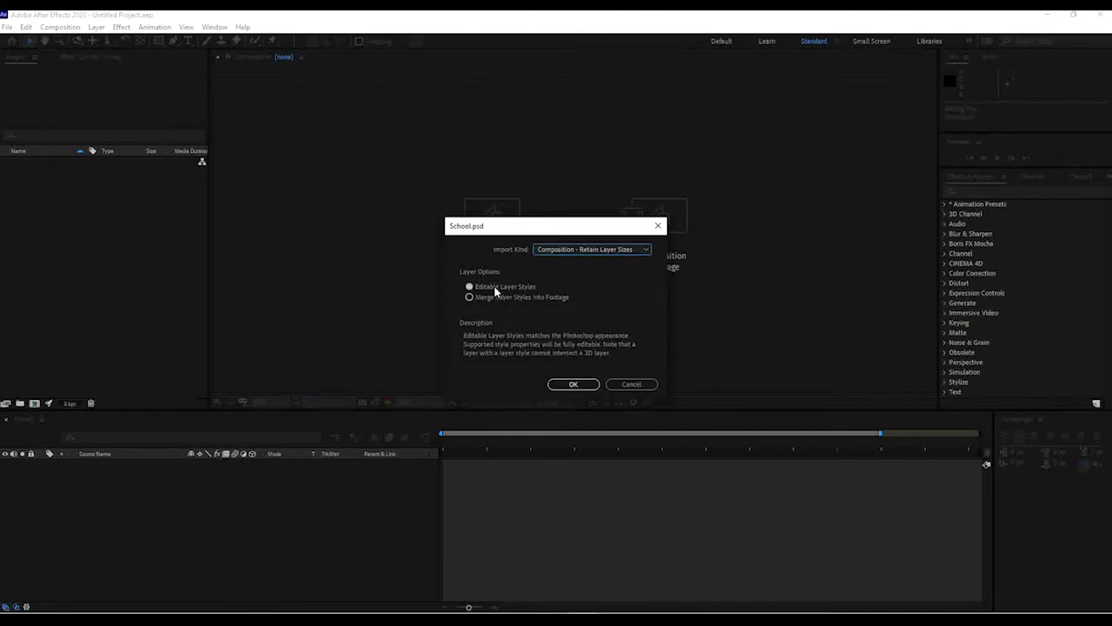
left_click(580, 388)
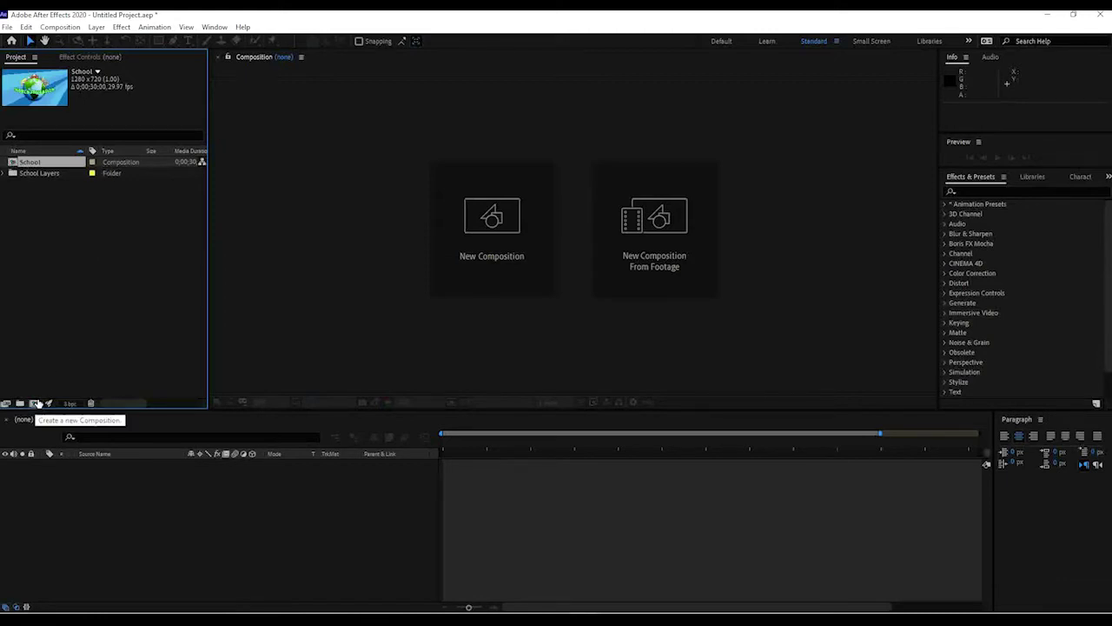
Expand the School Layers folder to review the imported layer files, and collapse it again
left_click(63, 28)
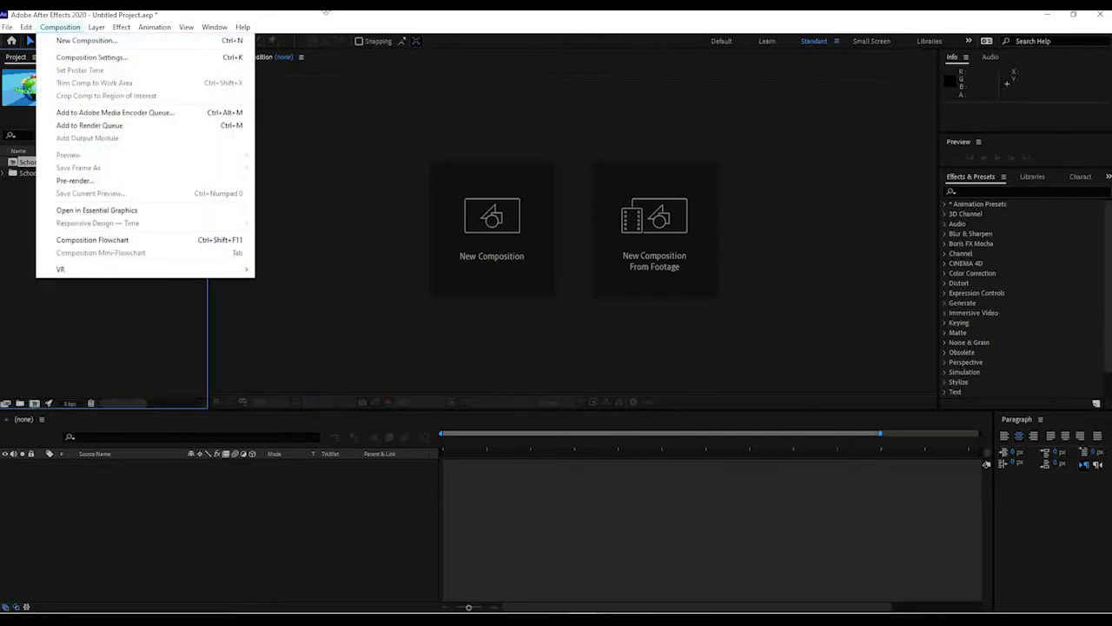
key("Escape")
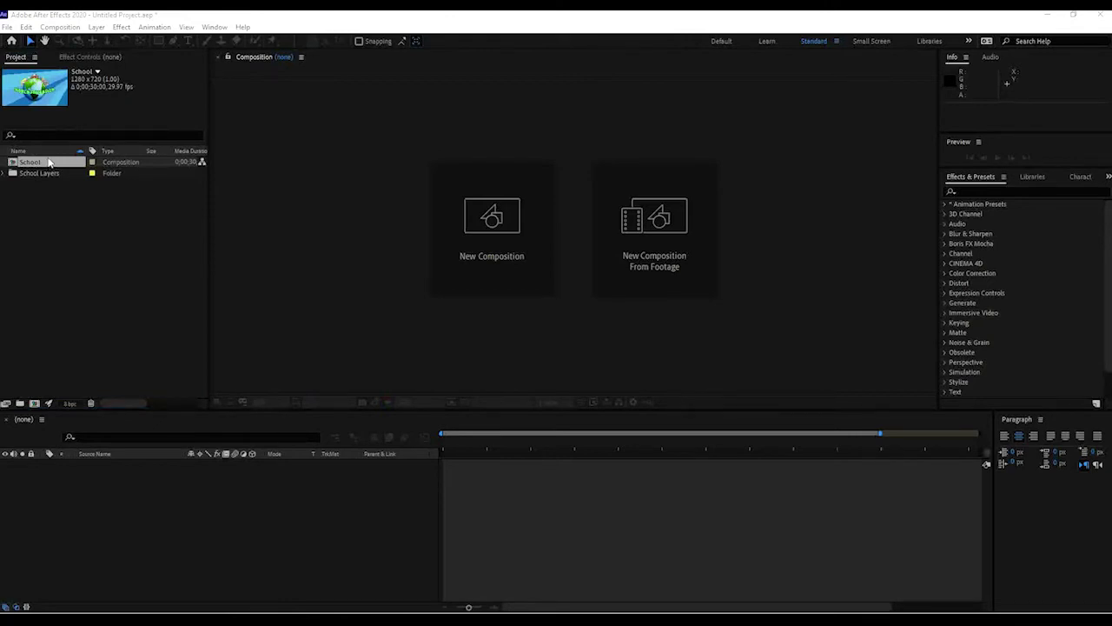
left_click(21, 172)
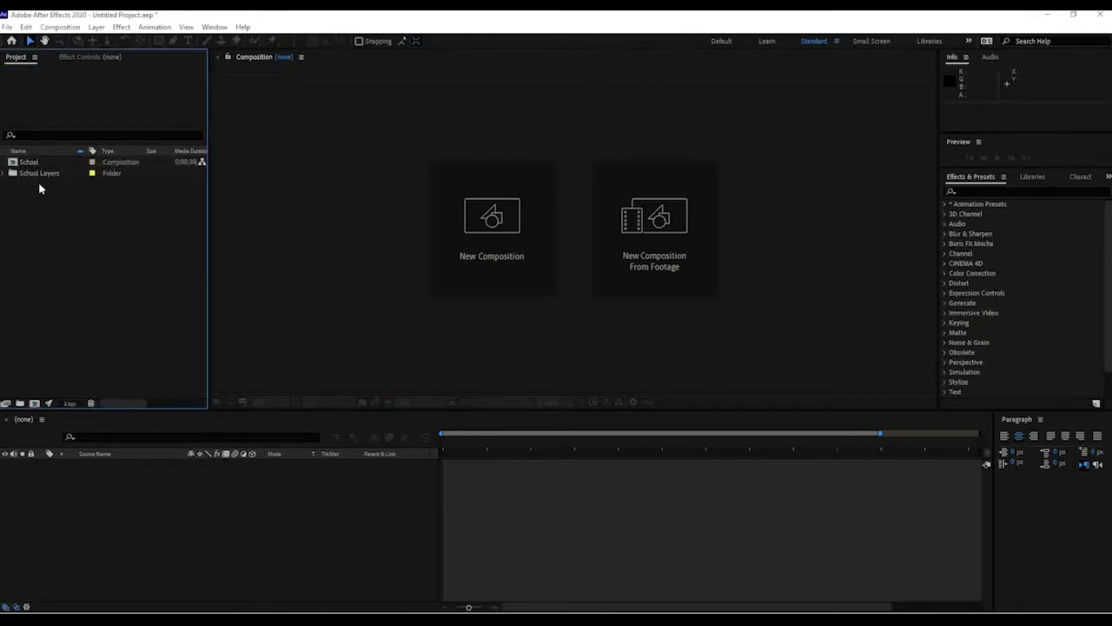
left_click(4, 173)
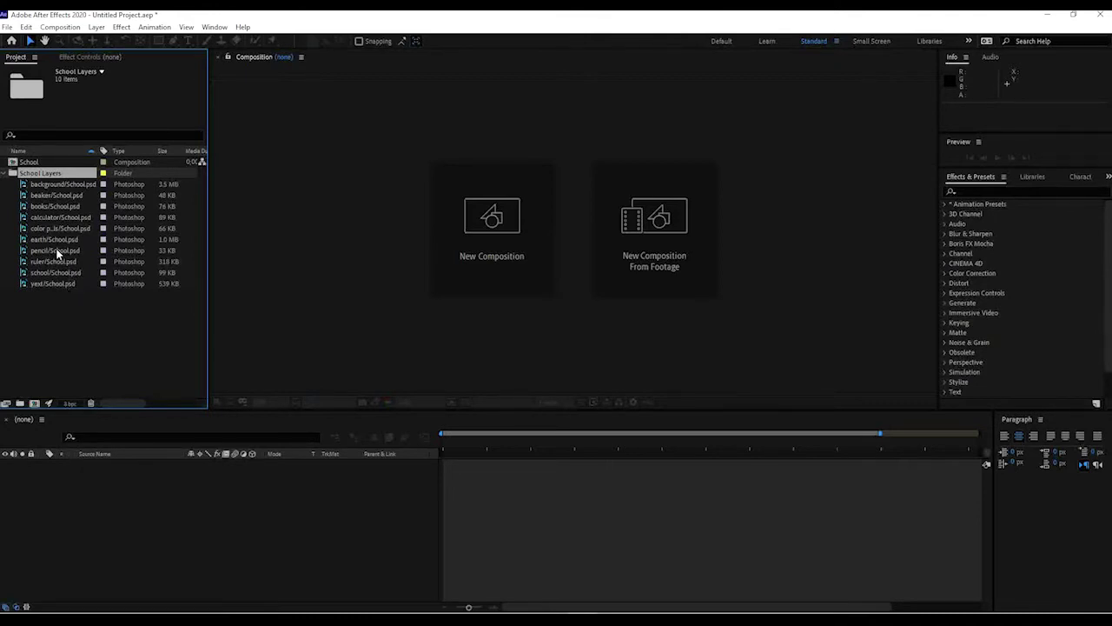
left_click(11, 173)
Open the School composition and rename its World Education layer as Text
double_click(26, 161)
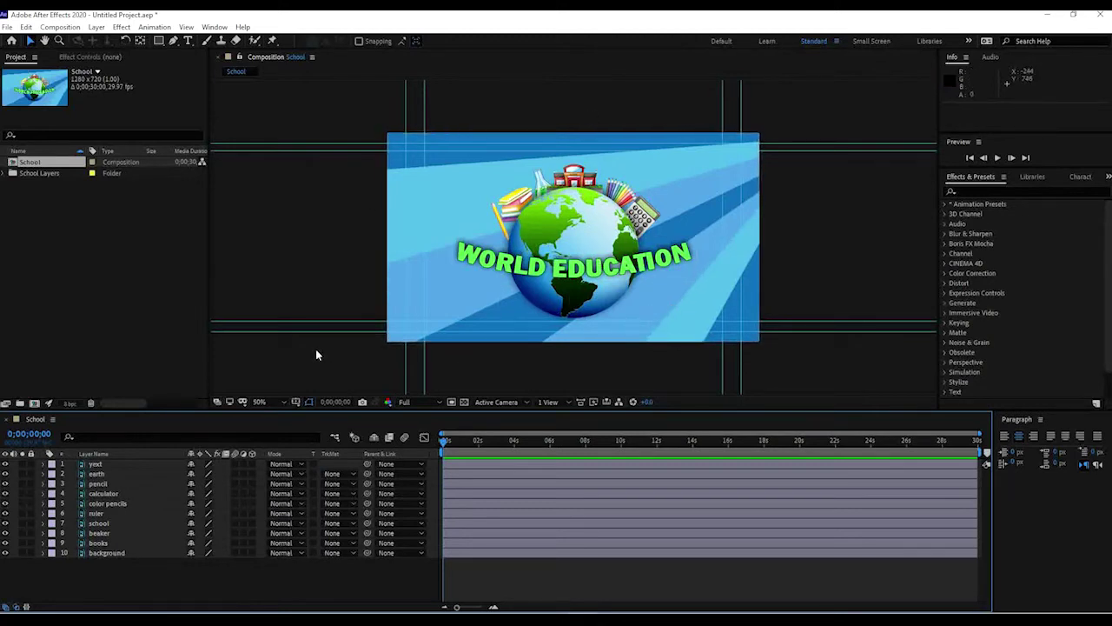
left_click(93, 466)
key("Return")
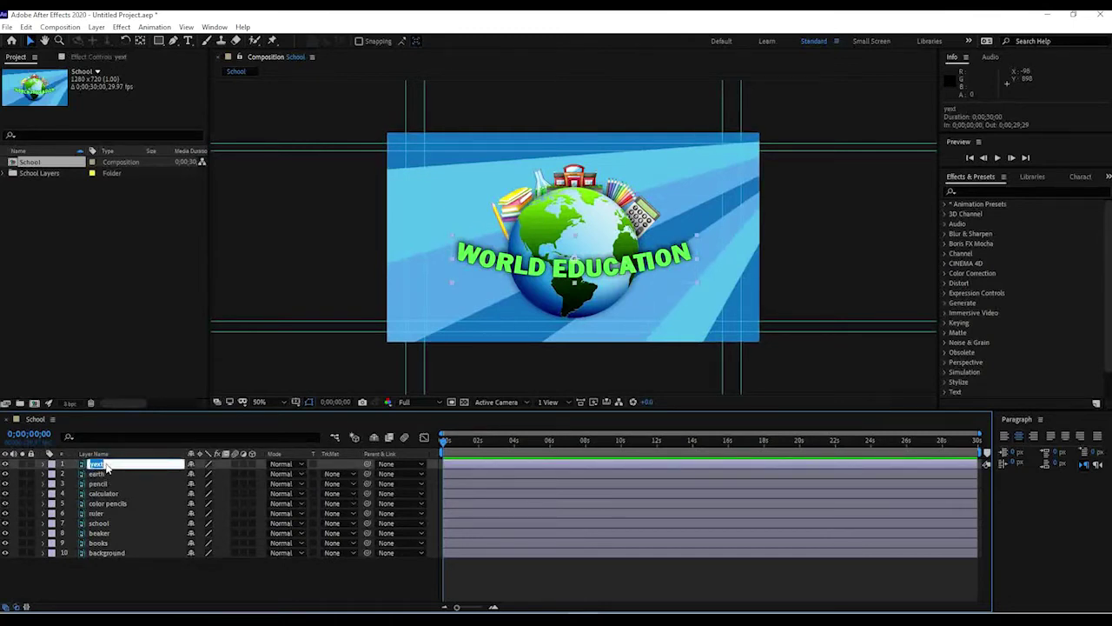
left_click(105, 464)
key("Return")
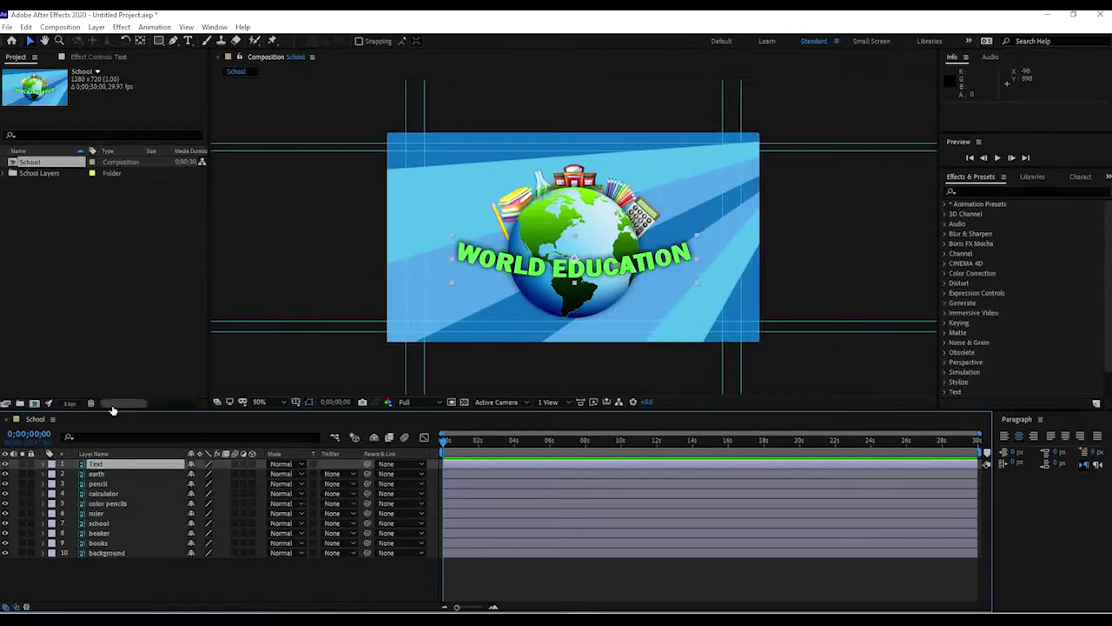
Hide every layer above the background and show them again to check how the composition is stacked
left_click(117, 553)
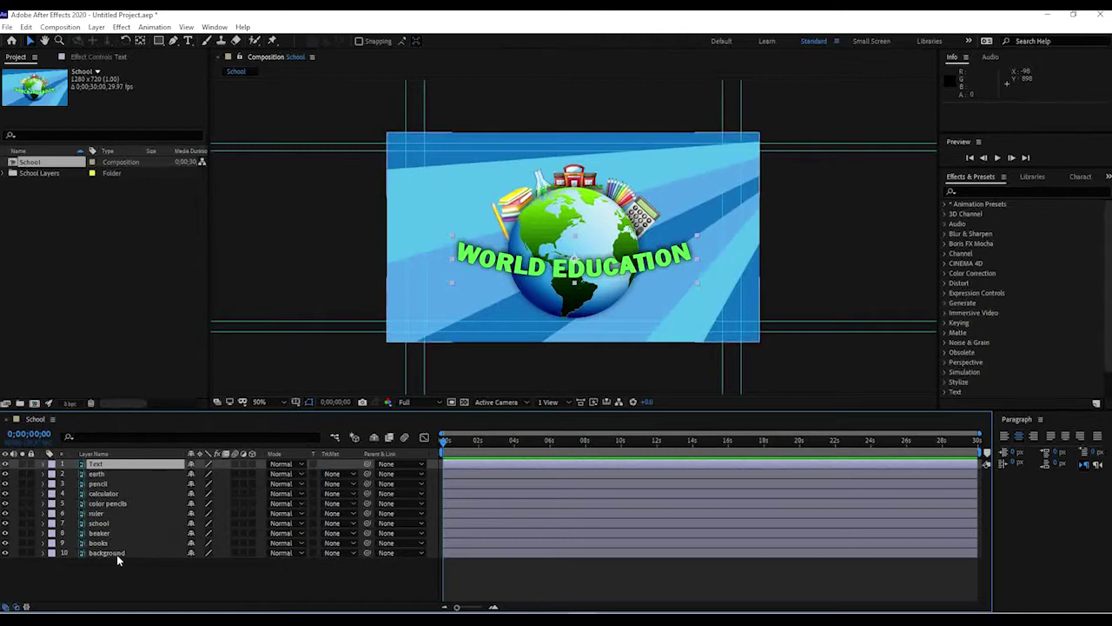
left_click_drag(4, 544, 6, 464)
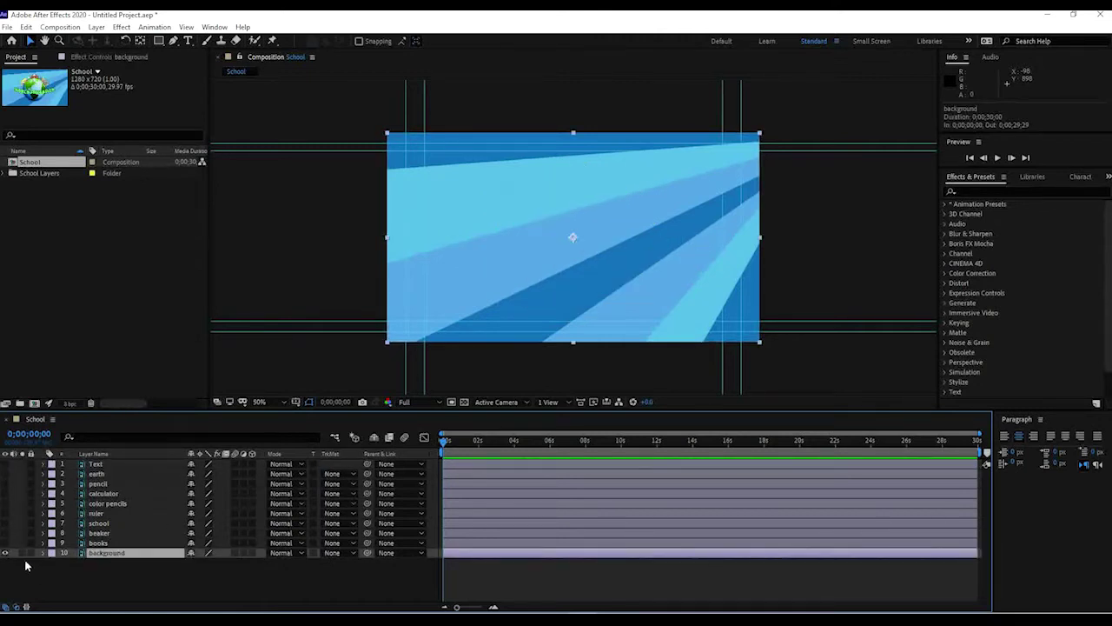
left_click(5, 543)
left_click(4, 532)
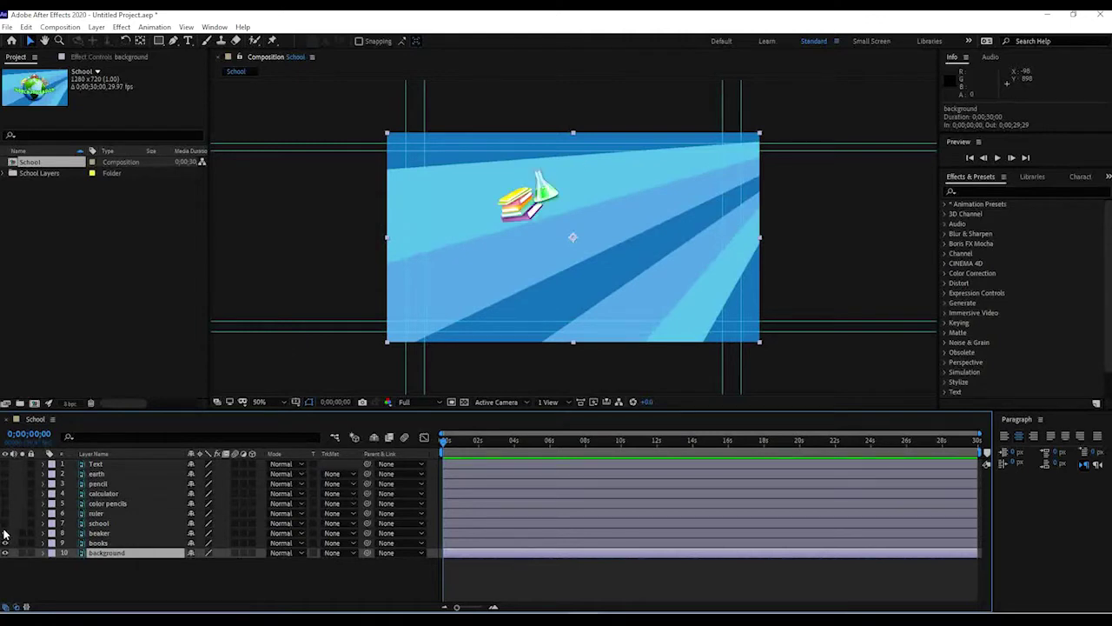
left_click_drag(4, 464, 6, 524)
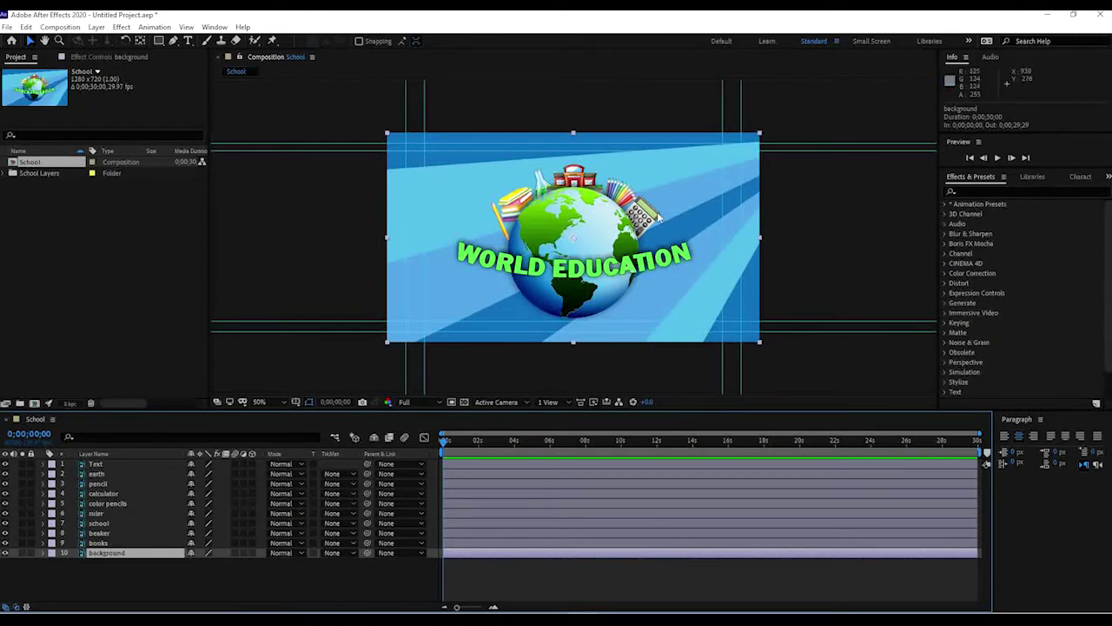
Try moving the earth layer in the composition, undo the move, and reveal and hide its Scale property
left_click(137, 569)
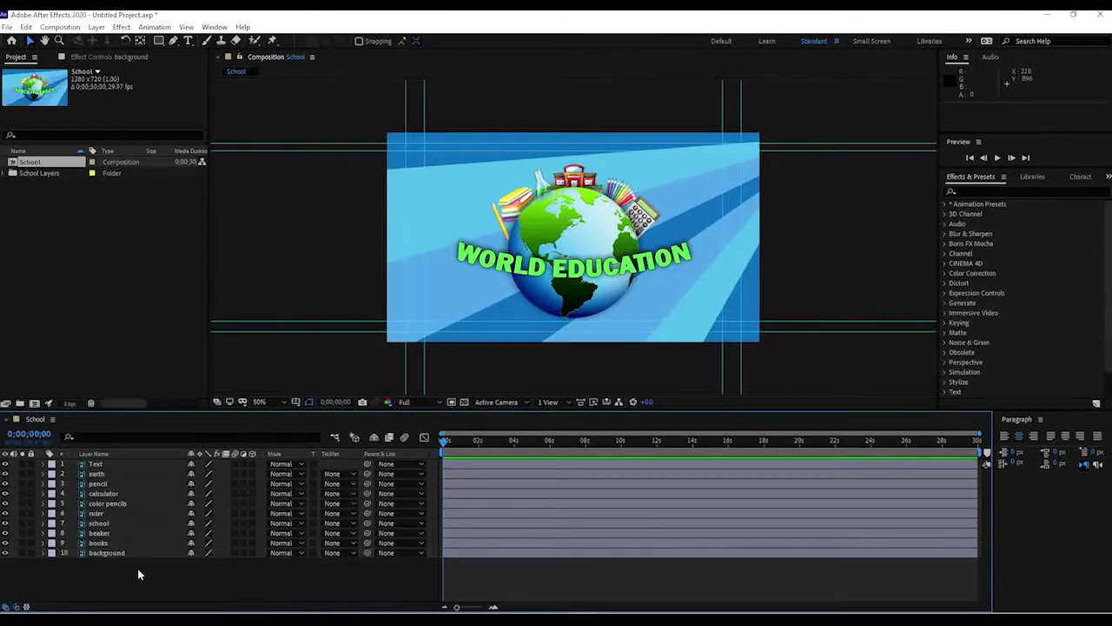
left_click(103, 474)
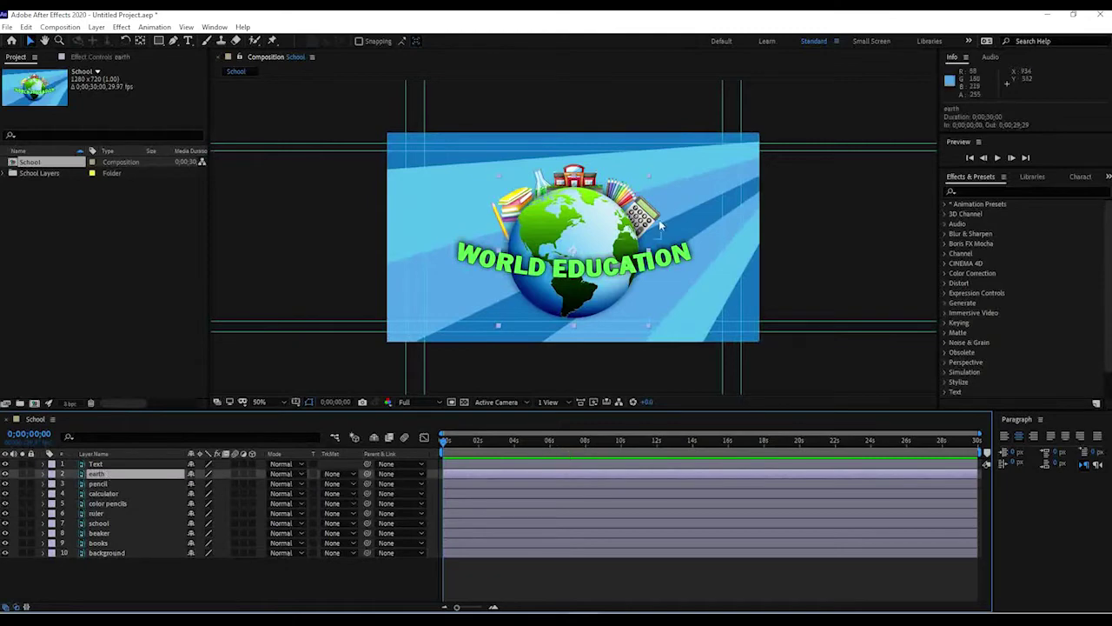
left_click_drag(563, 214, 589, 219)
key("ctrl+z")
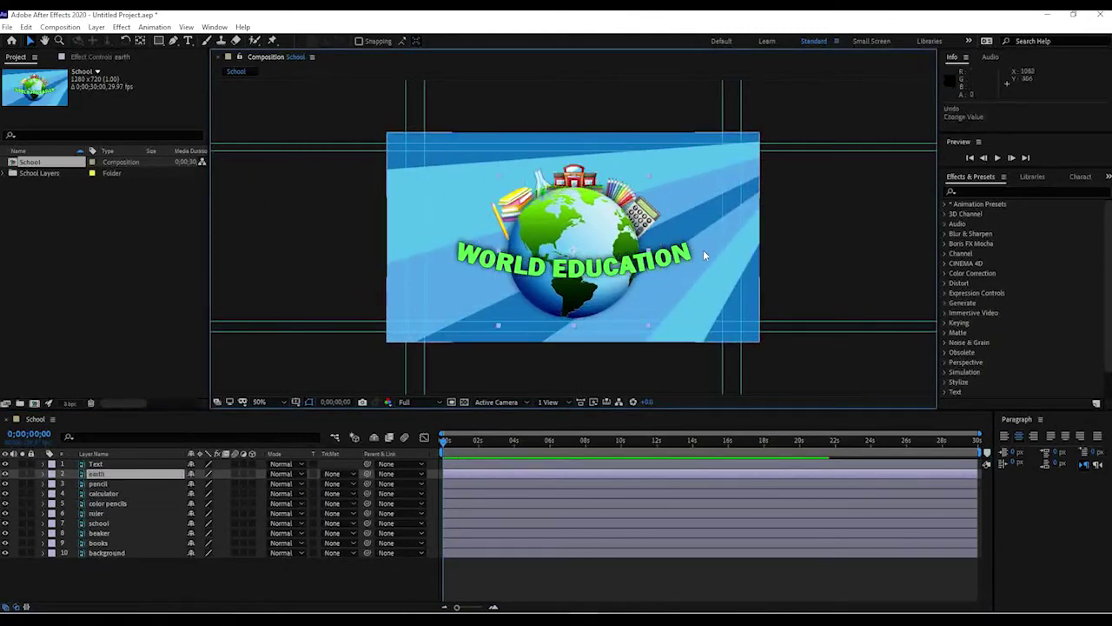
key("s")
mouse_move(213, 483)
left_mouse_down()
mouse_move(252, 485)
mouse_move(213, 484)
left_mouse_up()
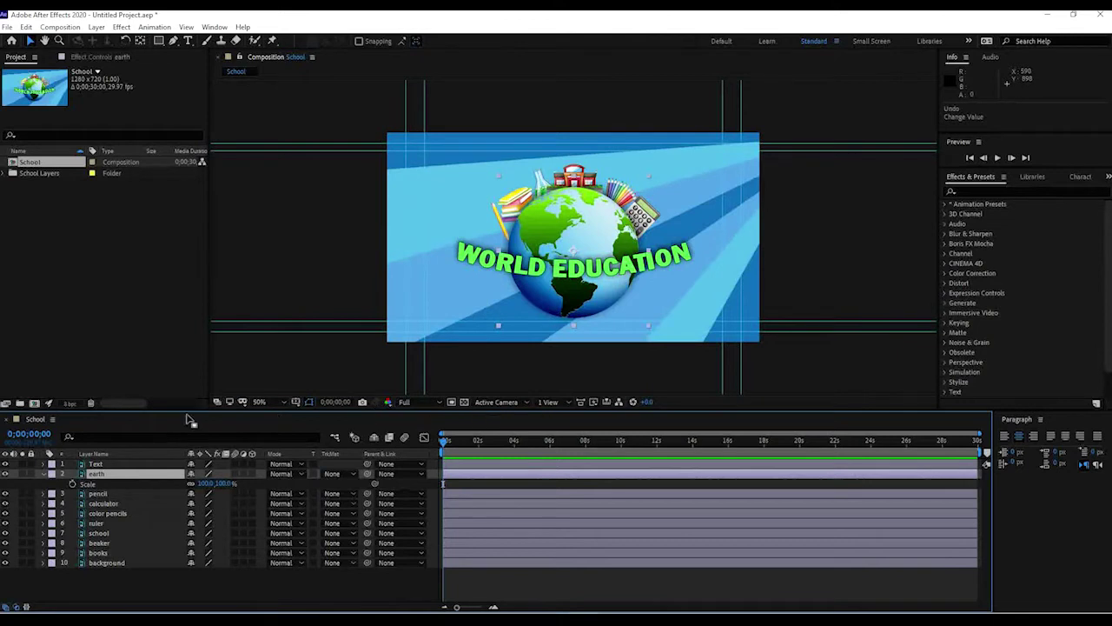
left_click(43, 473)
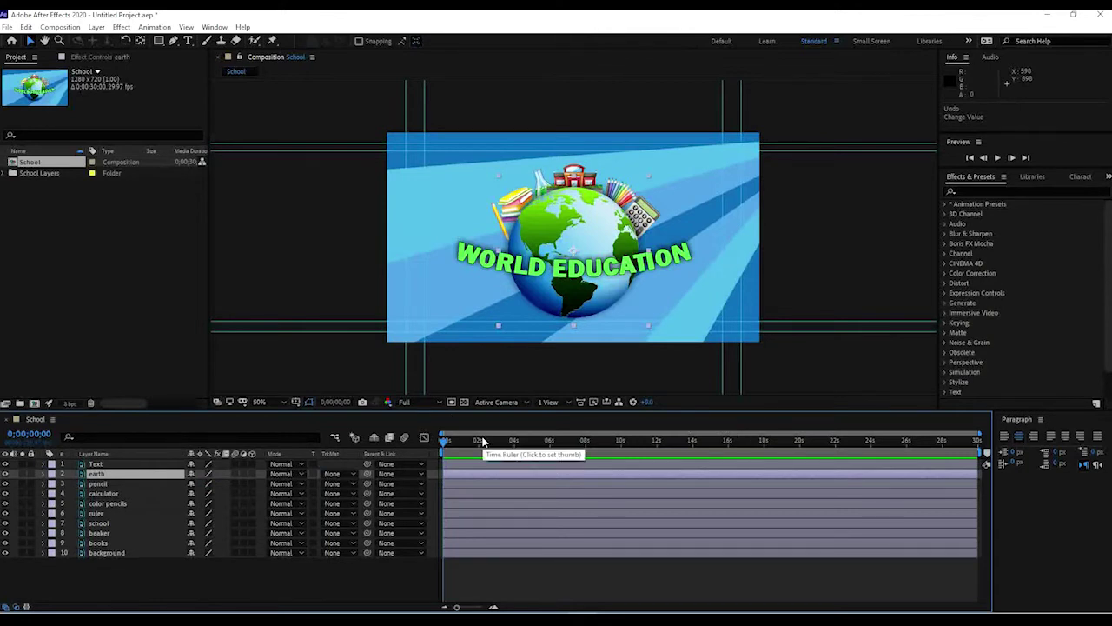
Move the current time to 0;00;05;01 in the School composition
left_click_drag(483, 441, 530, 441)
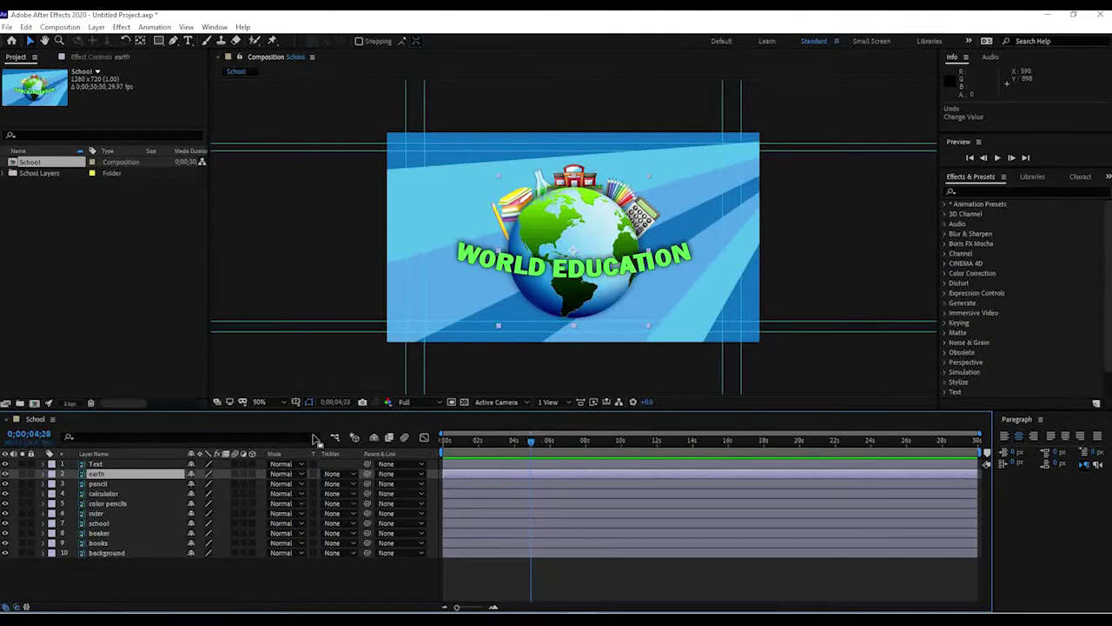
left_click(33, 433)
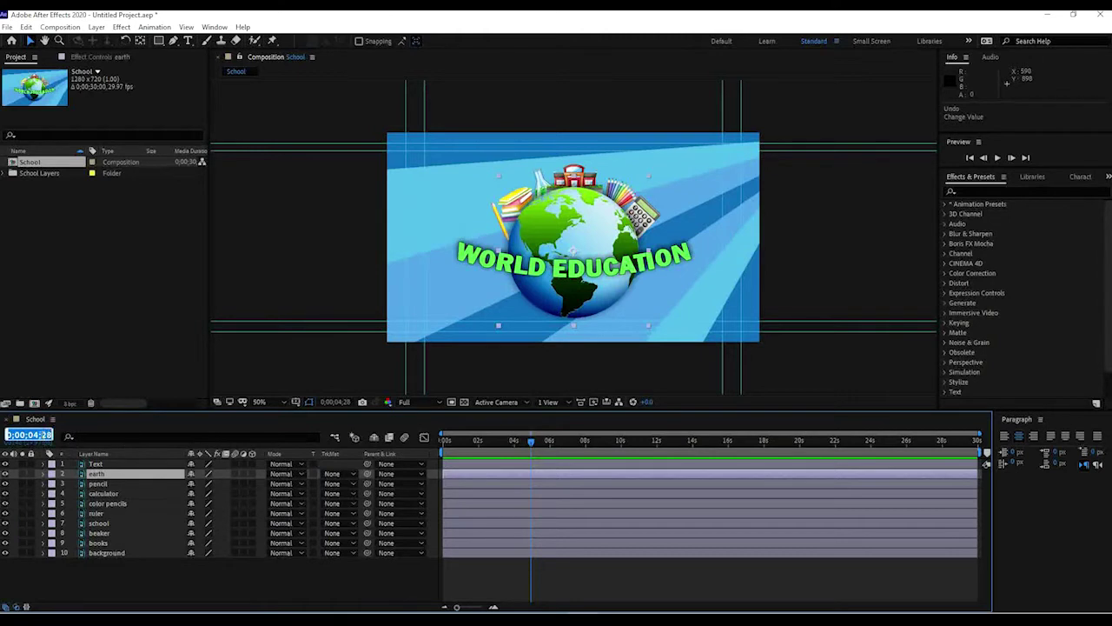
left_click(533, 441)
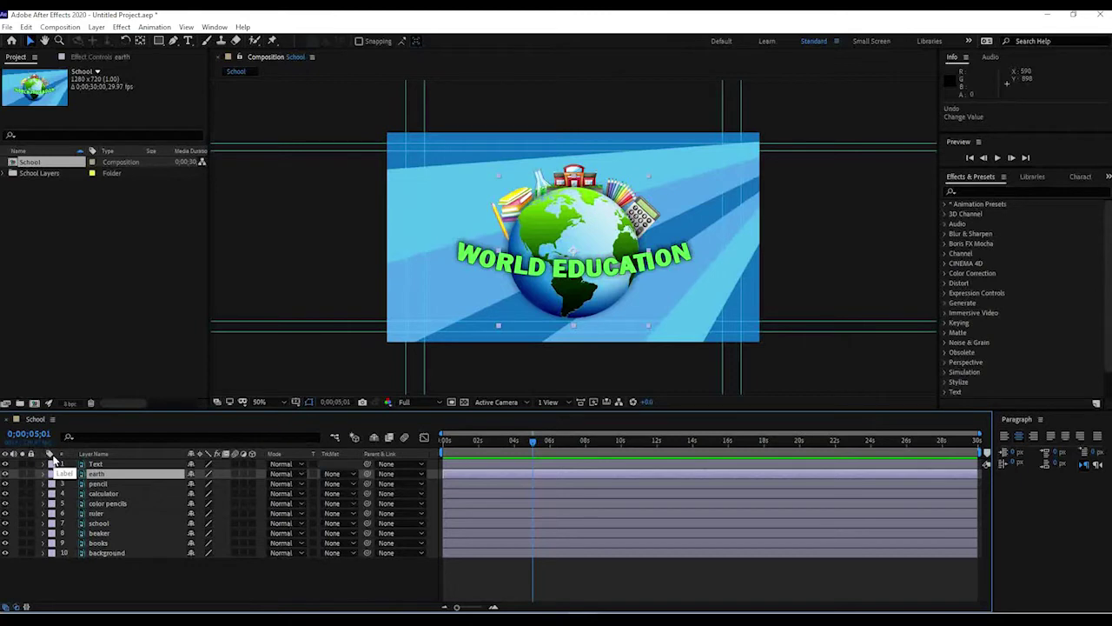
Lock the background layer and check that it can no longer be selected
left_click(522, 464)
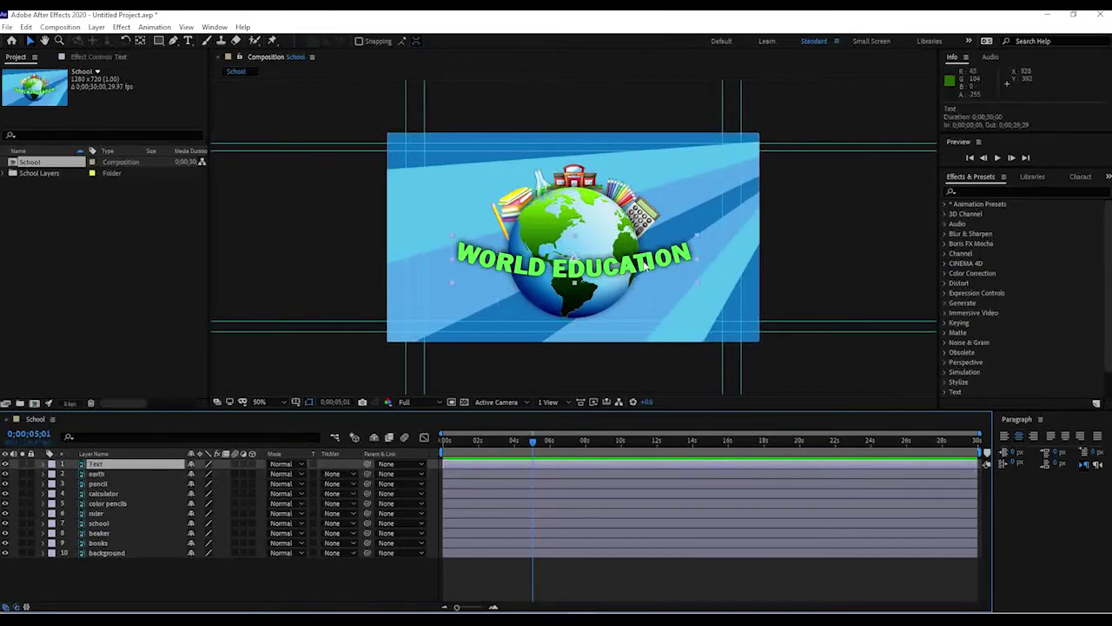
left_click(127, 543, "shift")
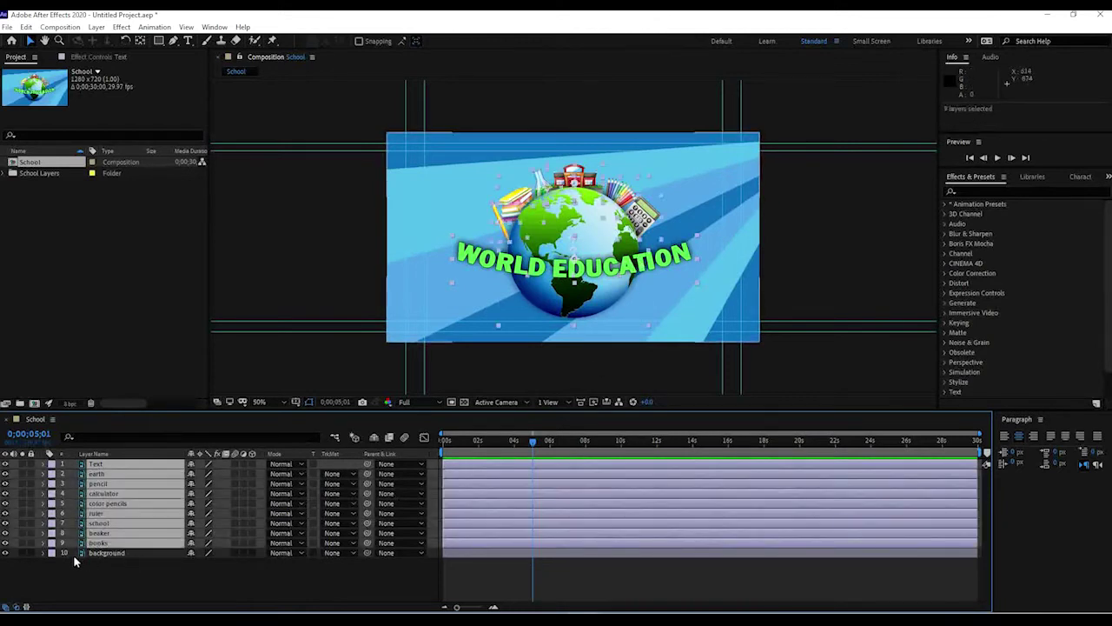
key("F2")
left_click(126, 547)
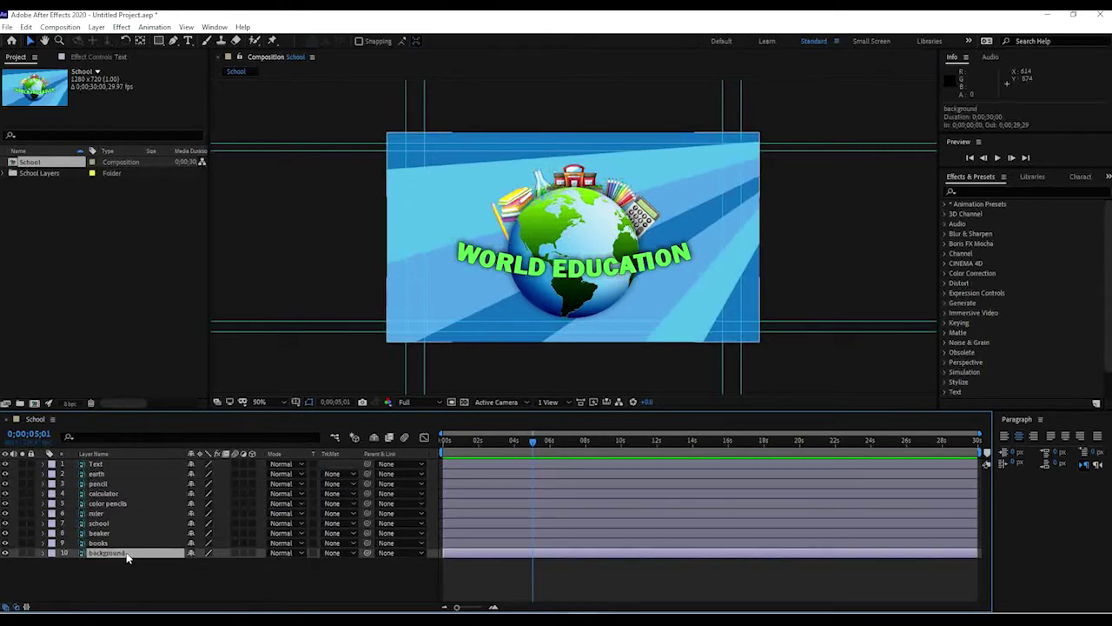
left_click(30, 554)
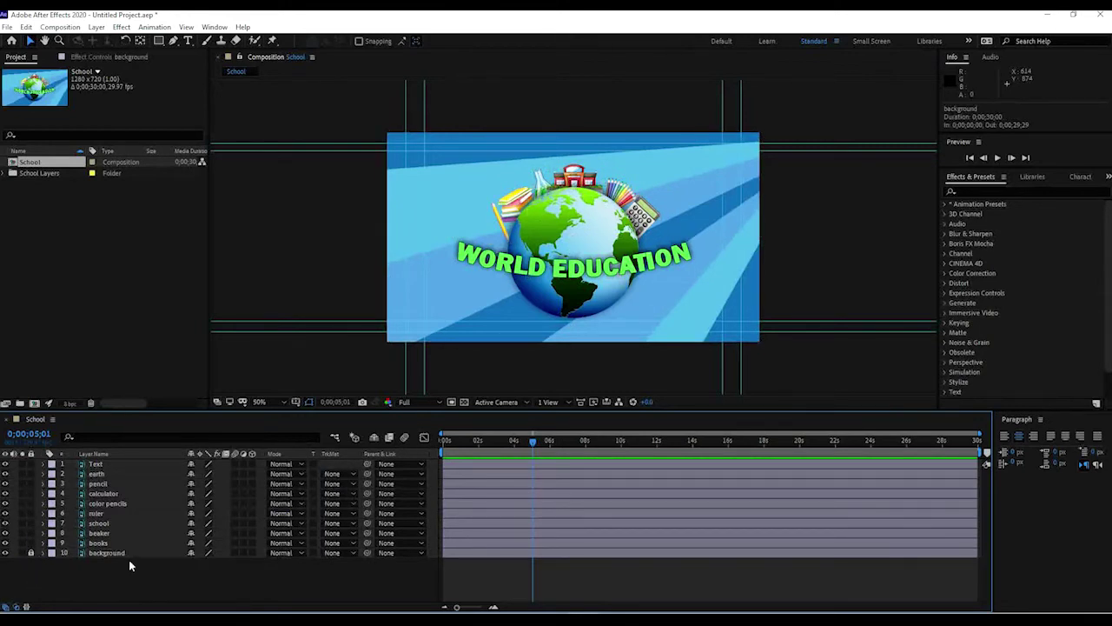
left_click(98, 543)
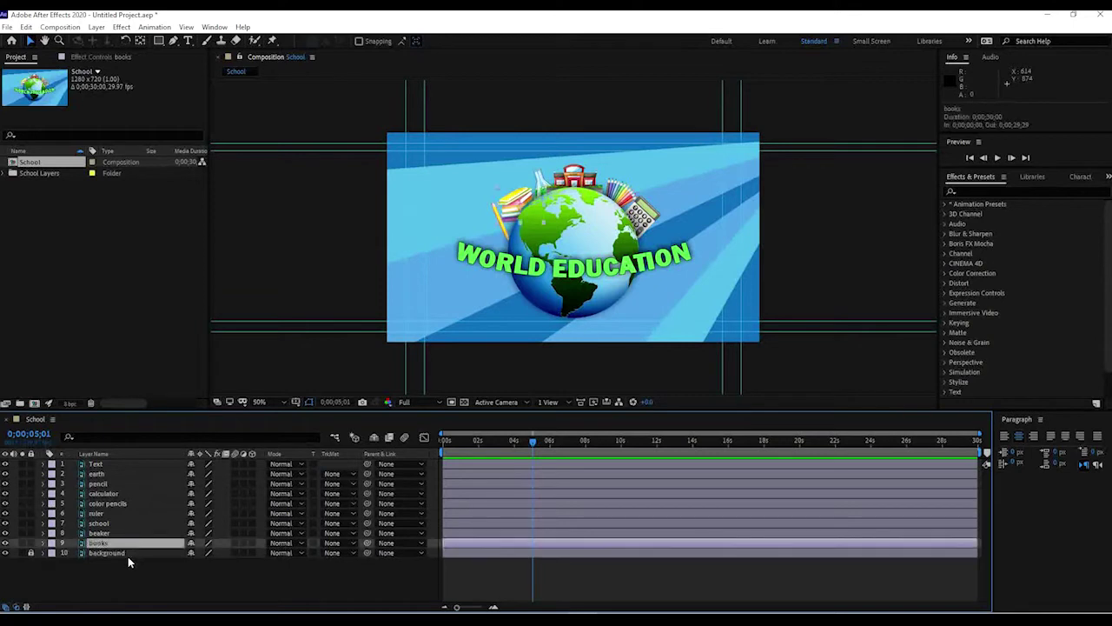
left_click(129, 553)
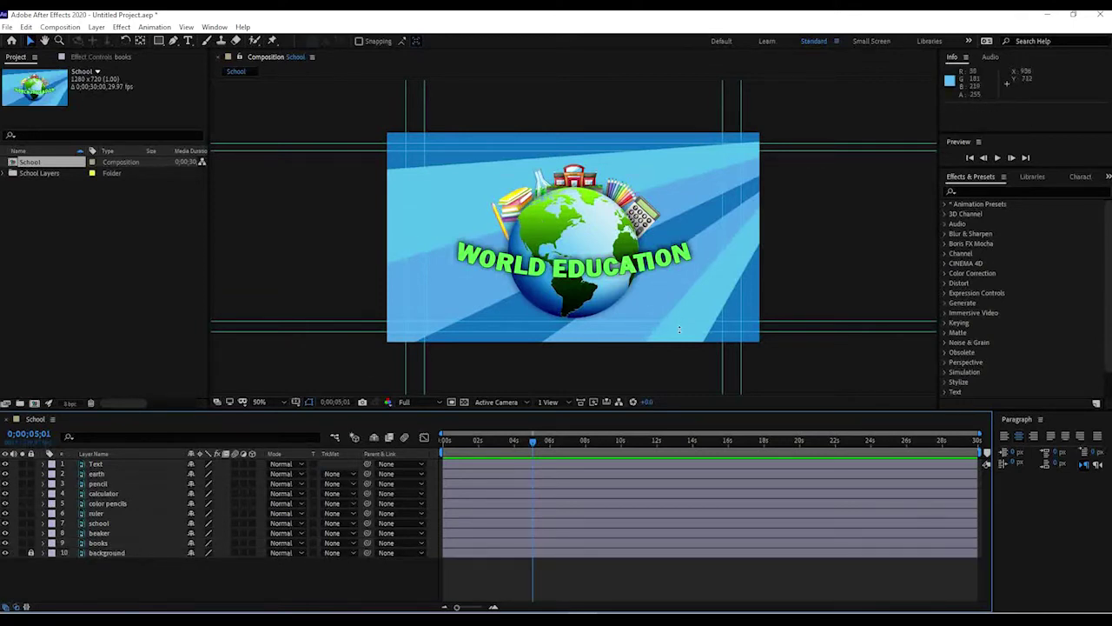
Reveal Position for all layers from Text through books and add a Position keyframe to each at 0;00;05;01
left_click(113, 543)
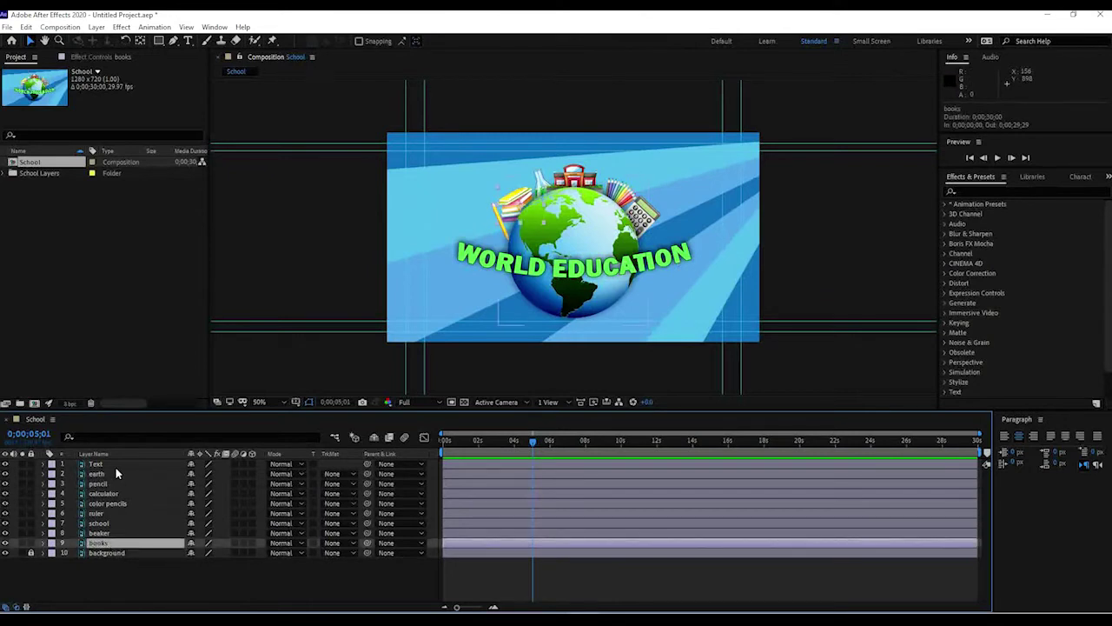
left_click(114, 464, "shift")
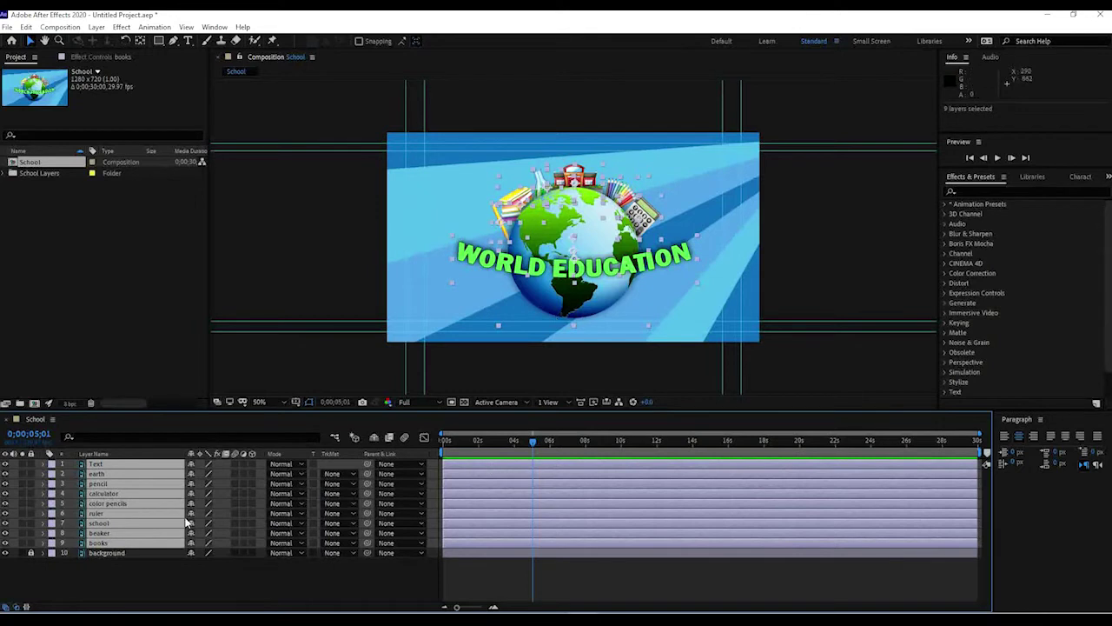
left_click(150, 574)
left_click(113, 464)
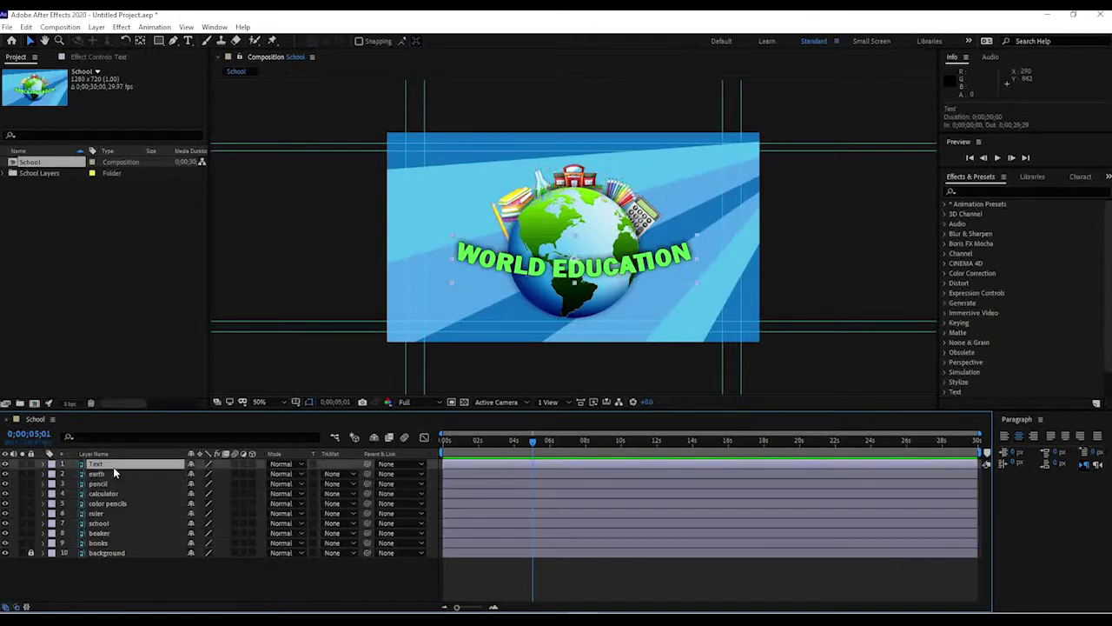
left_click(126, 542, "shift")
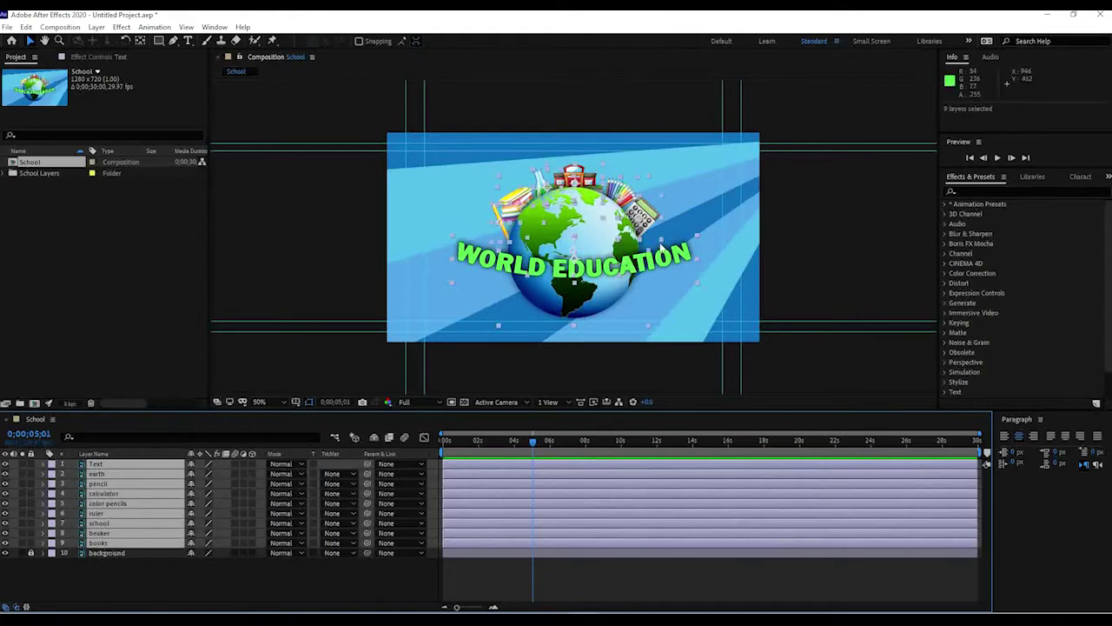
key("p")
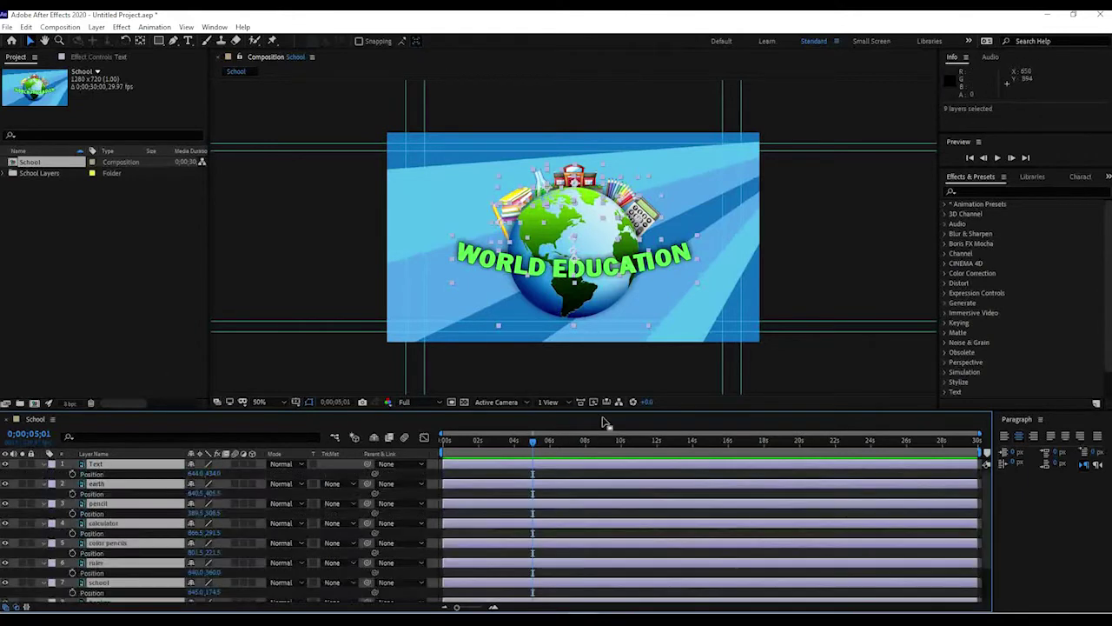
key("p")
key("p")
left_click_drag(514, 418, 528, 312)
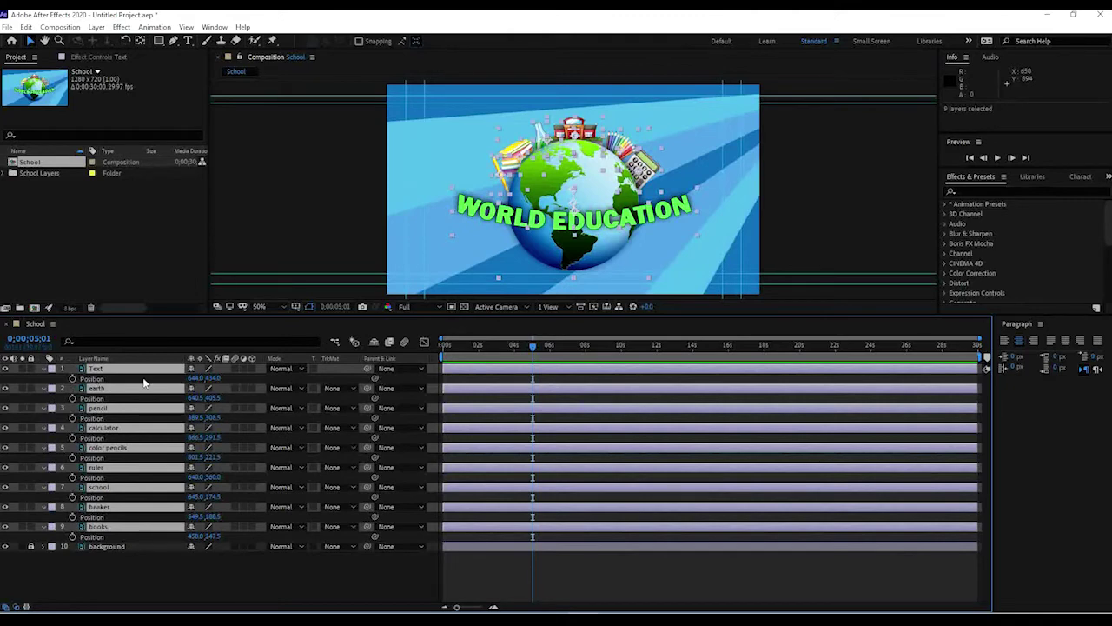
left_click(78, 386)
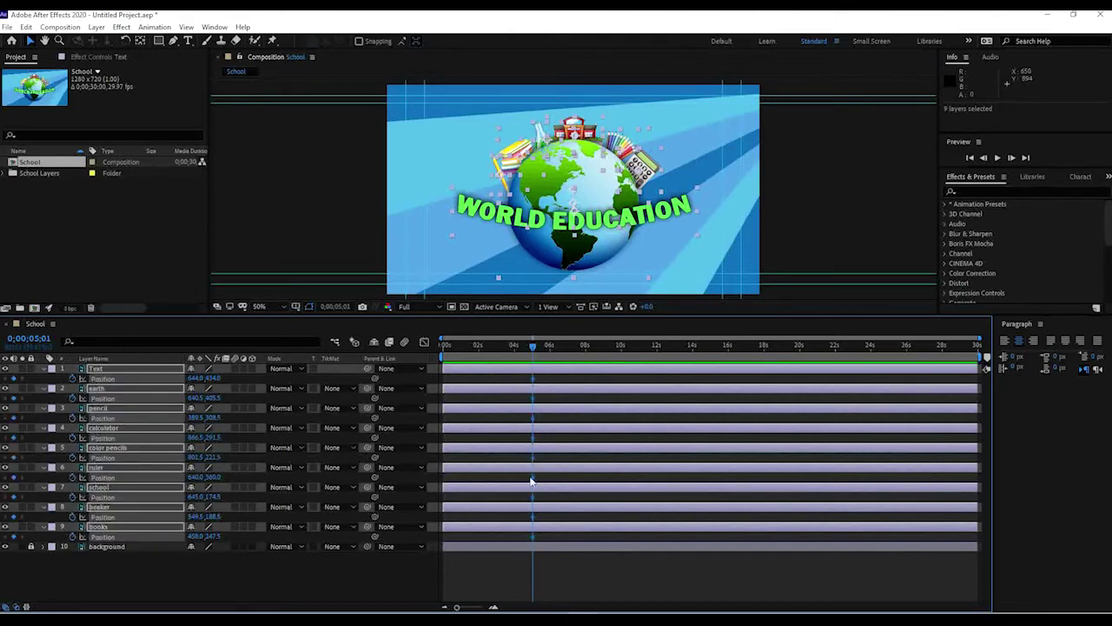
Move the current time back to 0;00;03;04 and hide the Text layer
left_click_drag(531, 351, 502, 347)
left_click(95, 587)
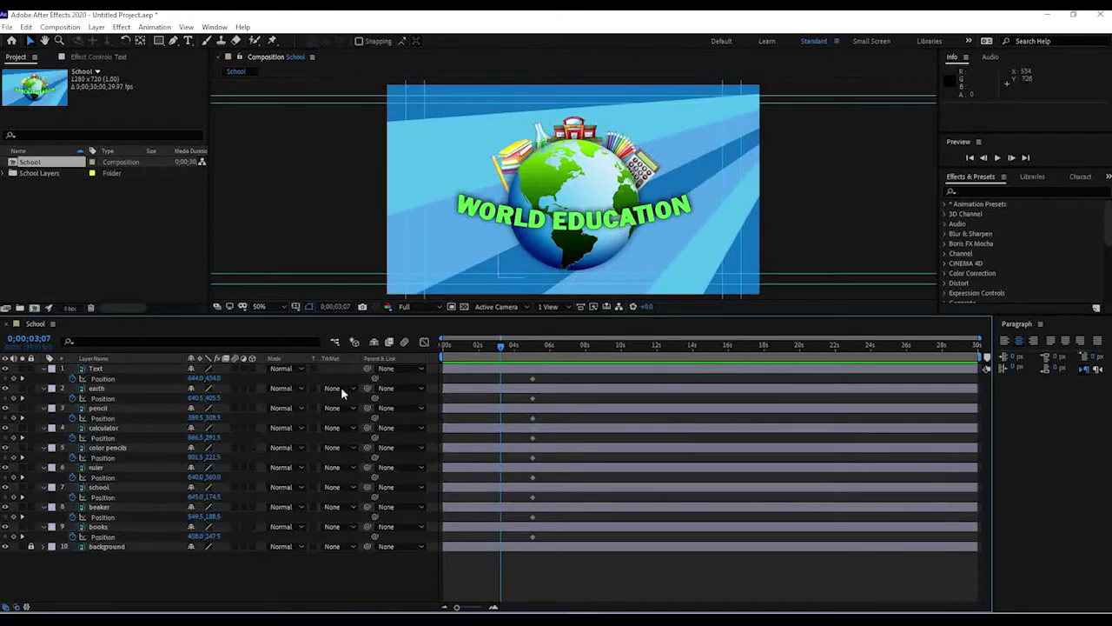
left_click(4, 369)
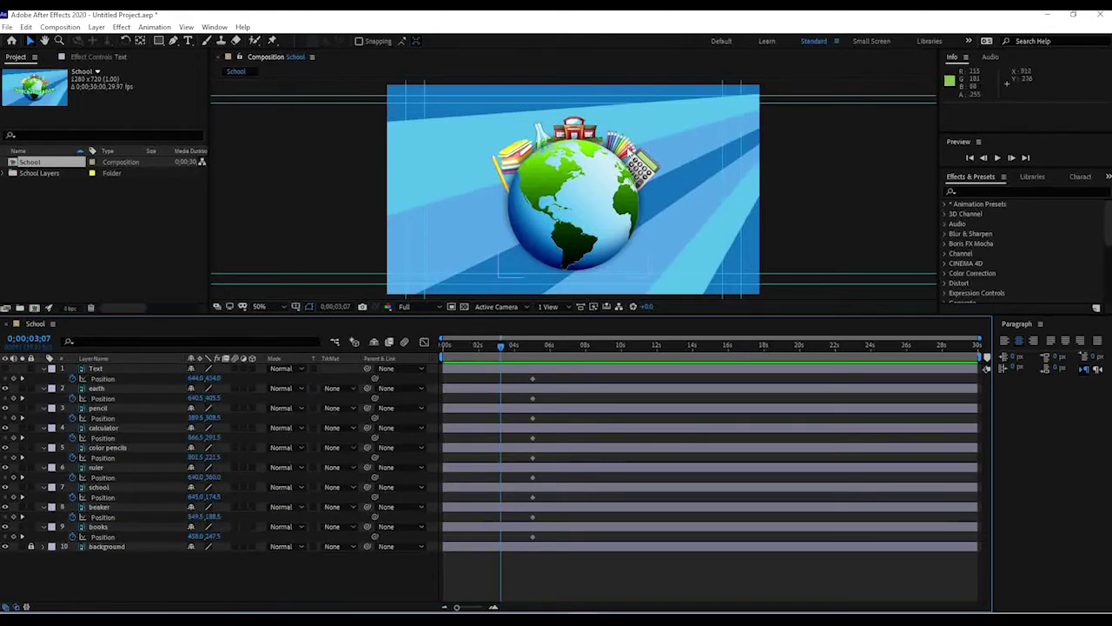
left_click_drag(499, 348, 499, 347)
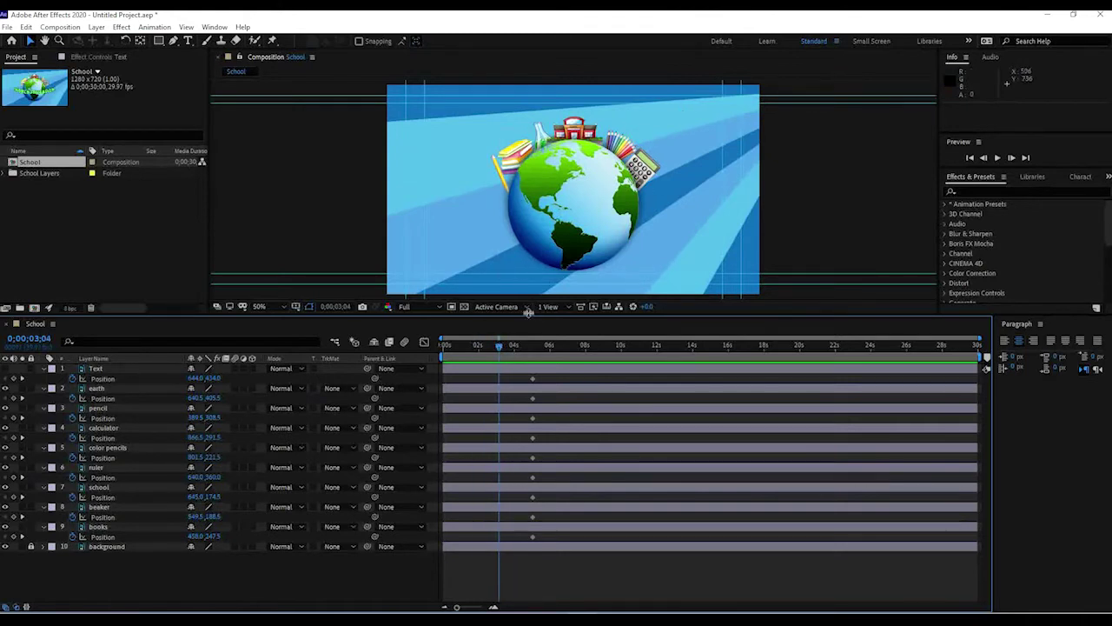
left_click_drag(530, 316, 522, 349)
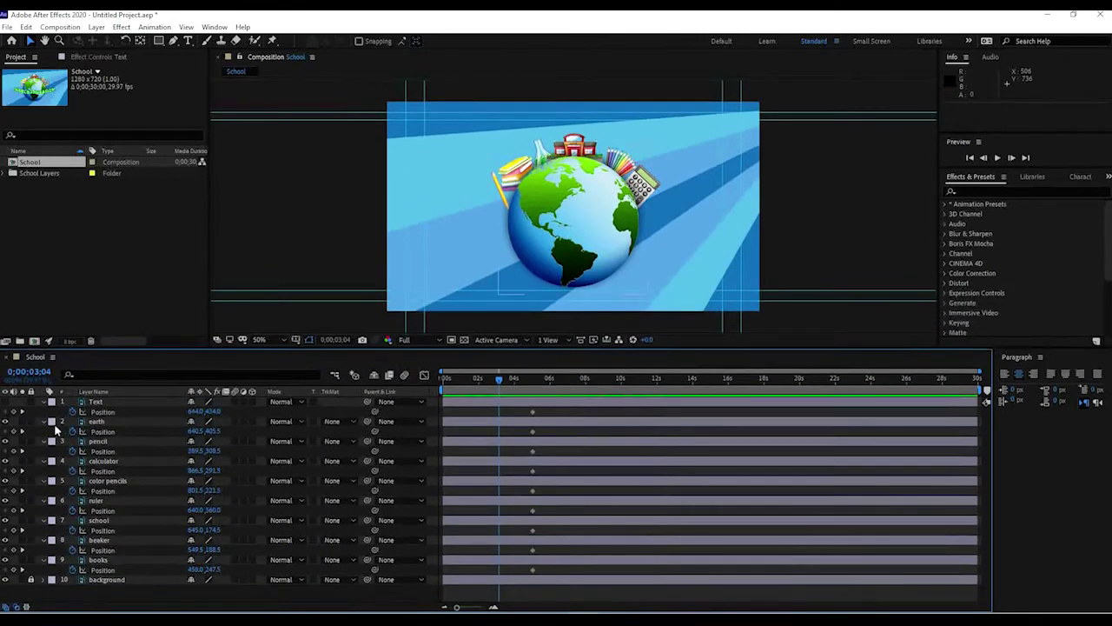
left_click(94, 422)
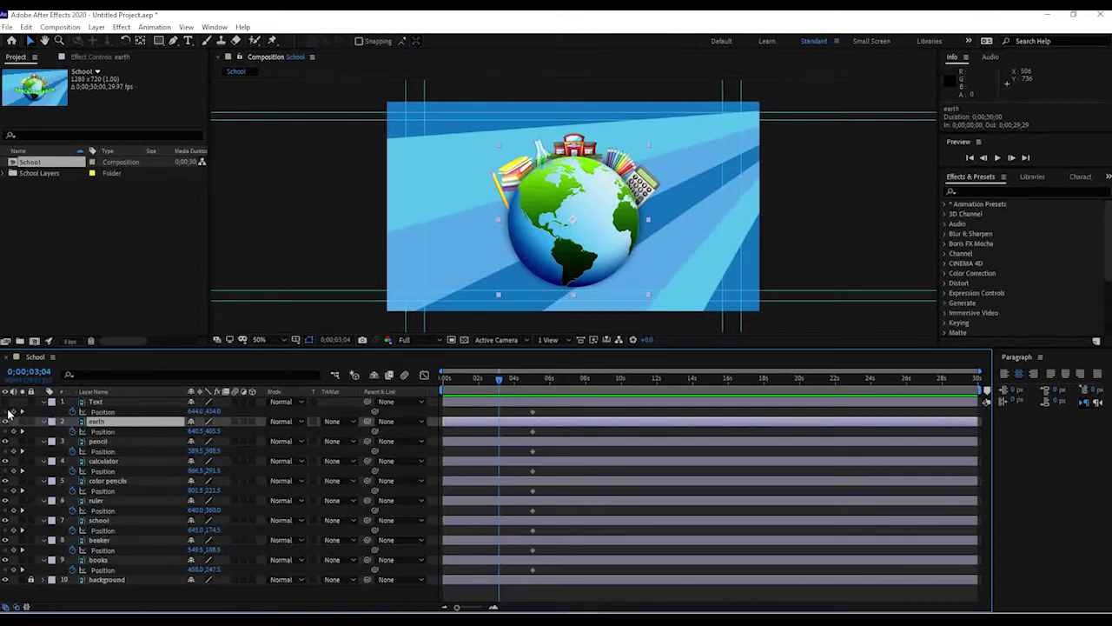
left_click(5, 401)
left_click(5, 401)
left_click(116, 441)
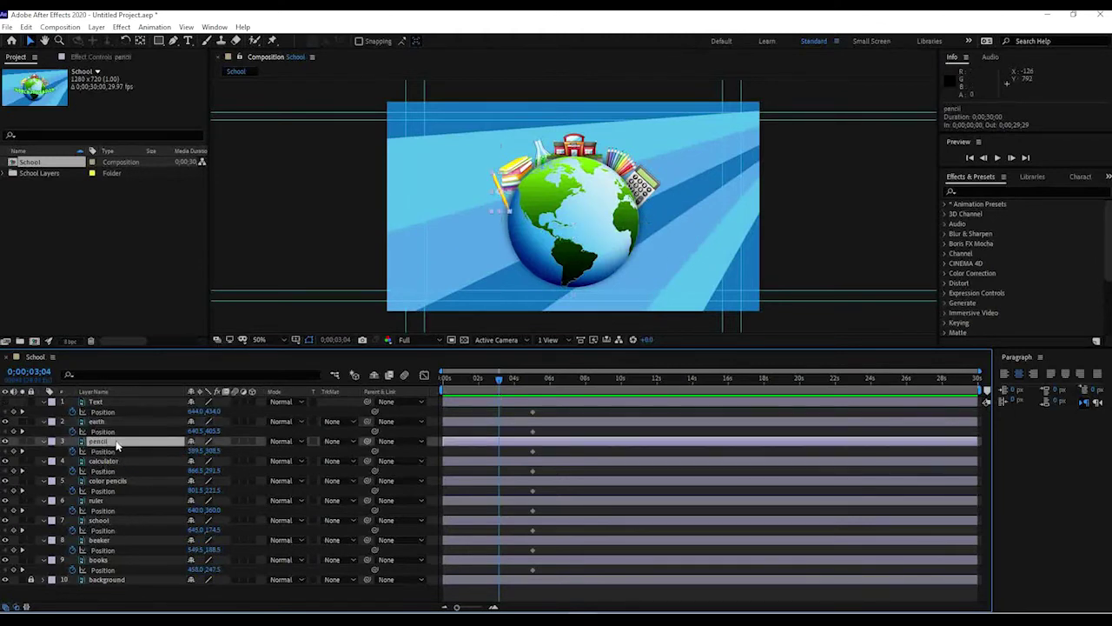
key("super")
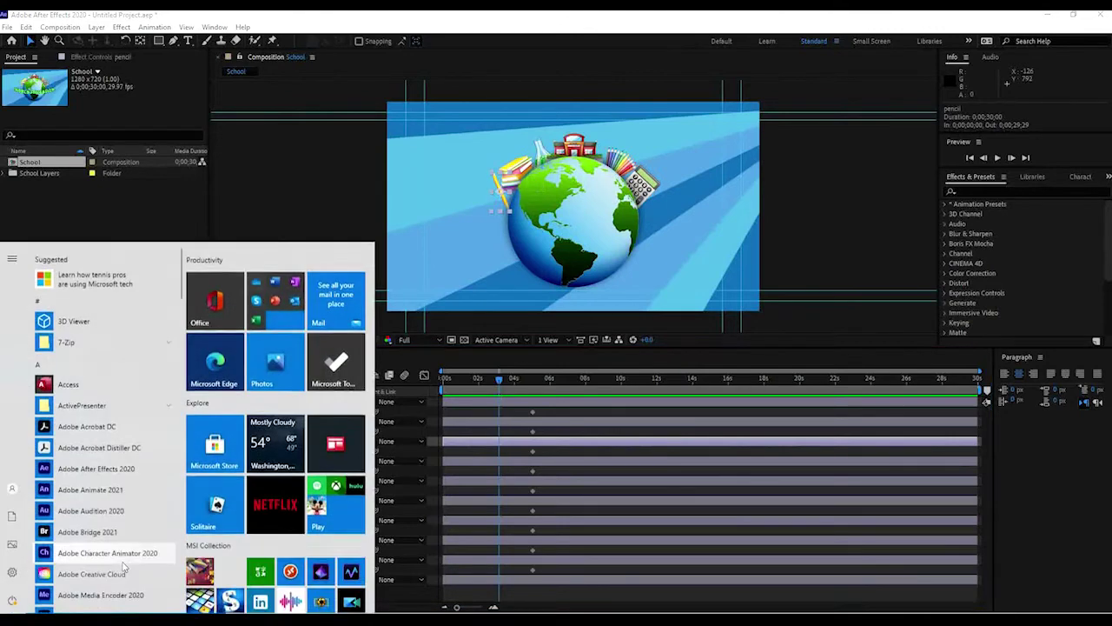
left_click(393, 422)
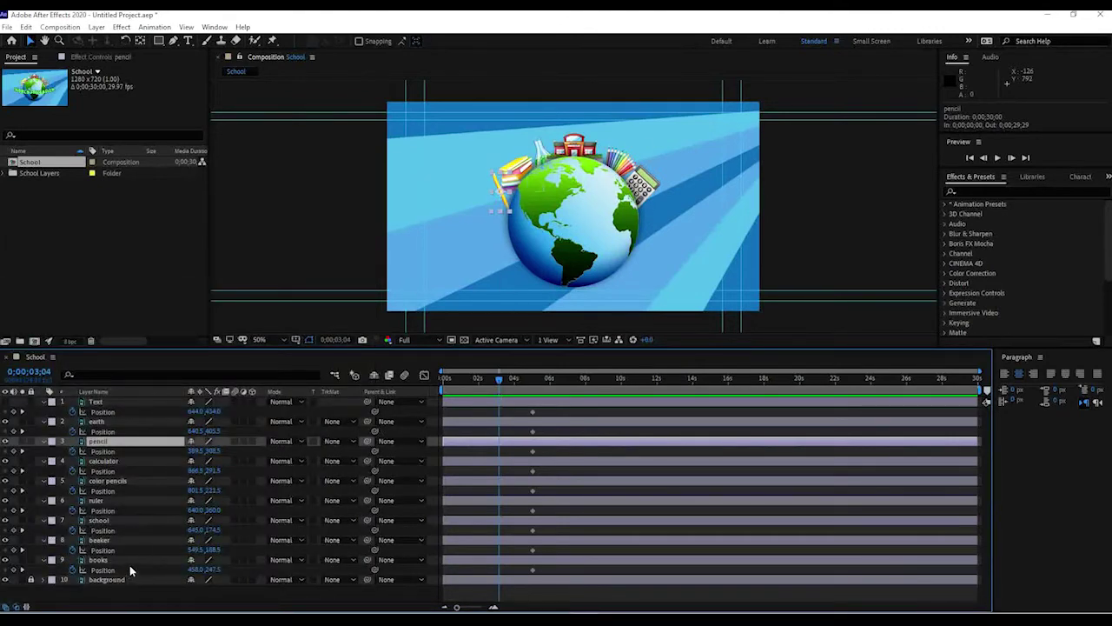
left_click(101, 561, "shift")
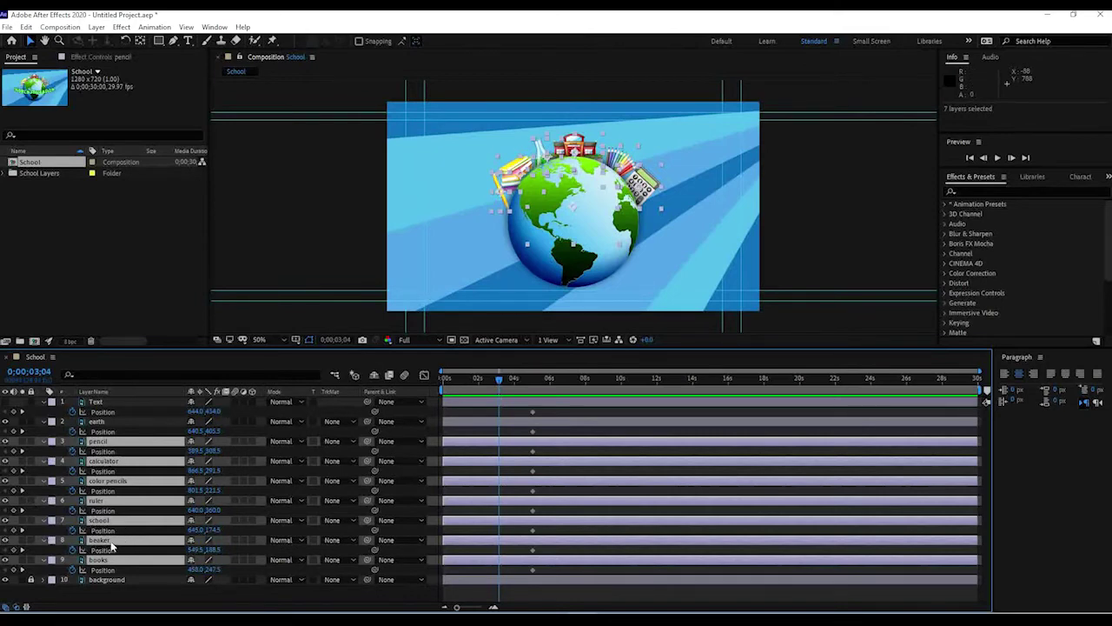
left_click(102, 592)
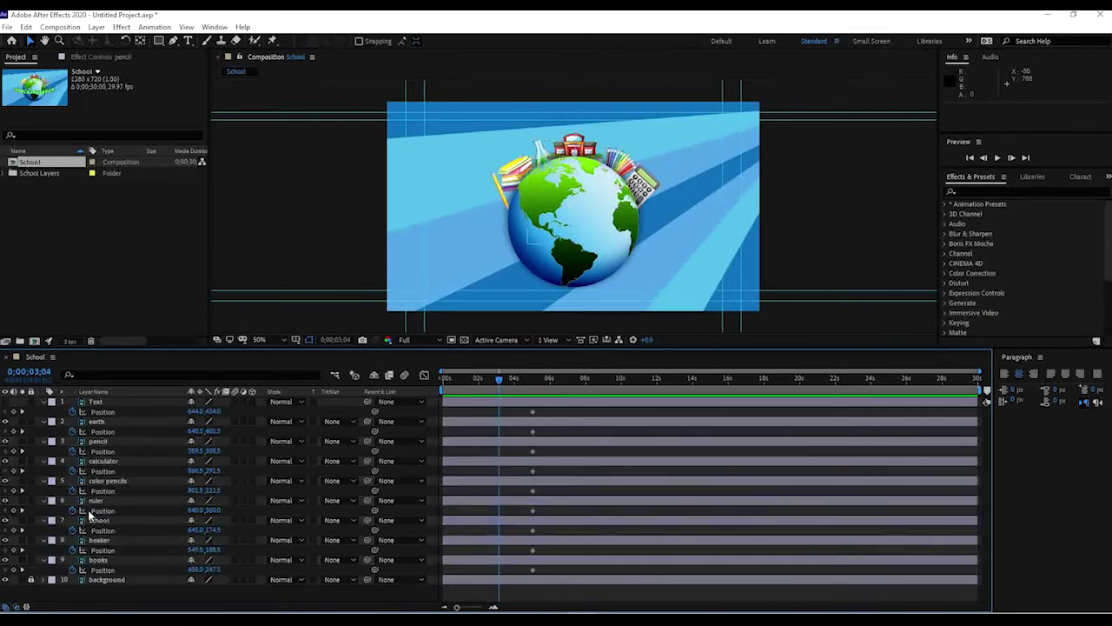
Delete the ruler layer from the School composition
left_click(94, 501)
key("Delete")
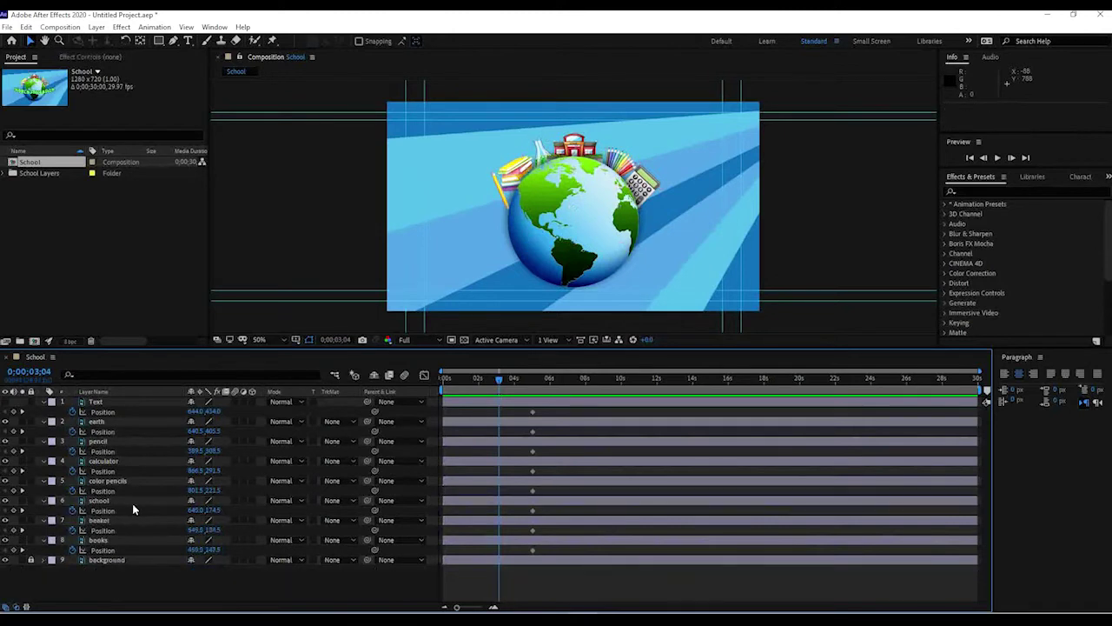
left_click(102, 539)
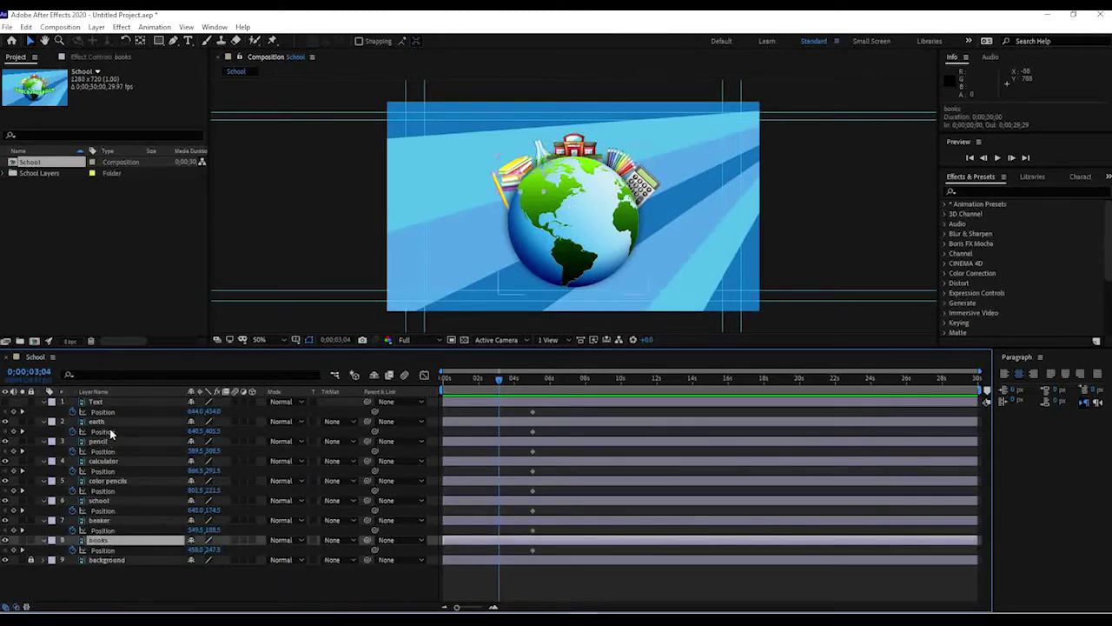
left_click(111, 440, "shift")
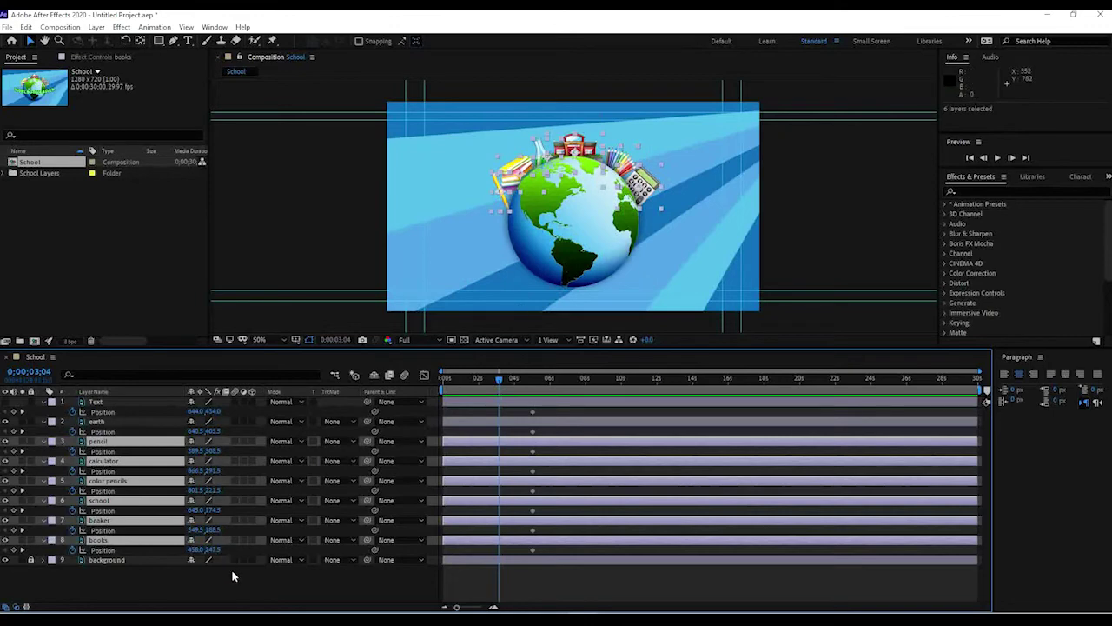
left_click(340, 573)
Move the pencil behind the earth to 605.5, 420.5 at 0;00;02;29 and undo the accidental earth move
left_click(93, 443)
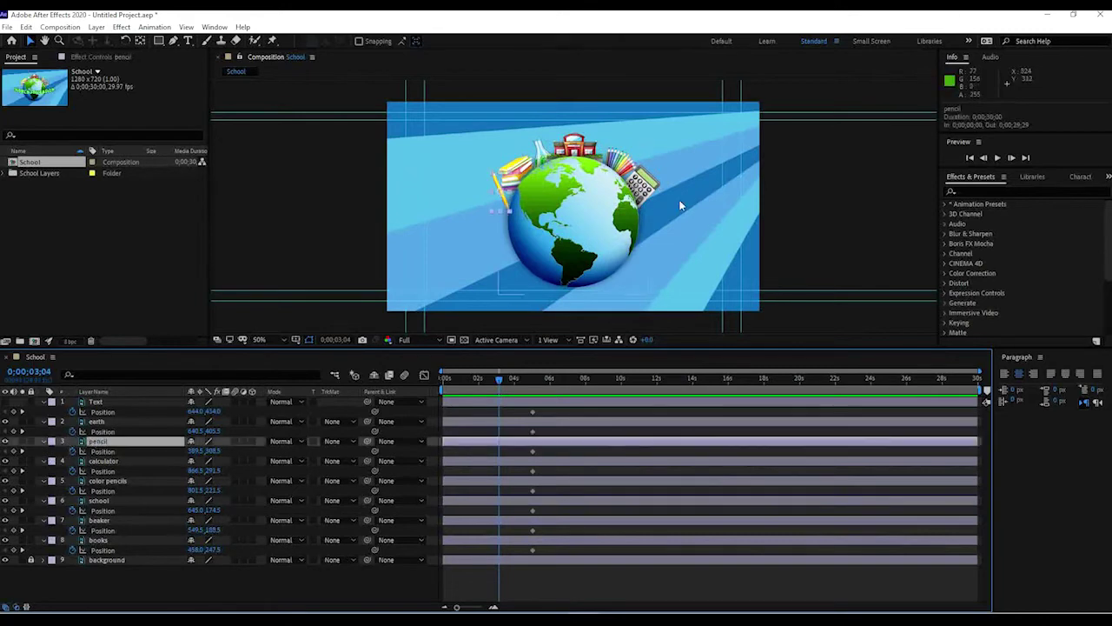
left_click_drag(501, 379, 493, 380)
mouse_move(506, 206)
left_mouse_down()
mouse_move(578, 241)
mouse_move(569, 237)
mouse_move(594, 225)
left_mouse_up()
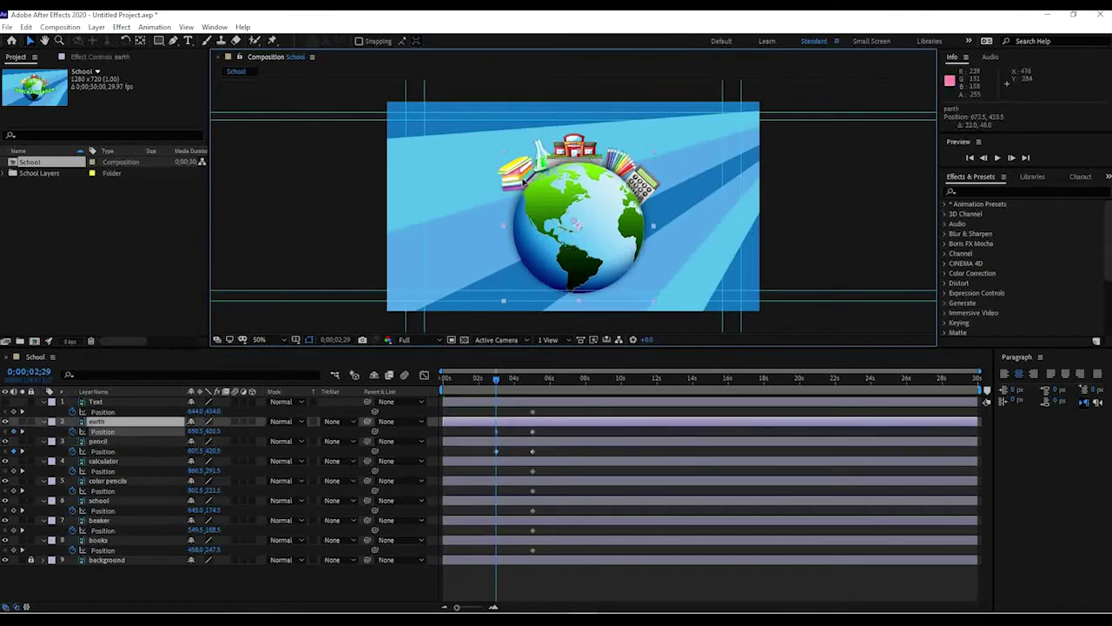
key("ctrl+z")
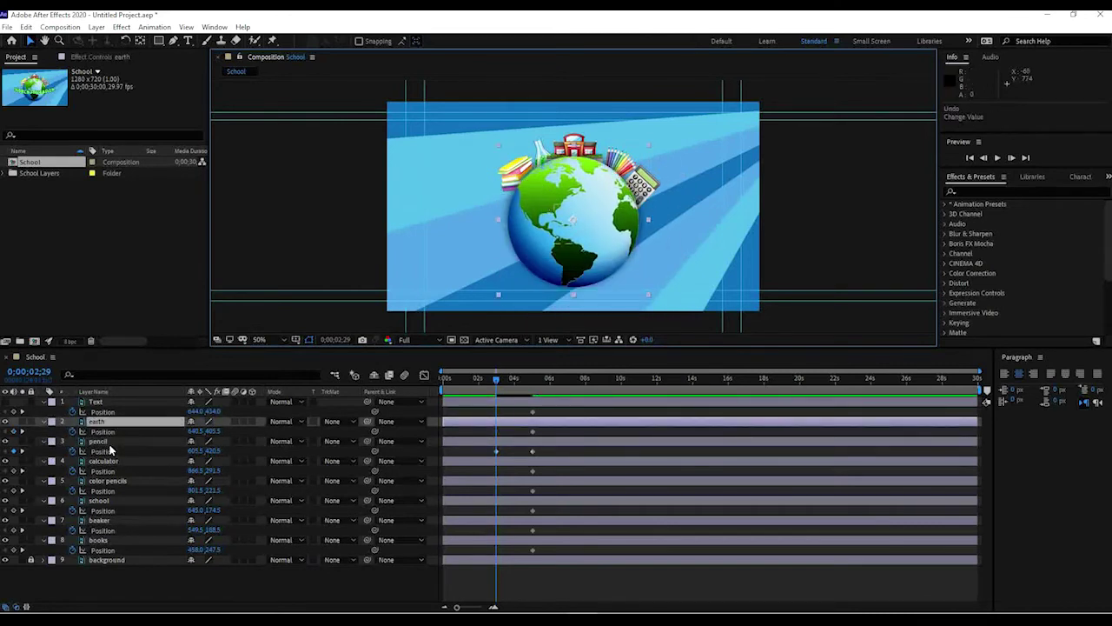
Hide the calculator and color pencils behind the earth at 0;00;02;29, moving them to 658.5, 419.5 and 647.5, 427.5
left_click(108, 442)
left_click(113, 460)
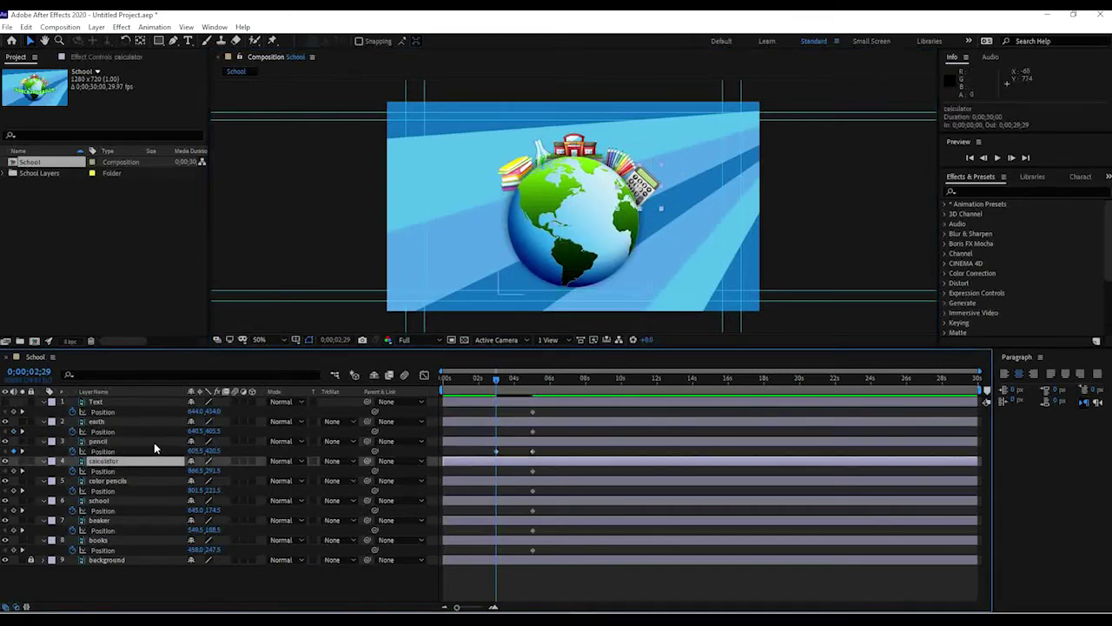
left_click_drag(645, 185, 573, 222)
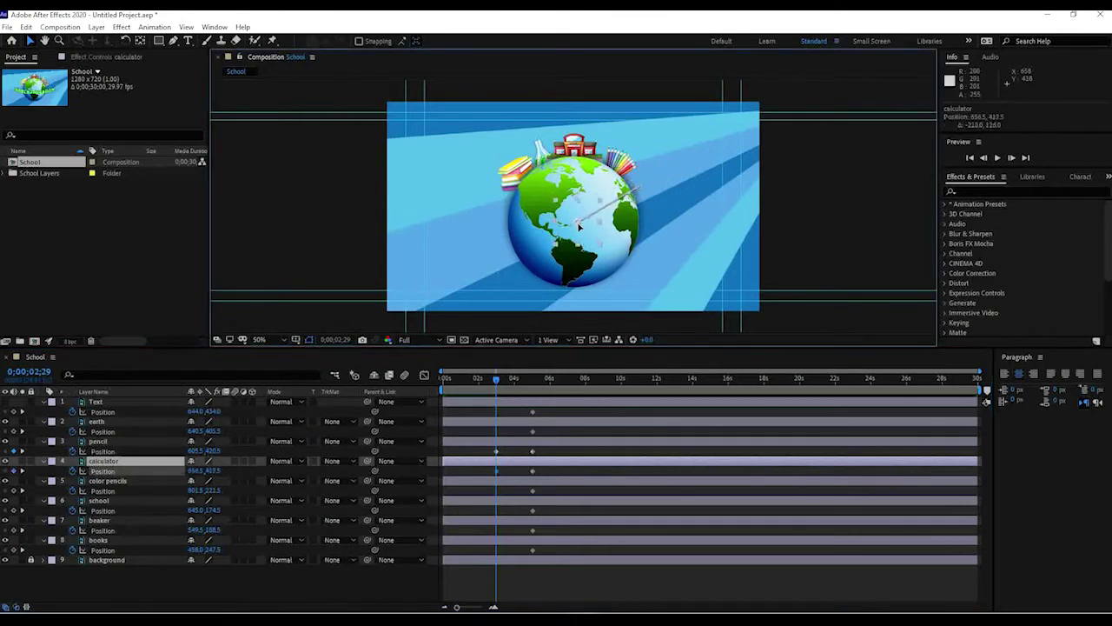
left_click(142, 481)
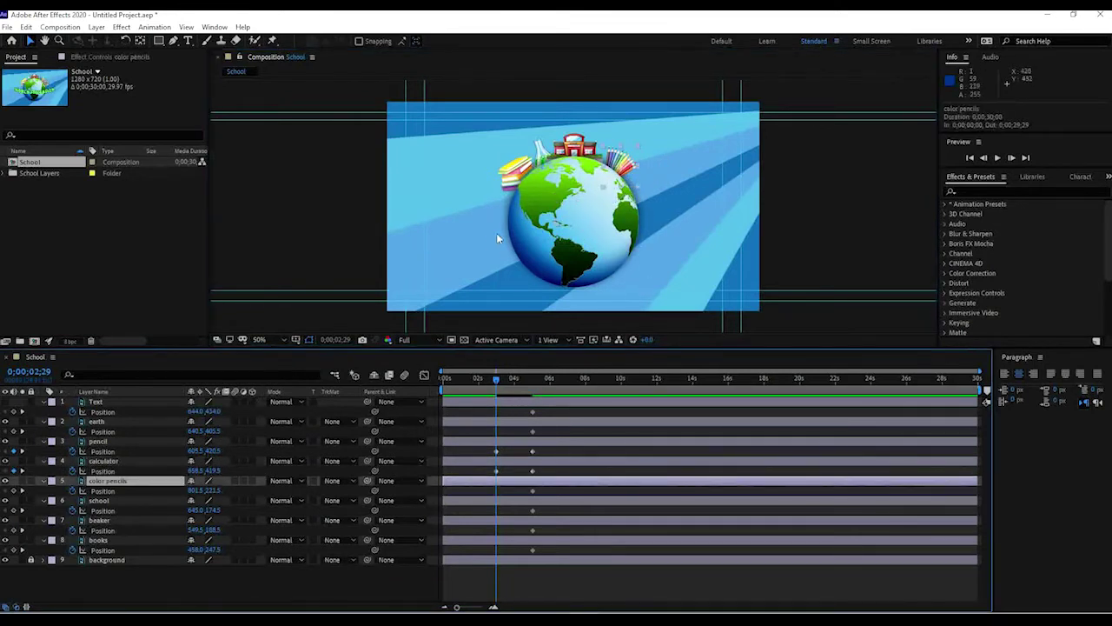
left_click_drag(619, 165, 571, 226)
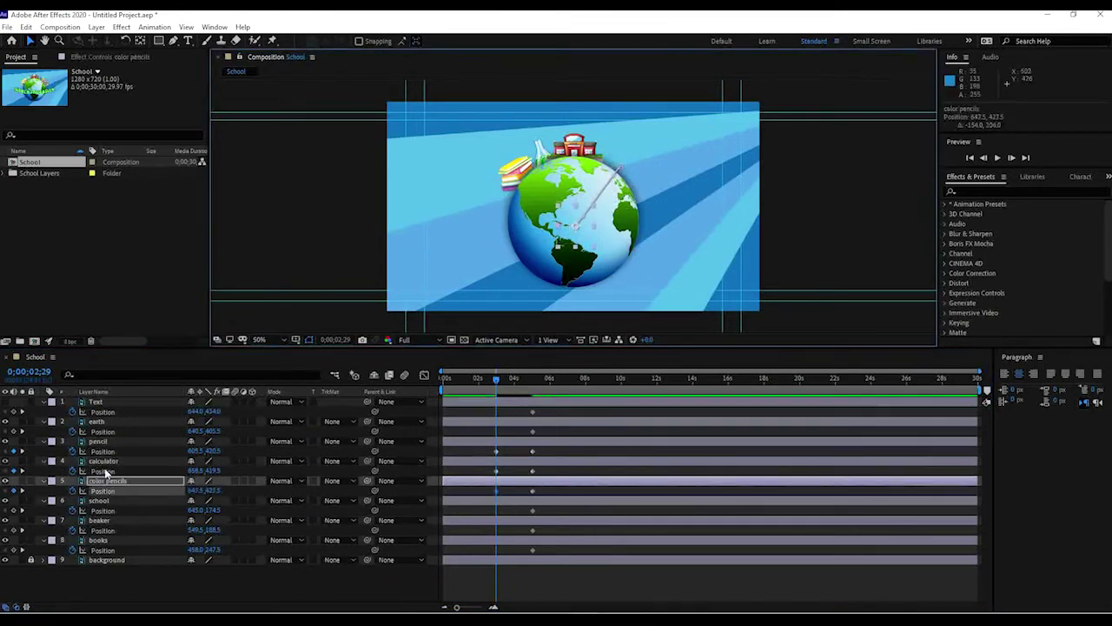
Hide the school and beaker behind the earth at 0;00;02;29, moving them to 649.0, 406.5 and 649.5, 420.5
left_click(108, 502)
left_click_drag(589, 152, 590, 252)
left_click(124, 521)
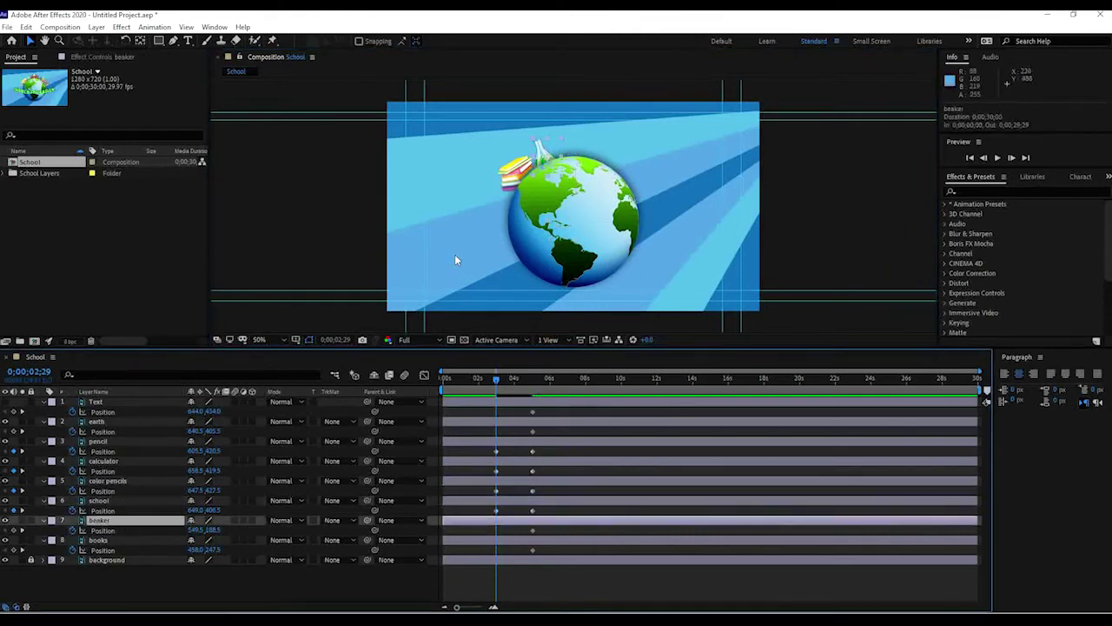
left_click_drag(549, 140, 563, 202)
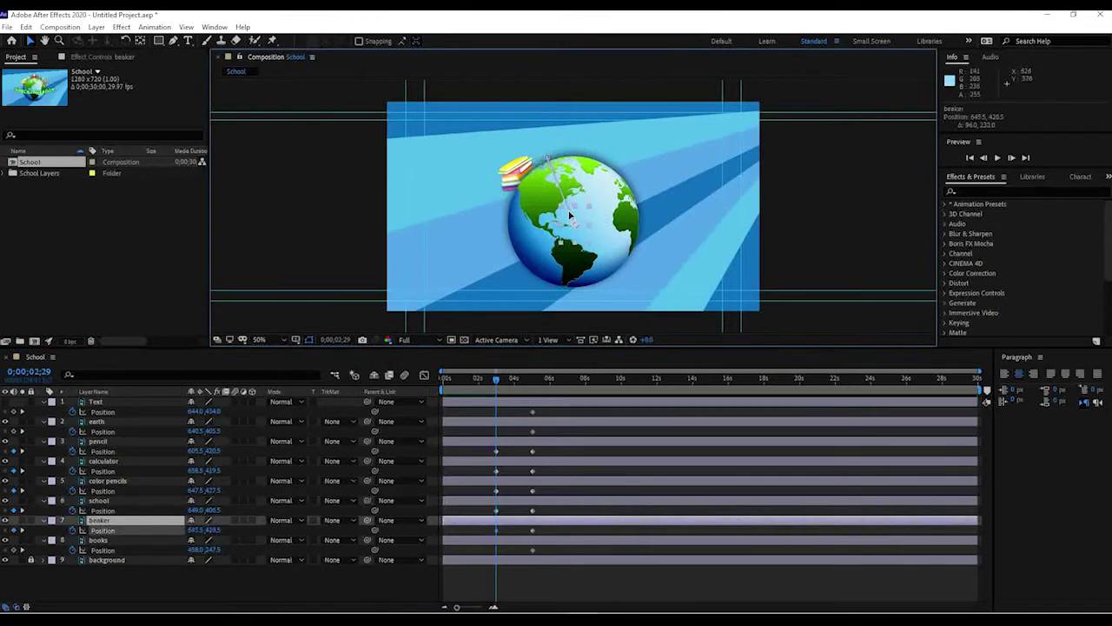
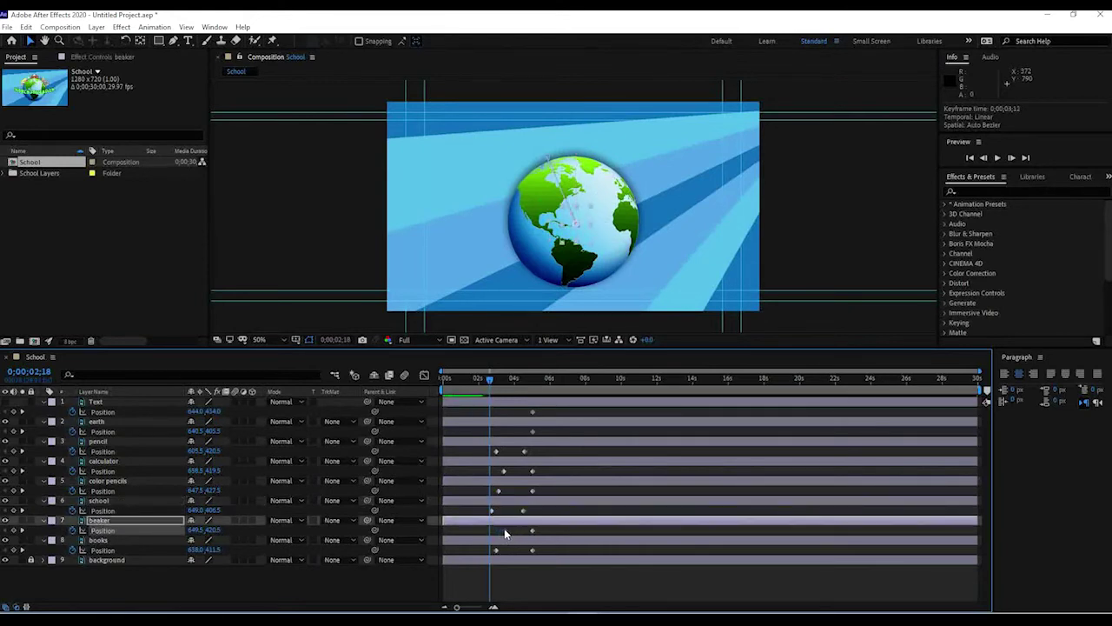
Offset the Position keyframes of the calculator, color pencils and school, starting the school's movement at 0;00;03;16
left_click_drag(485, 378, 526, 387)
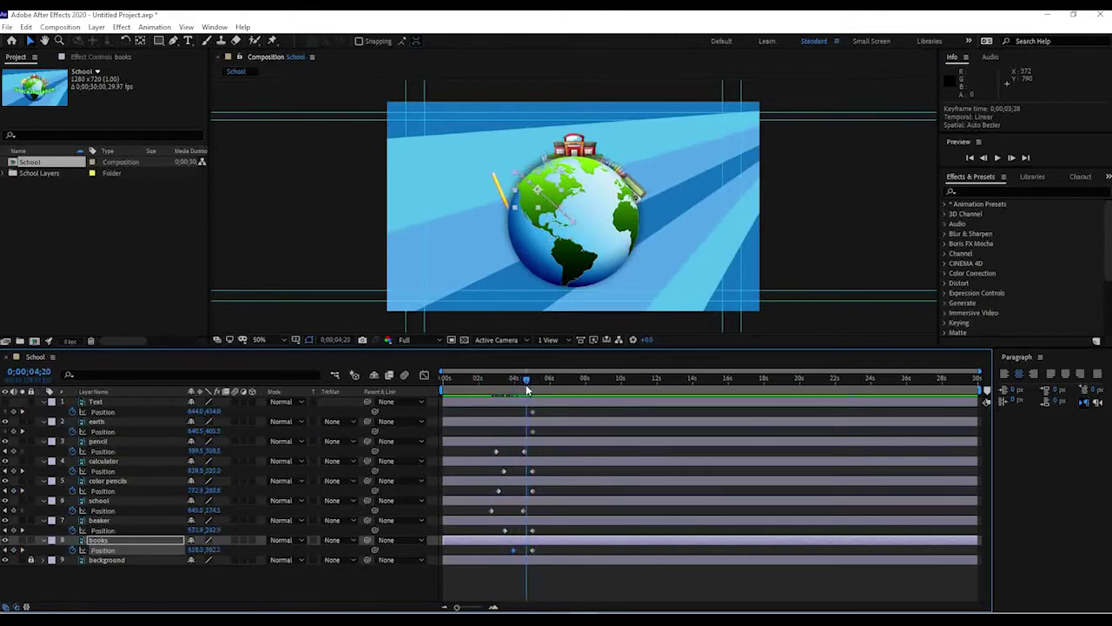
mouse_move(531, 491)
left_mouse_down()
mouse_move(523, 493)
mouse_move(535, 471)
left_mouse_up()
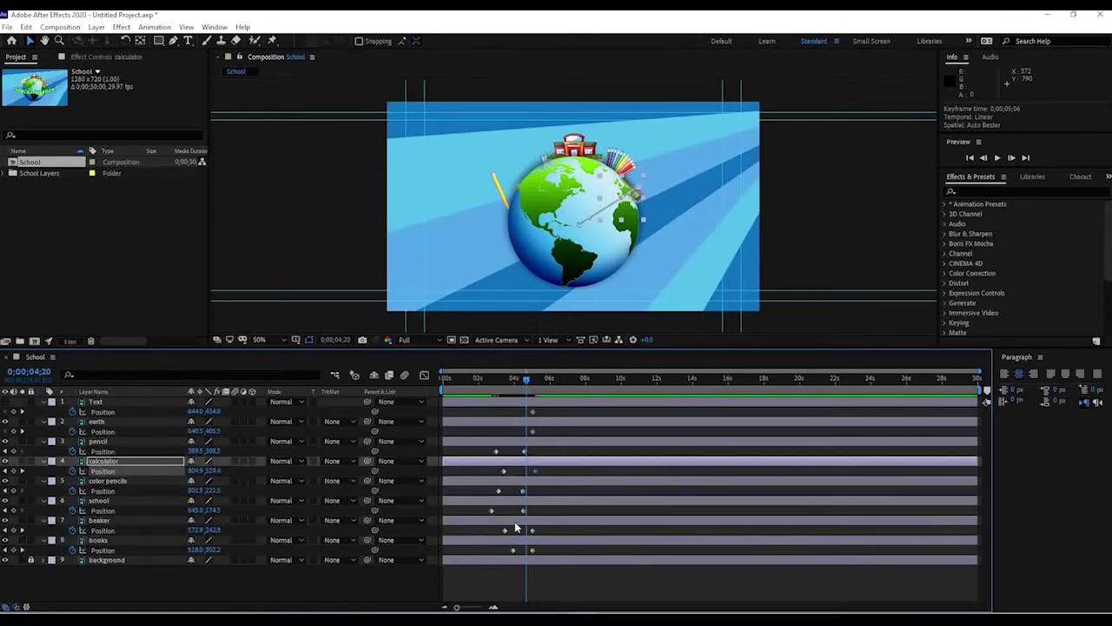
left_click_drag(490, 514, 504, 514)
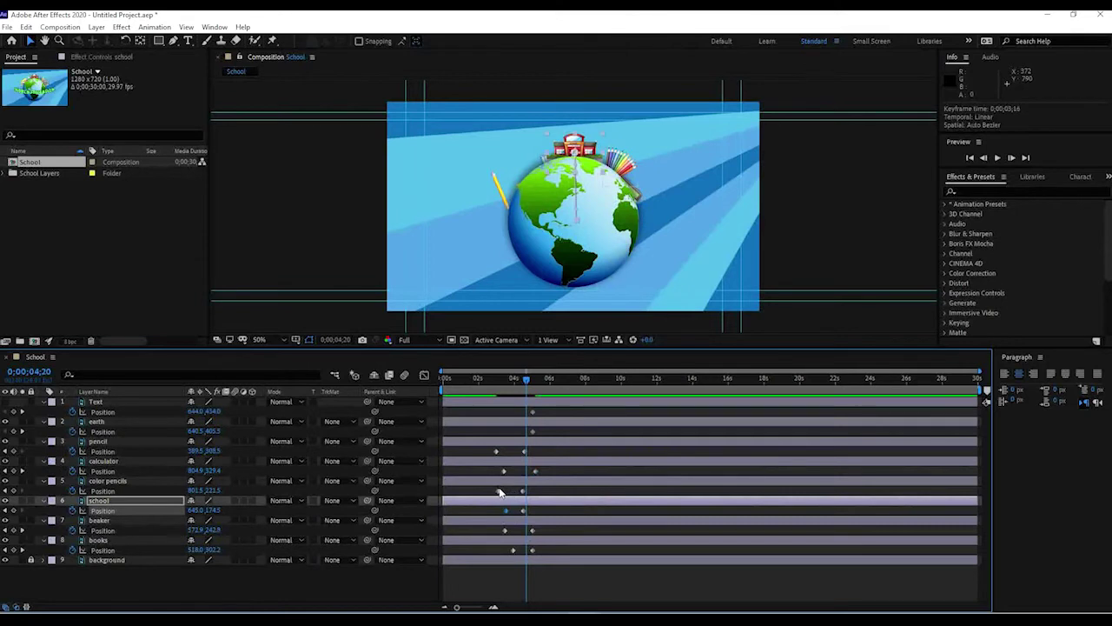
left_click(499, 491)
mouse_move(526, 379)
left_mouse_down()
mouse_move(479, 383)
mouse_move(535, 377)
mouse_move(501, 383)
mouse_move(517, 382)
left_mouse_up()
left_click(534, 471)
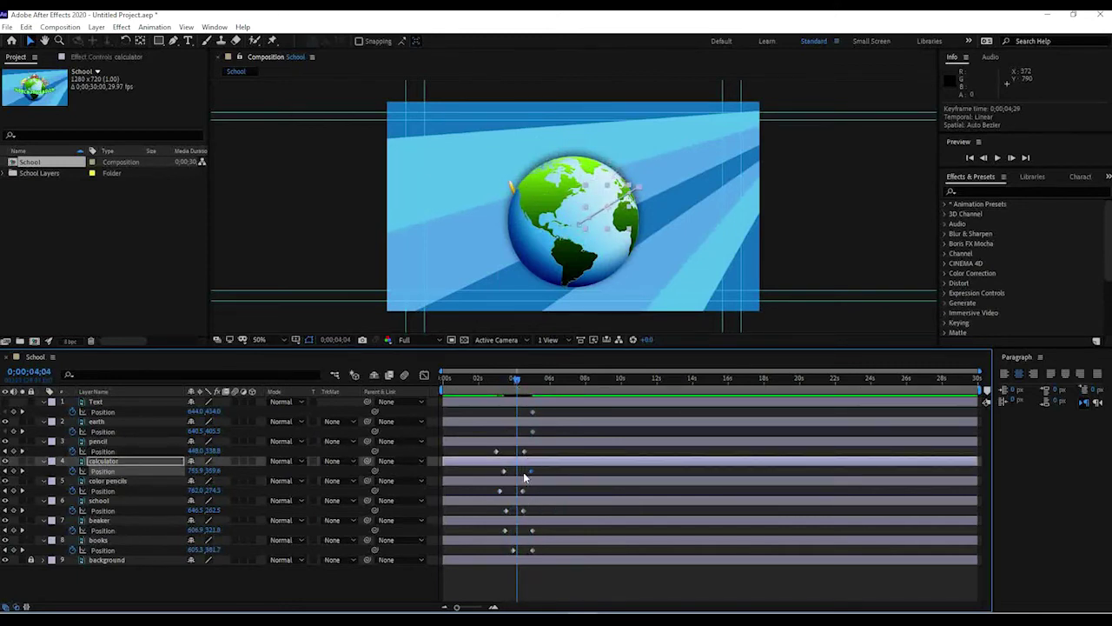
Preview the staggered animation from 0;00;02;12 and park the current time at 0;00;03;25
left_click_drag(516, 378, 487, 380)
key("space")
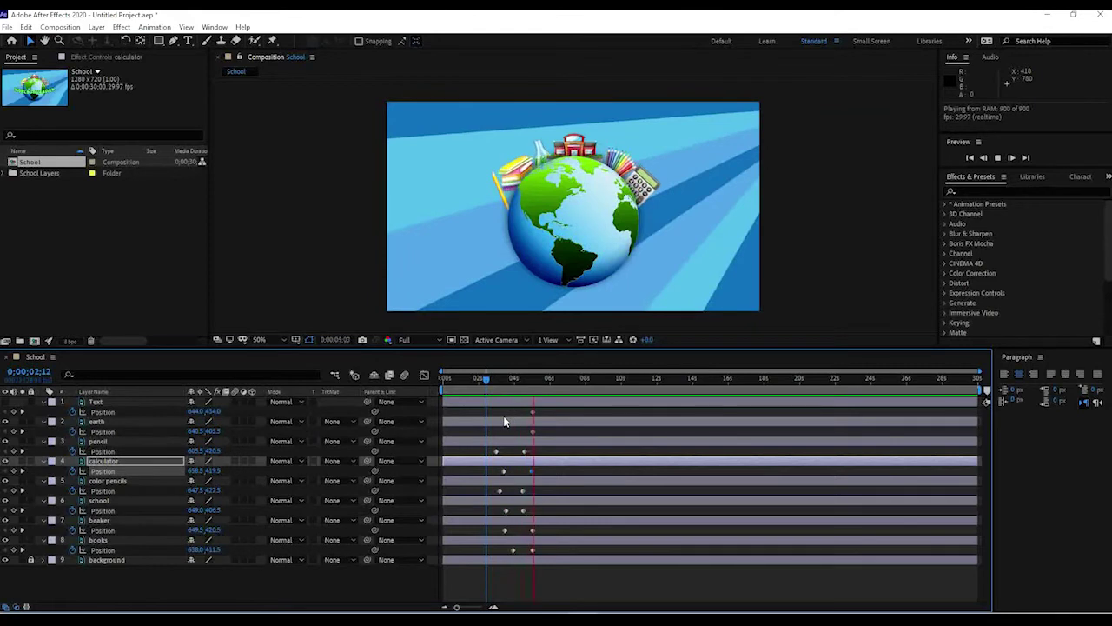
mouse_move(500, 378)
left_mouse_down()
mouse_move(478, 380)
mouse_move(533, 380)
mouse_move(513, 380)
left_mouse_up()
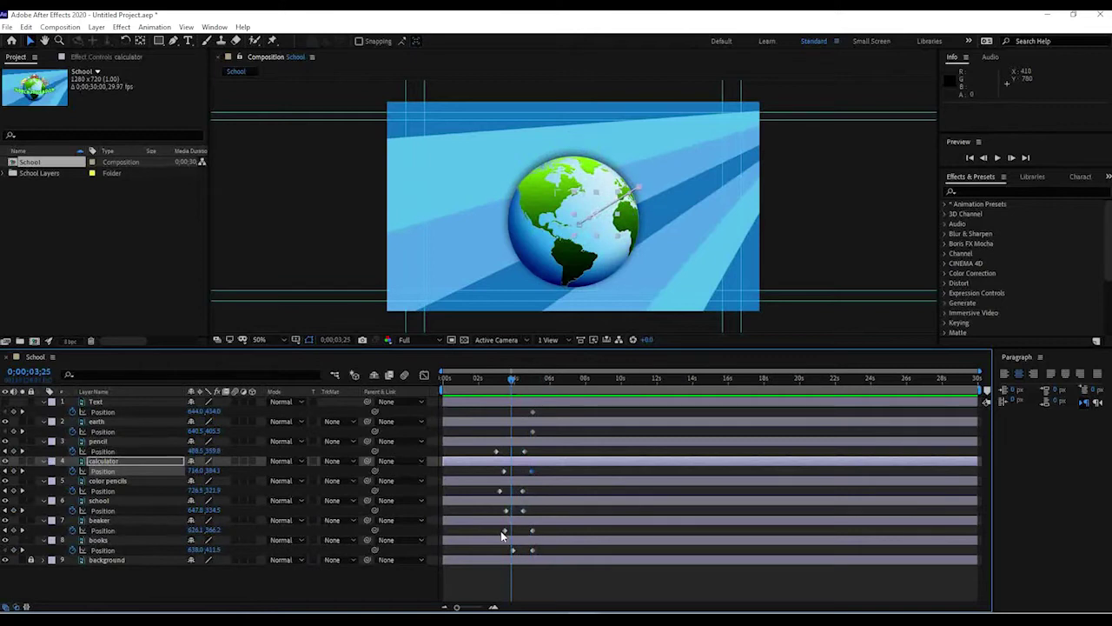
Shorten the pencil, calculator, color pencils, beaker and books movements, ending the pencil at 0;00;04;11, beaker at 0;00;04;07 and books at 0;00;04;20
left_click_drag(532, 530, 518, 530)
left_click_drag(531, 470, 509, 492)
mouse_move(497, 451)
left_mouse_down()
mouse_move(522, 451)
mouse_move(519, 471)
left_mouse_up()
left_click(526, 472)
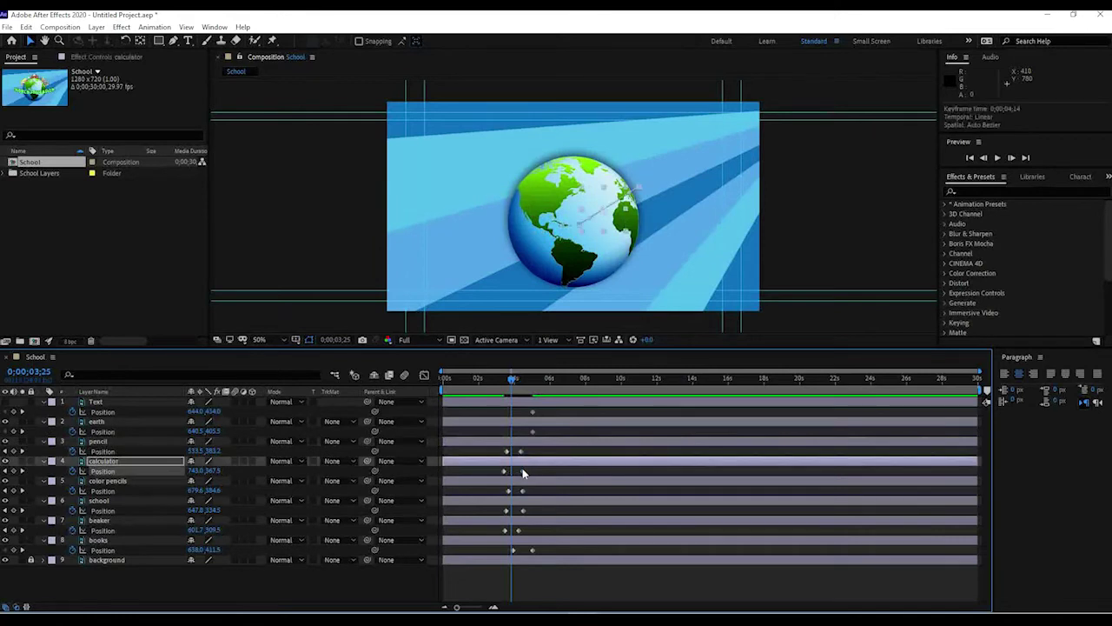
left_click(527, 549)
Preview the shortened pop-up movements from 0;00;02;15 and again from 0;00;02;22, and stop with the current time at 0;00;03;05
left_click_drag(511, 378, 489, 378)
key("space")
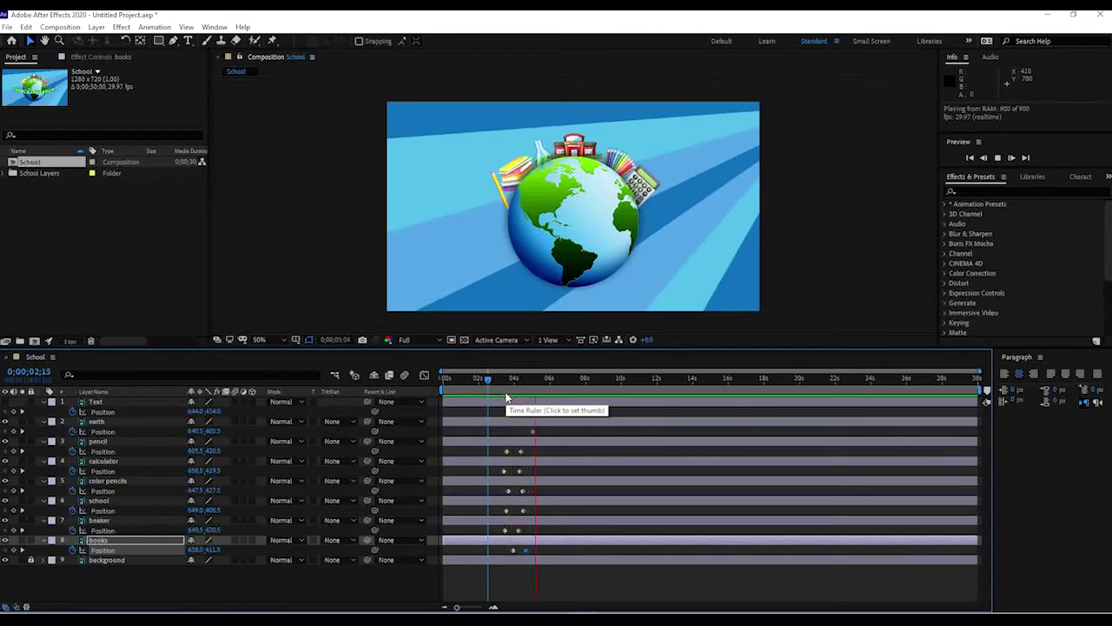
left_click(492, 379)
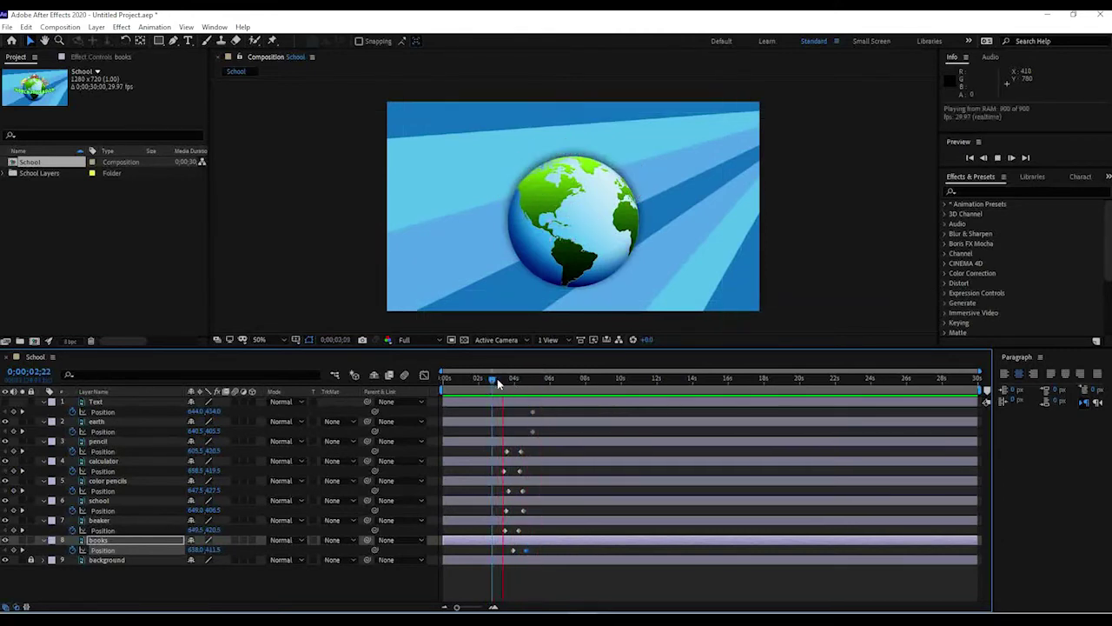
key("space")
mouse_move(506, 381)
left_mouse_down()
mouse_move(497, 379)
mouse_move(521, 380)
mouse_move(501, 376)
left_mouse_up()
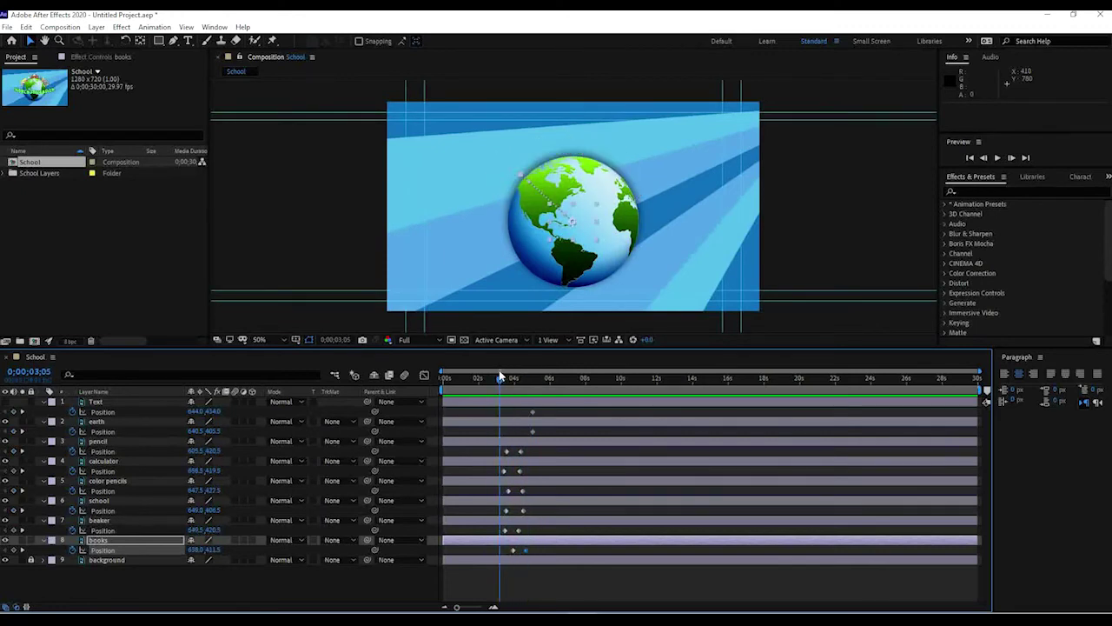
right_click(521, 453)
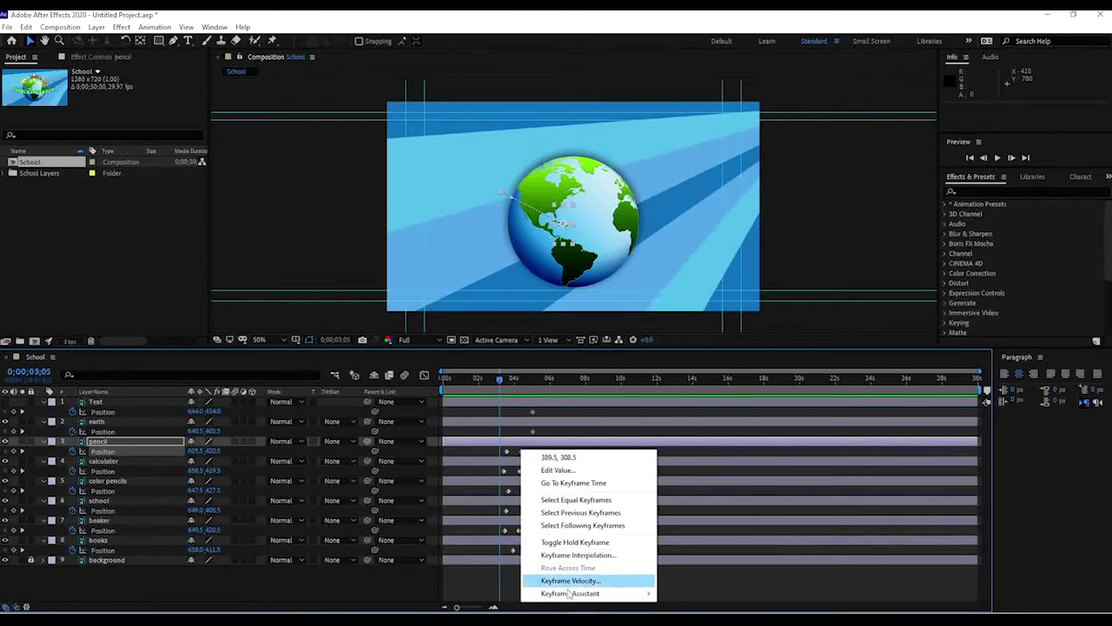
left_click(482, 588)
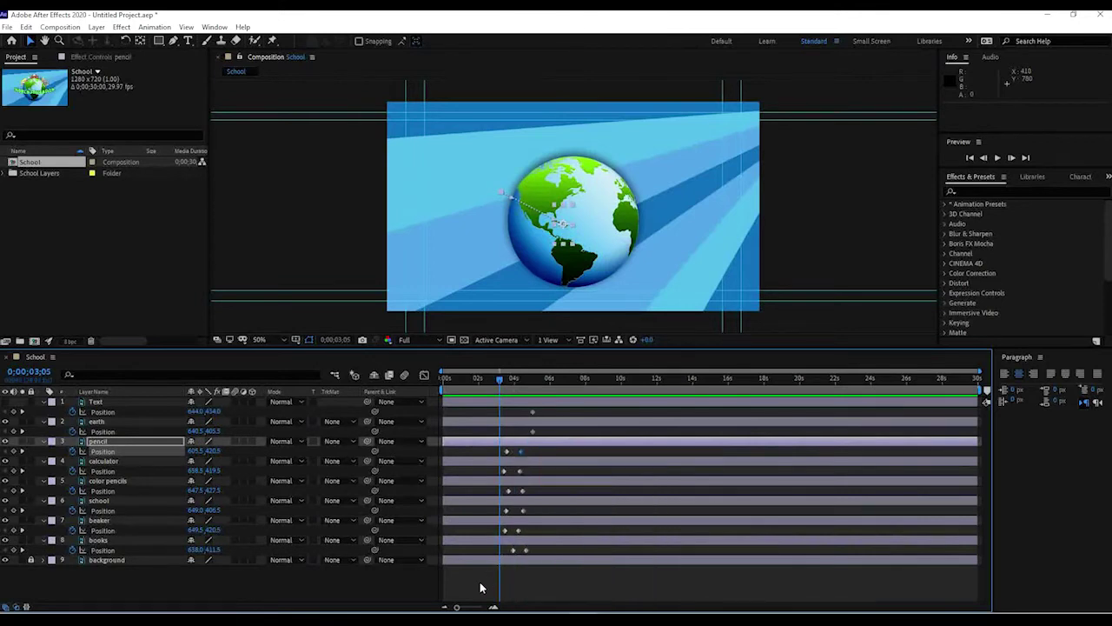
left_click(536, 570)
left_click(518, 448)
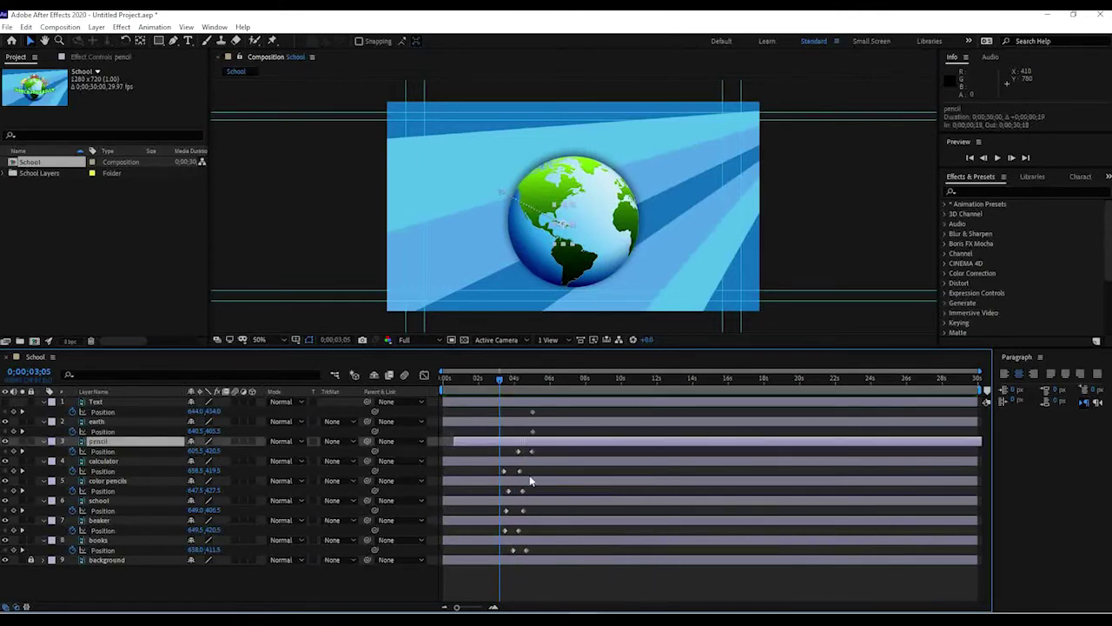
left_click_drag(539, 490, 515, 440)
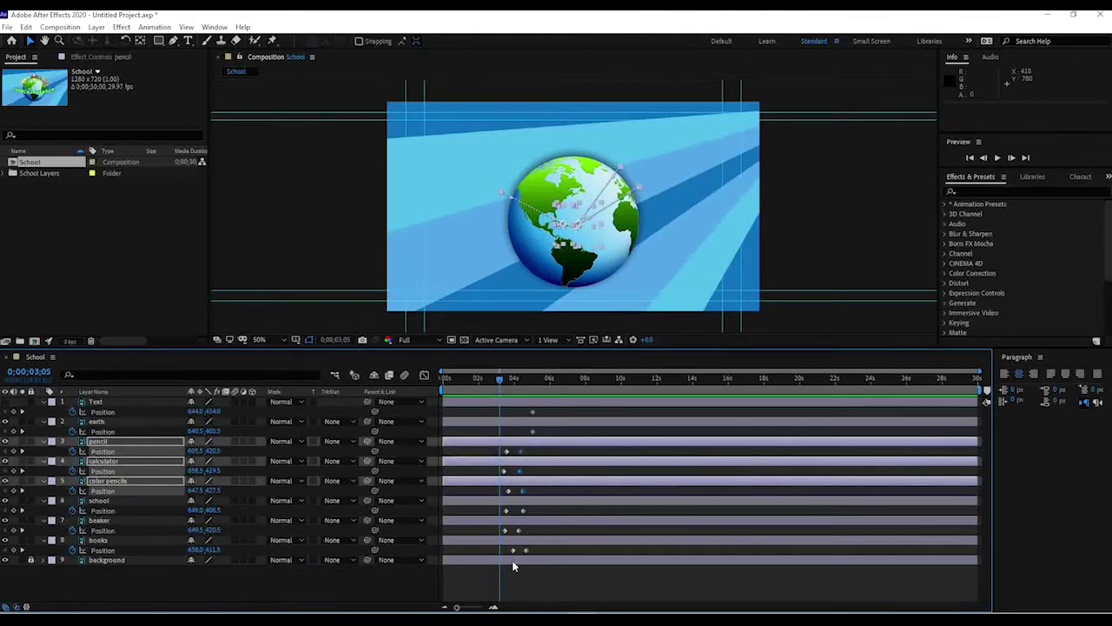
left_click(523, 511)
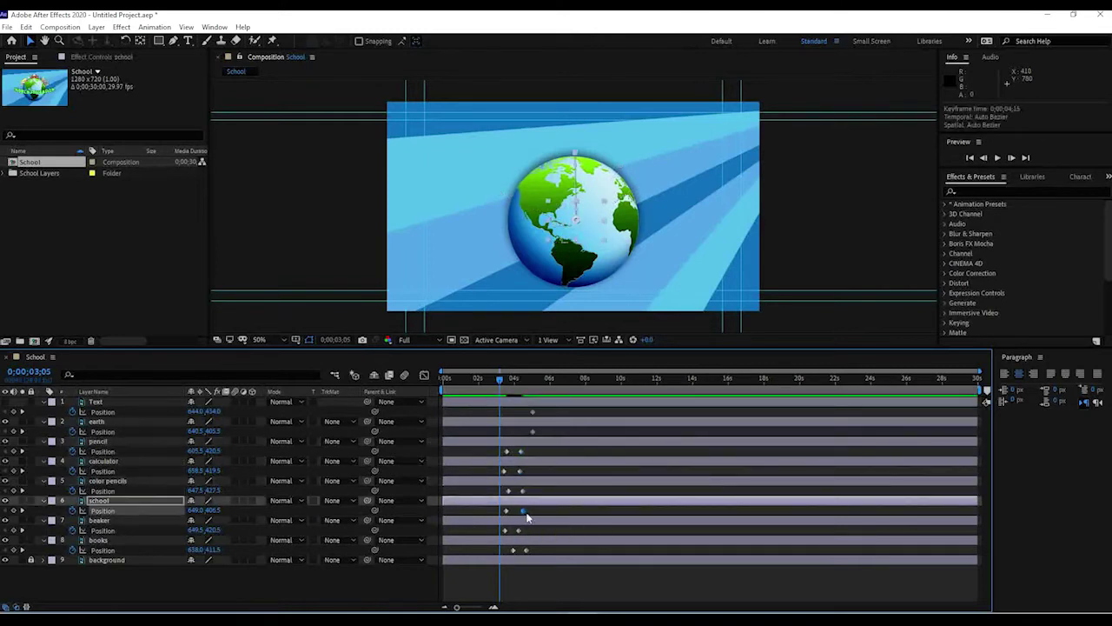
Apply Easy Ease In to the ending Position keyframes of the pencil, calculator, color pencils, school, beaker and books layers
left_click(522, 451)
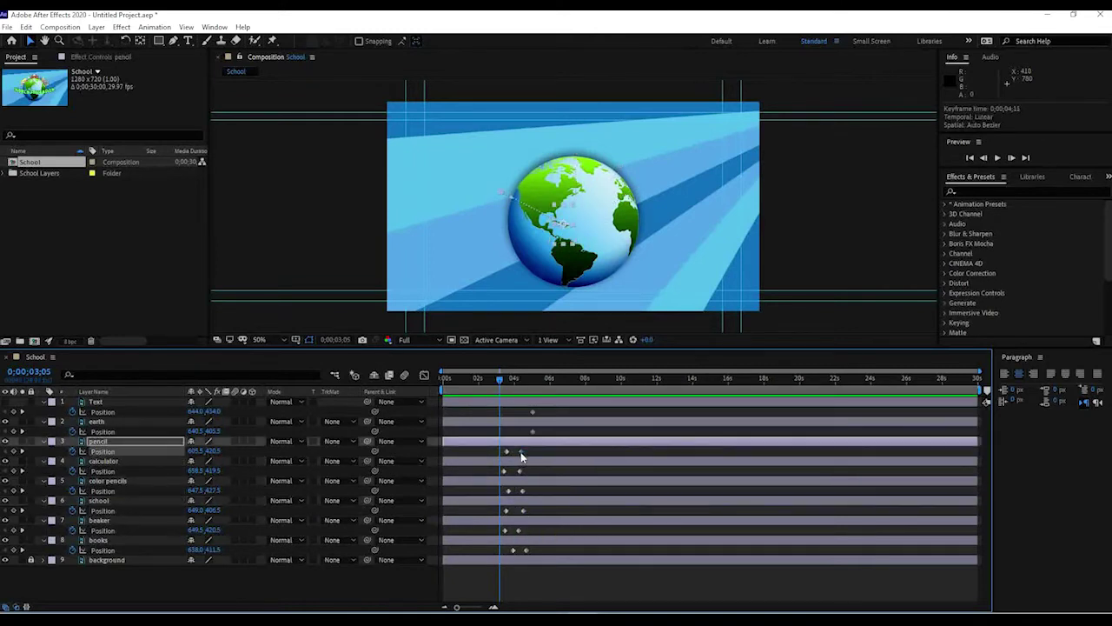
left_click(521, 472, "shift")
left_click(522, 491, "shift")
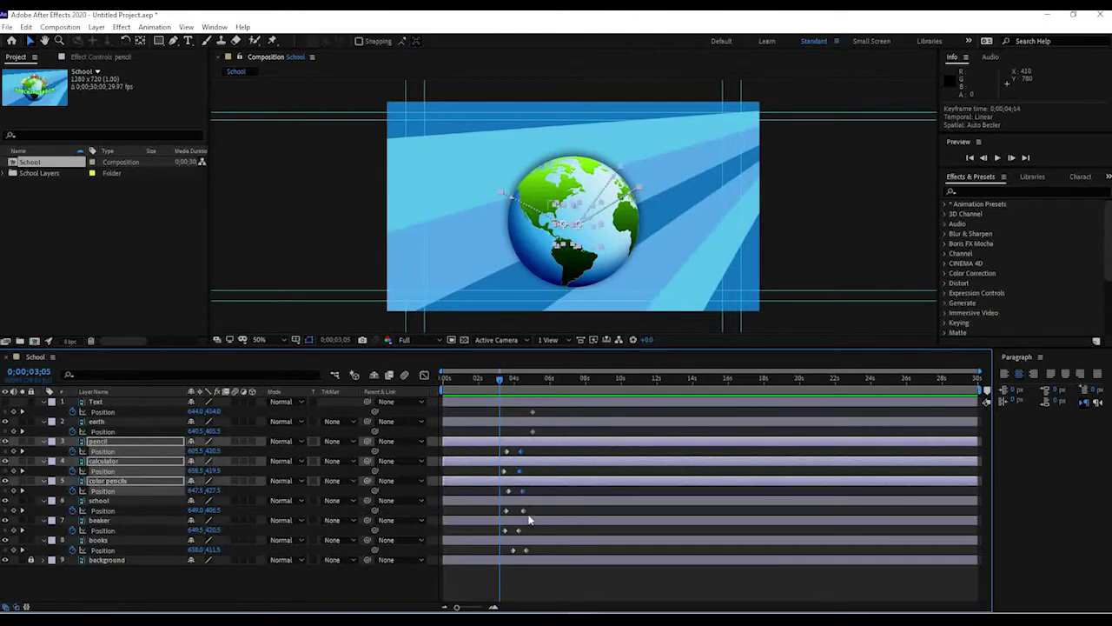
left_click(522, 511, "shift")
left_click(518, 531, "shift")
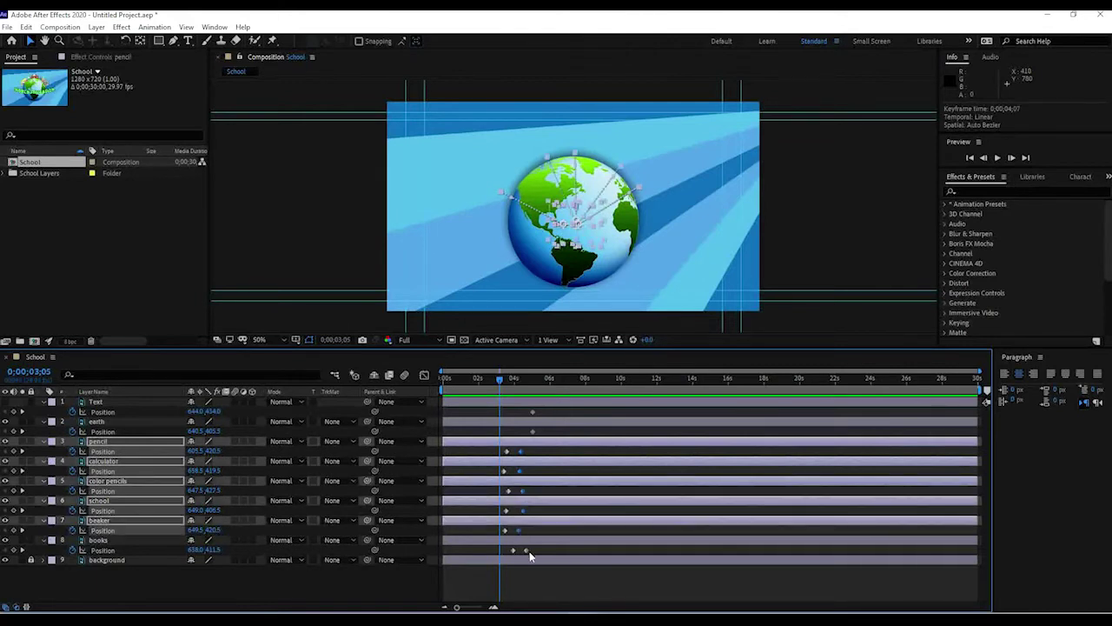
left_click(526, 551, "shift")
double_click(526, 551)
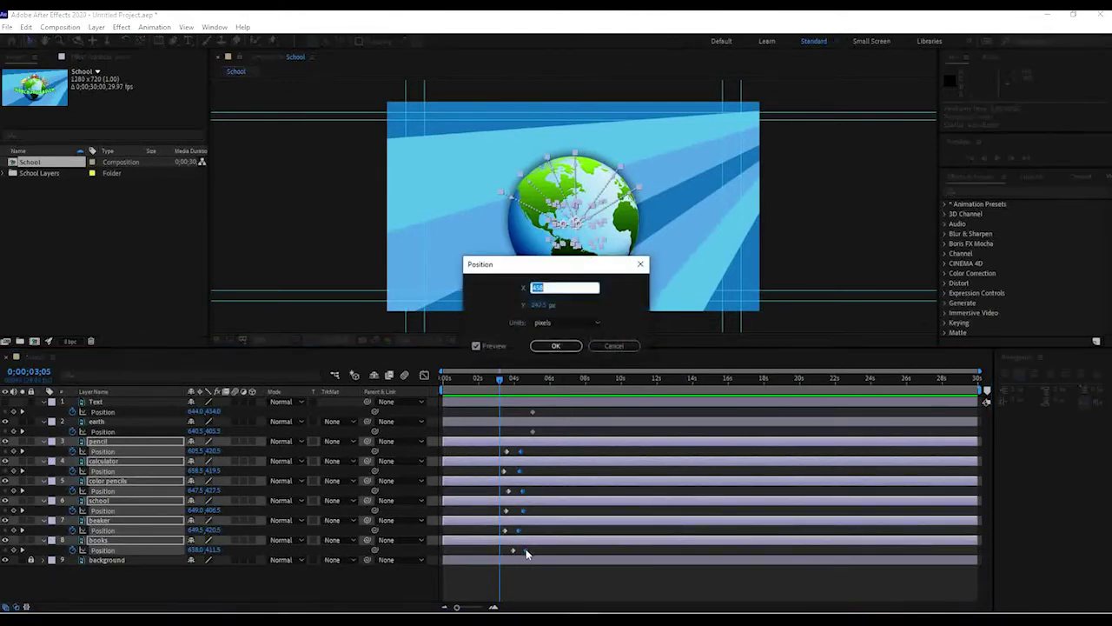
left_click(614, 345)
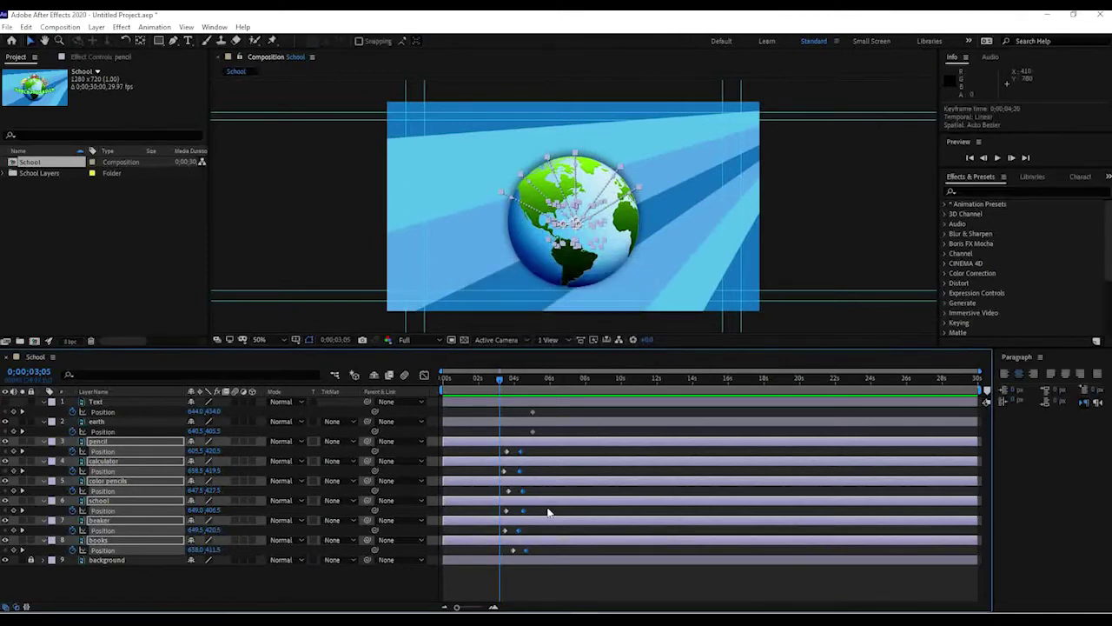
right_click(527, 549)
mouse_move(557, 543)
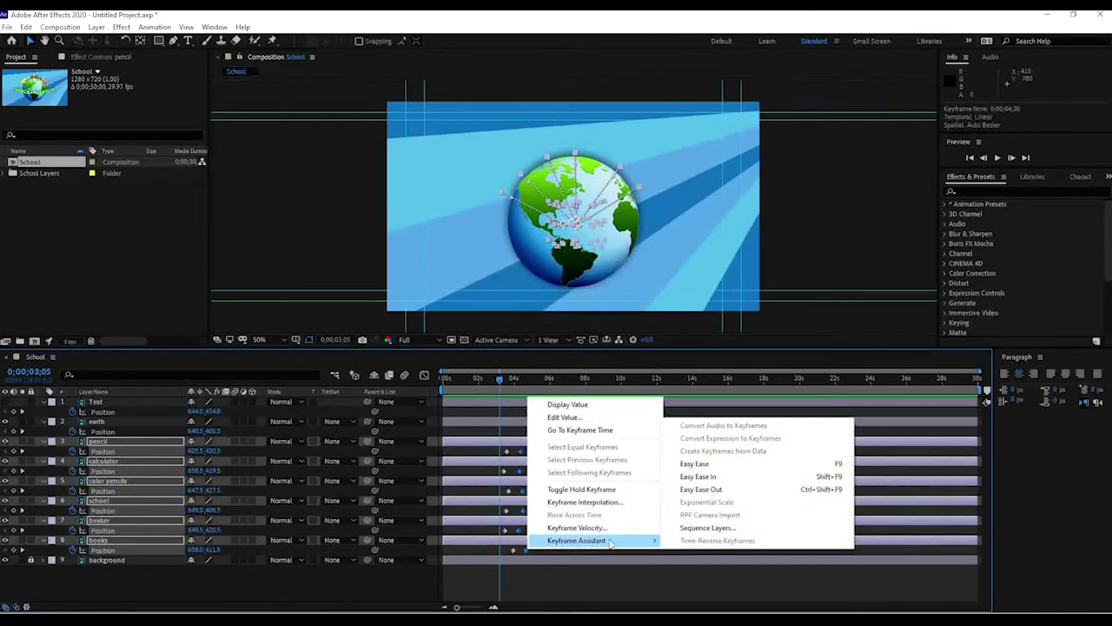
left_click(718, 478)
Preview the eased animation from 0;00;02;13
left_click_drag(500, 380, 489, 380)
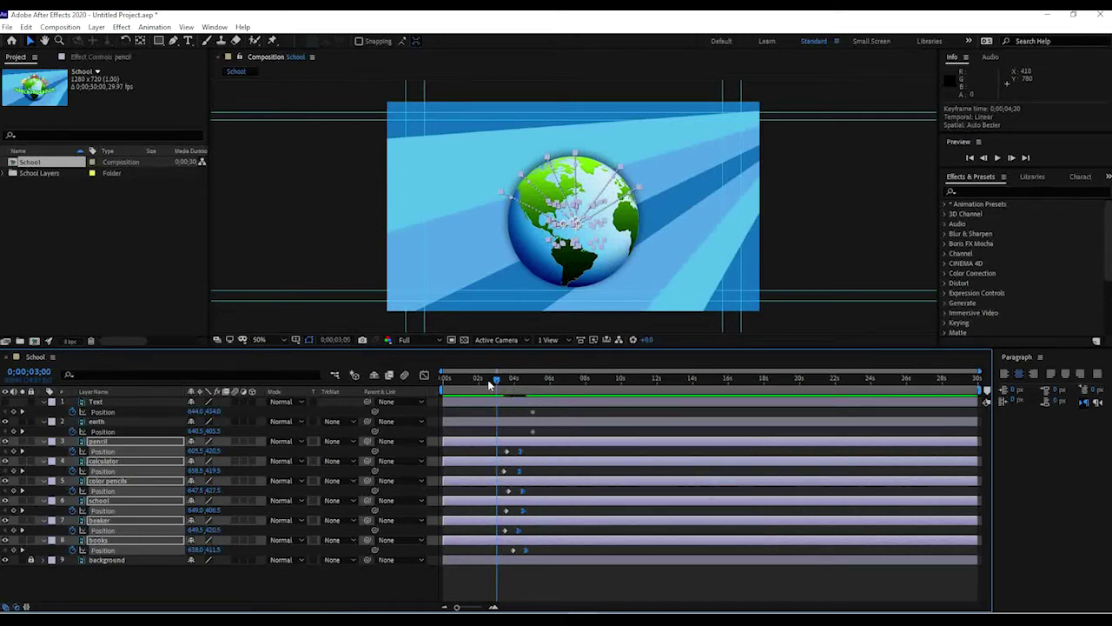
key("space")
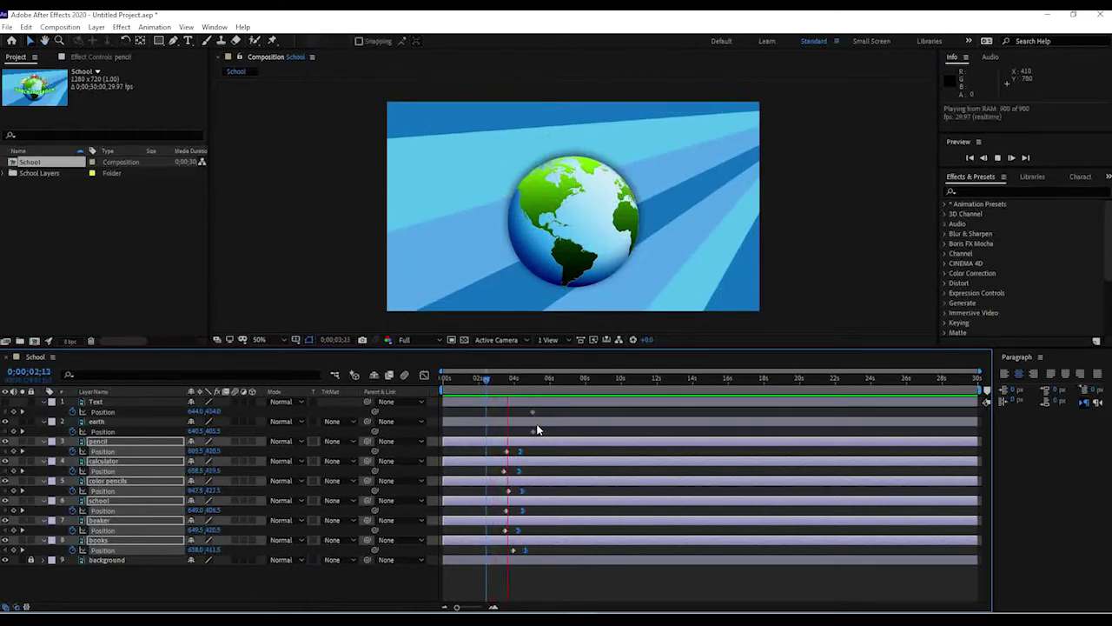
Move the earth layer's Position keyframe earlier to 0;00;03;02 and put the current time at 0;00;02;27
key("space")
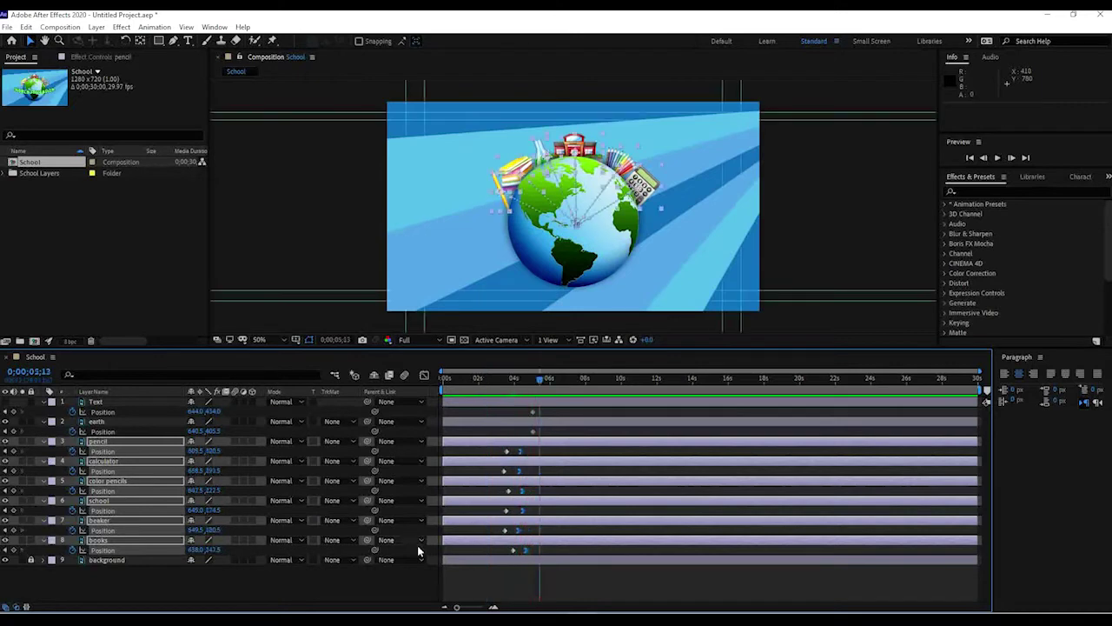
left_click(385, 577)
left_click_drag(536, 386, 483, 376)
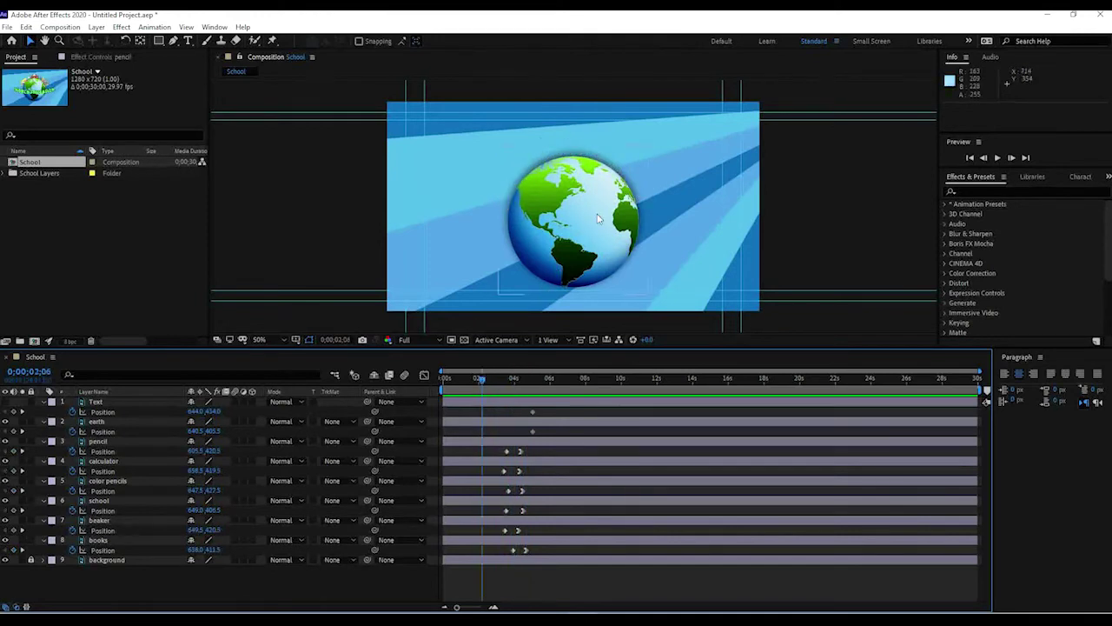
left_click(532, 431)
left_click_drag(520, 436, 498, 437)
mouse_move(484, 379)
left_mouse_down()
mouse_move(542, 388)
mouse_move(479, 383)
mouse_move(494, 388)
left_mouse_up()
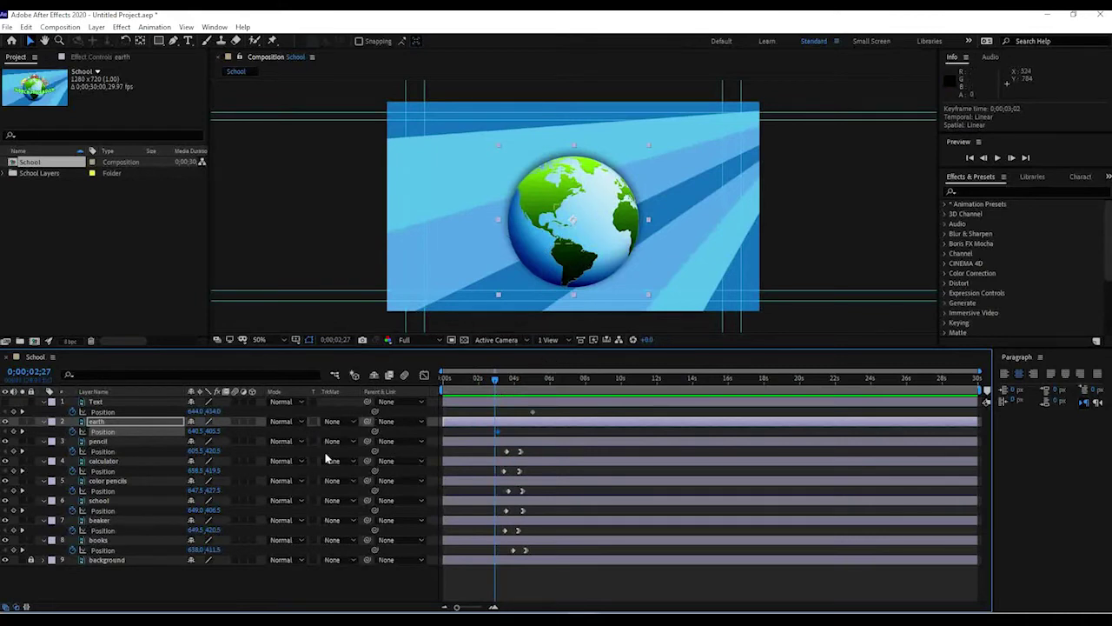
left_click(282, 589)
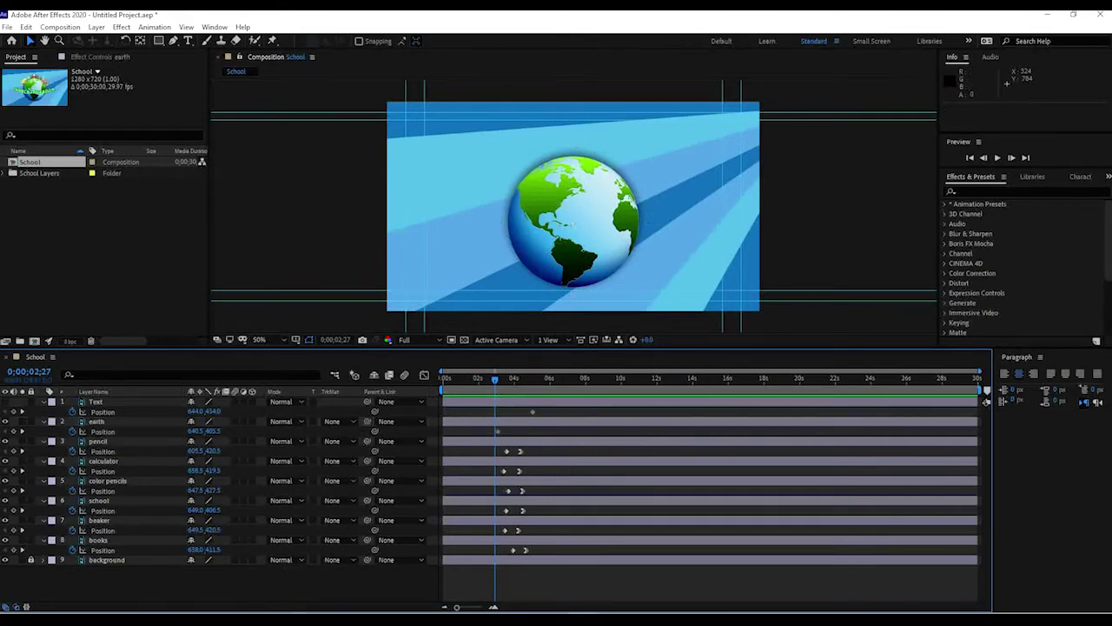
Collapse the keyframed properties of all layers from Text to books, leaving the layers deselected
left_click(126, 401)
left_click(127, 541, "shift")
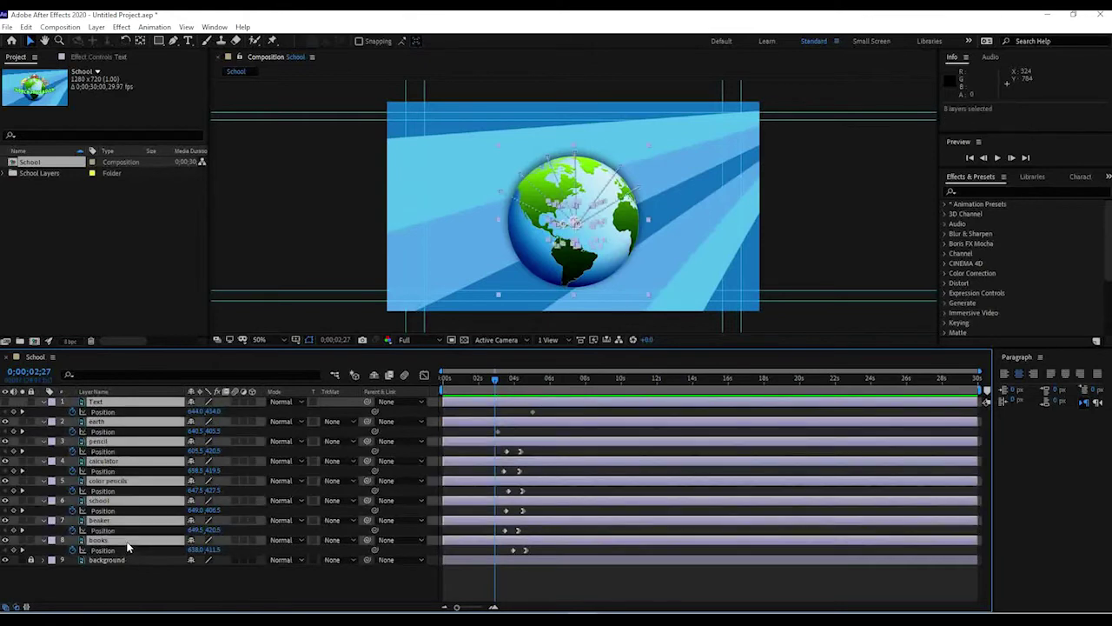
key("u")
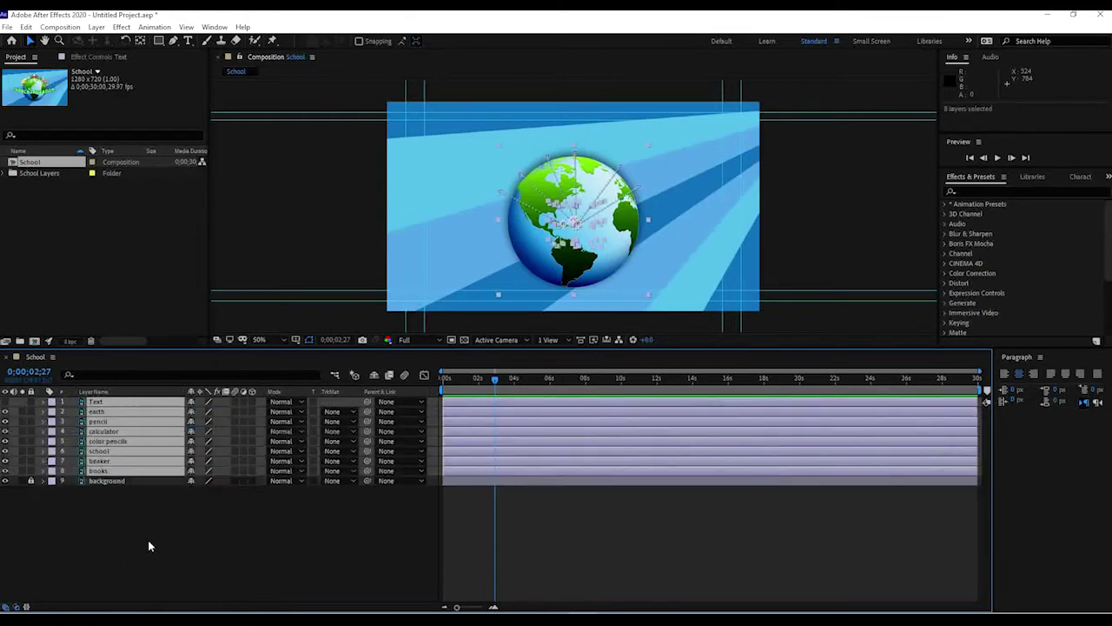
left_click(158, 548)
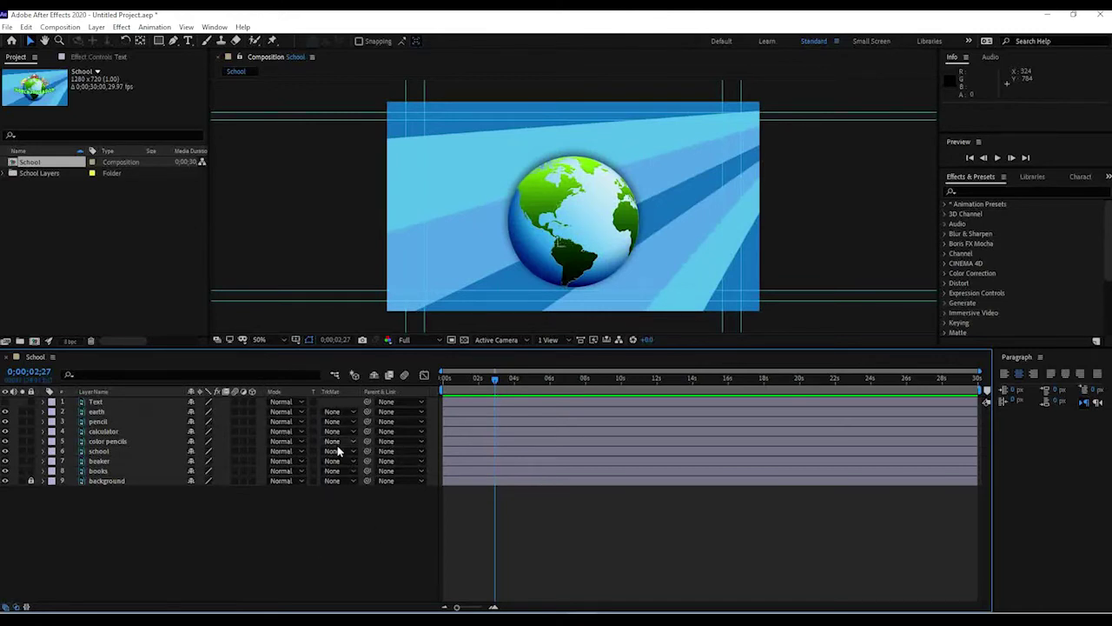
Change the earth layer's label colour to Green
left_click(106, 414)
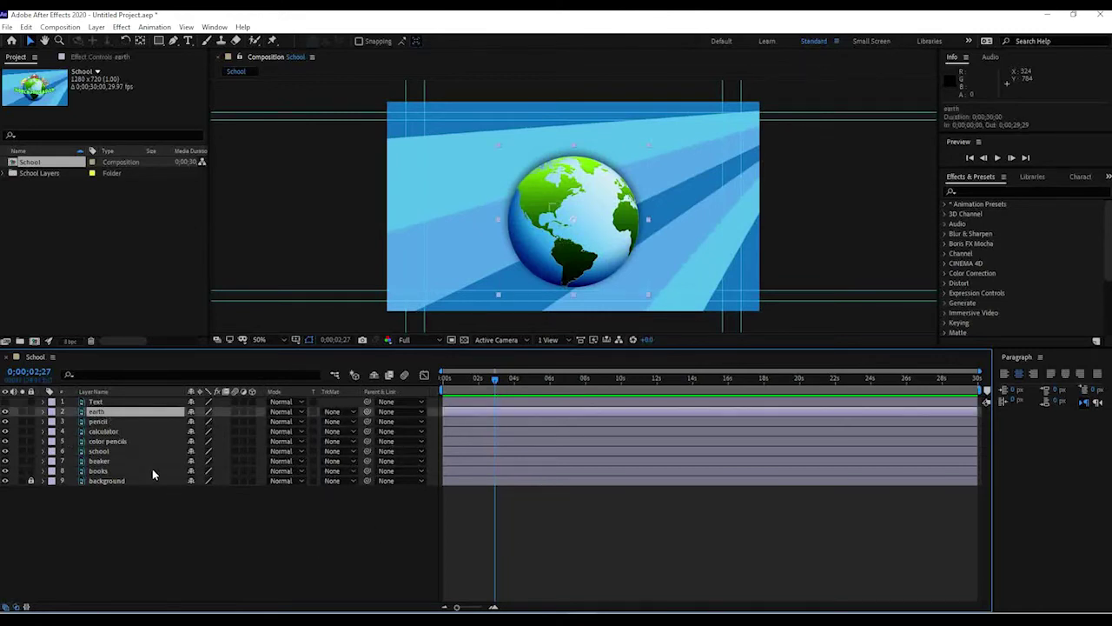
left_click(52, 413)
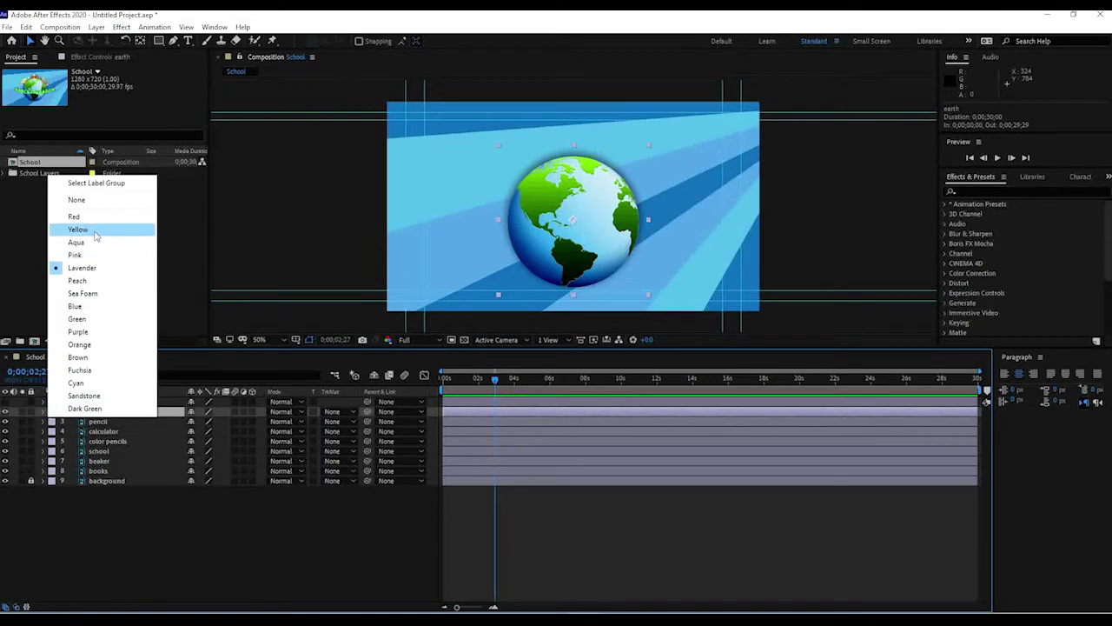
left_click(100, 320)
left_click(200, 530)
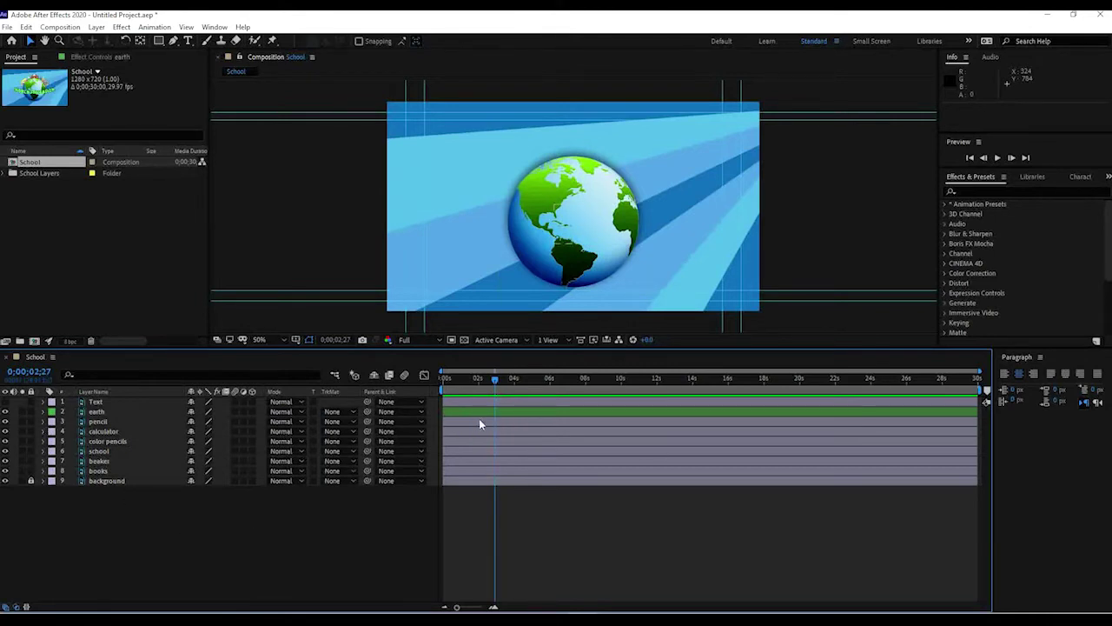
Unlock the background layer, change its label colour to Red, and lock it again
right_click(101, 488)
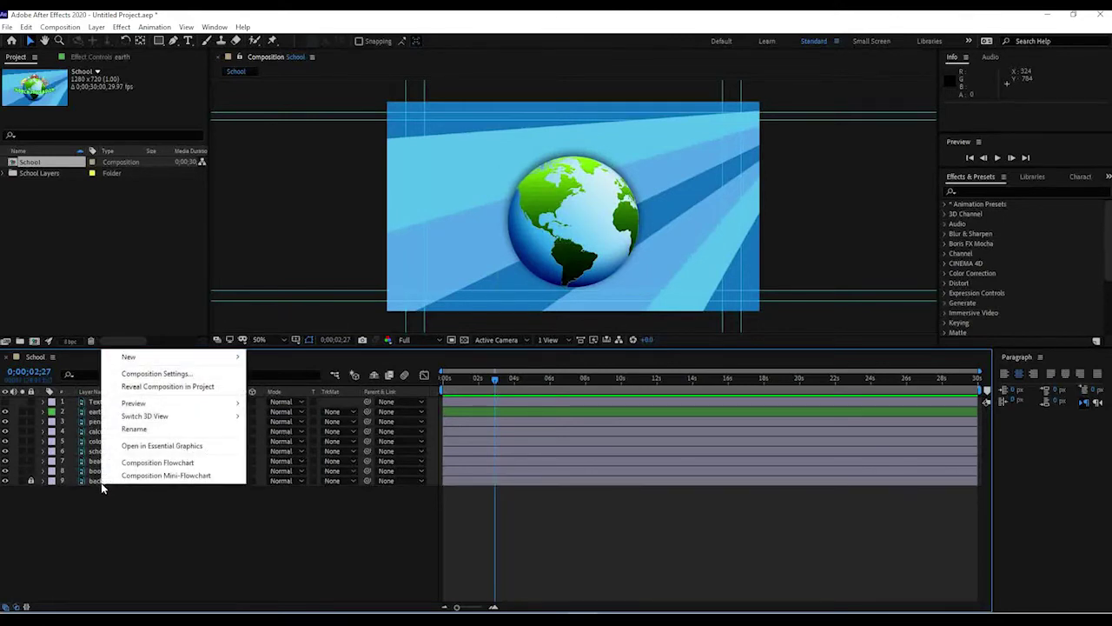
left_click(53, 489)
left_click(30, 481)
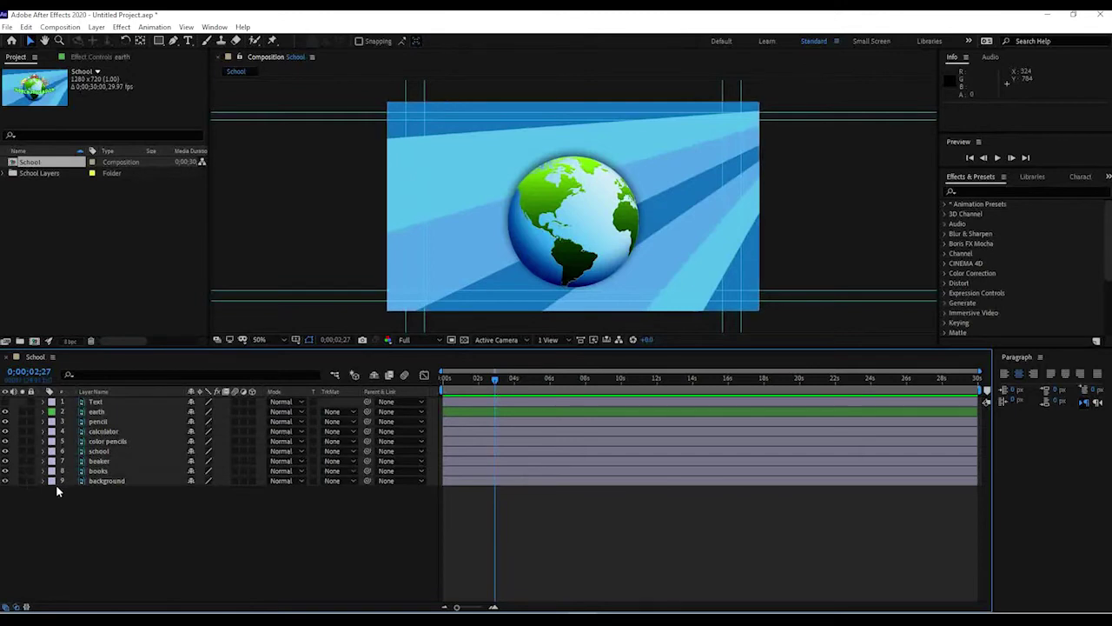
left_click(52, 481)
left_click(94, 287)
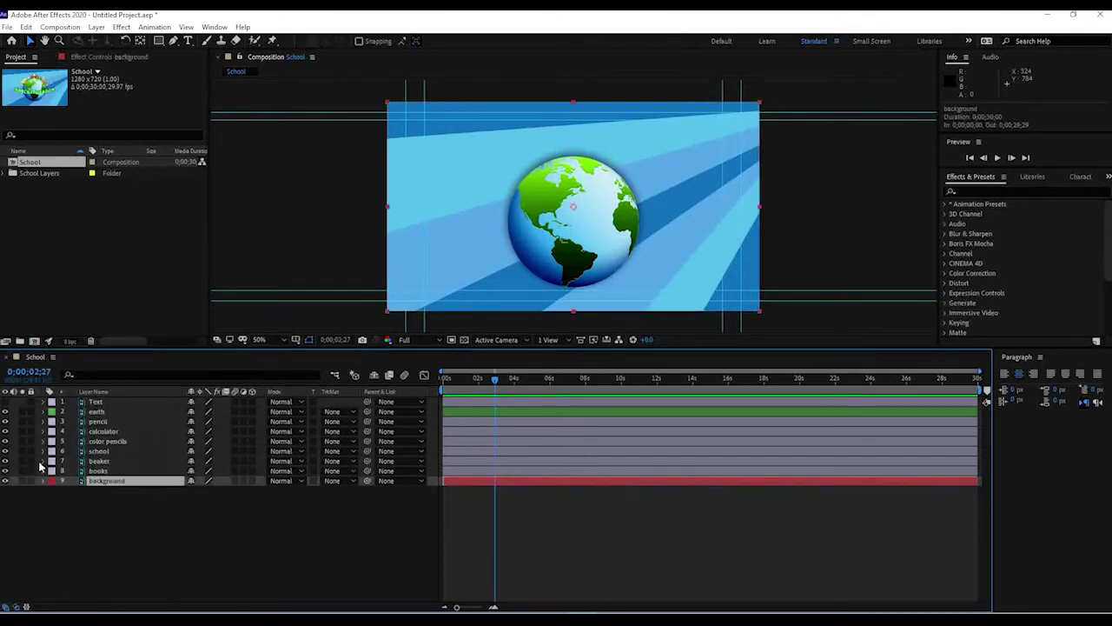
left_click(31, 480)
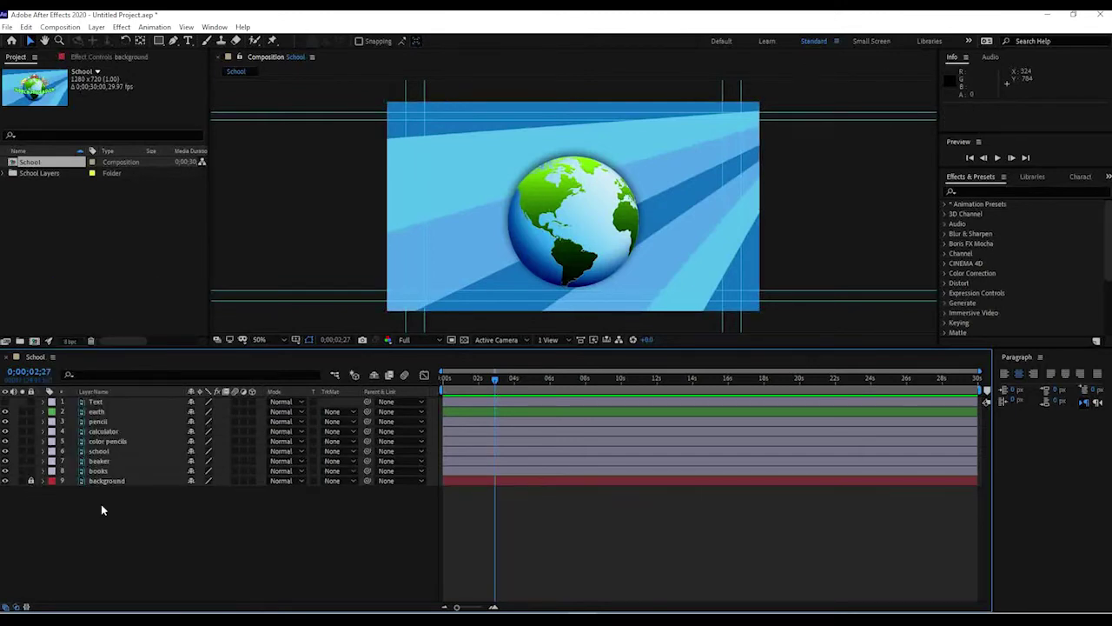
left_click(98, 412)
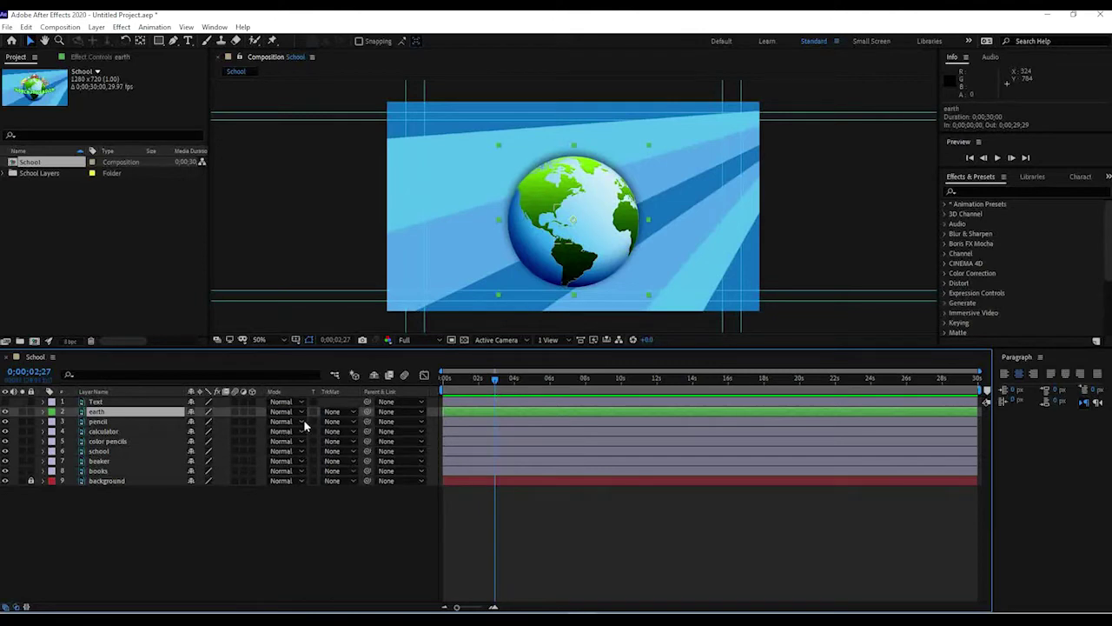
left_click(116, 421)
left_click(119, 412)
left_click(122, 431)
left_click(119, 411)
left_click(124, 422)
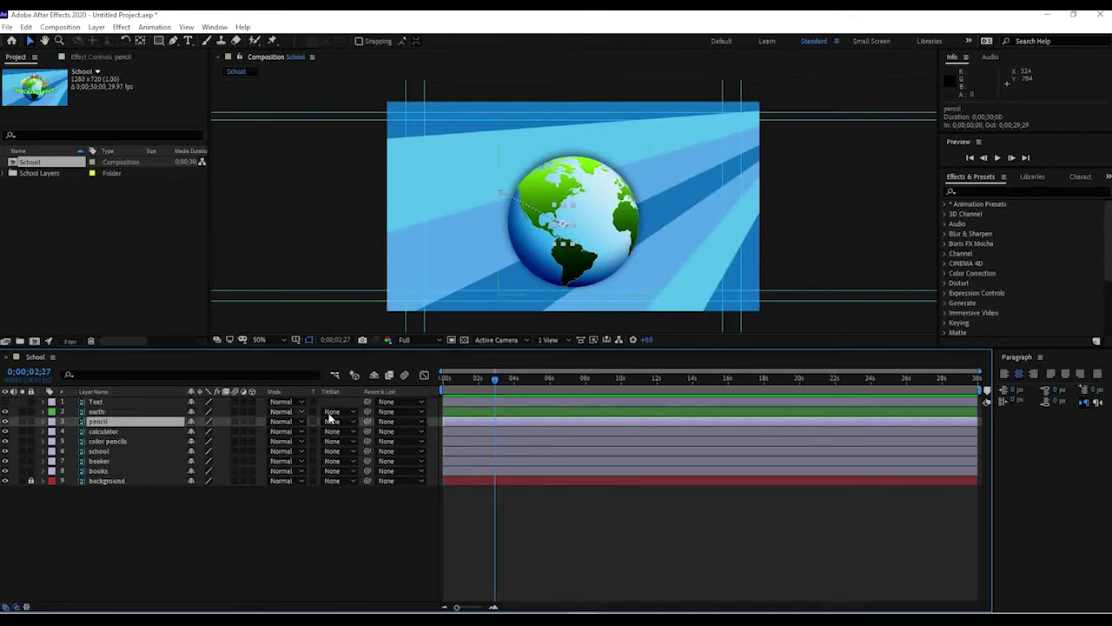
left_click(128, 413)
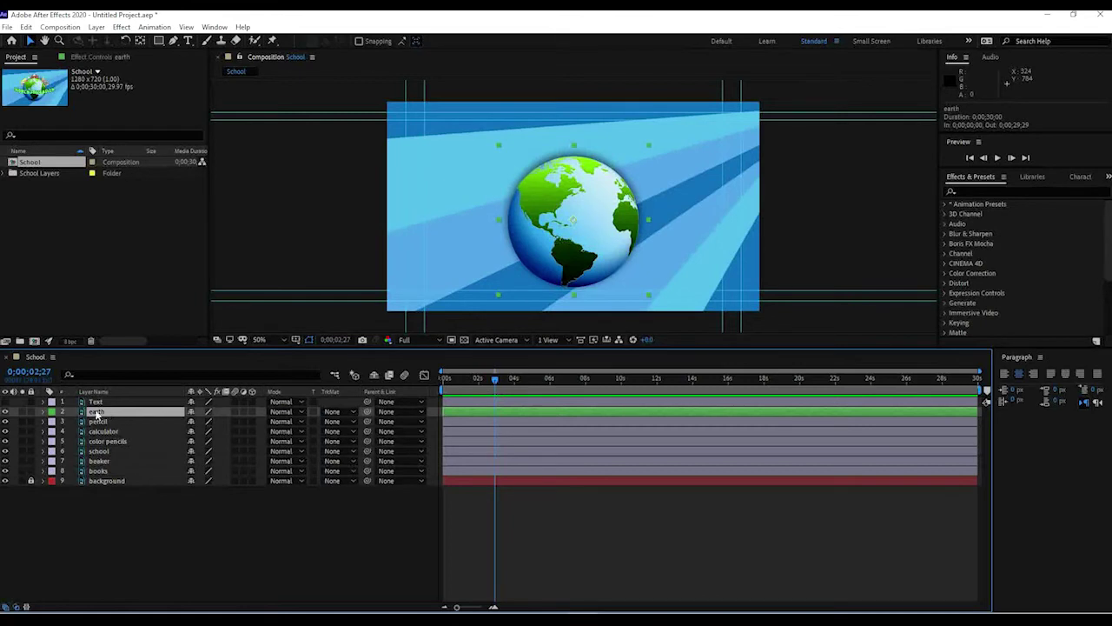
left_click(205, 526)
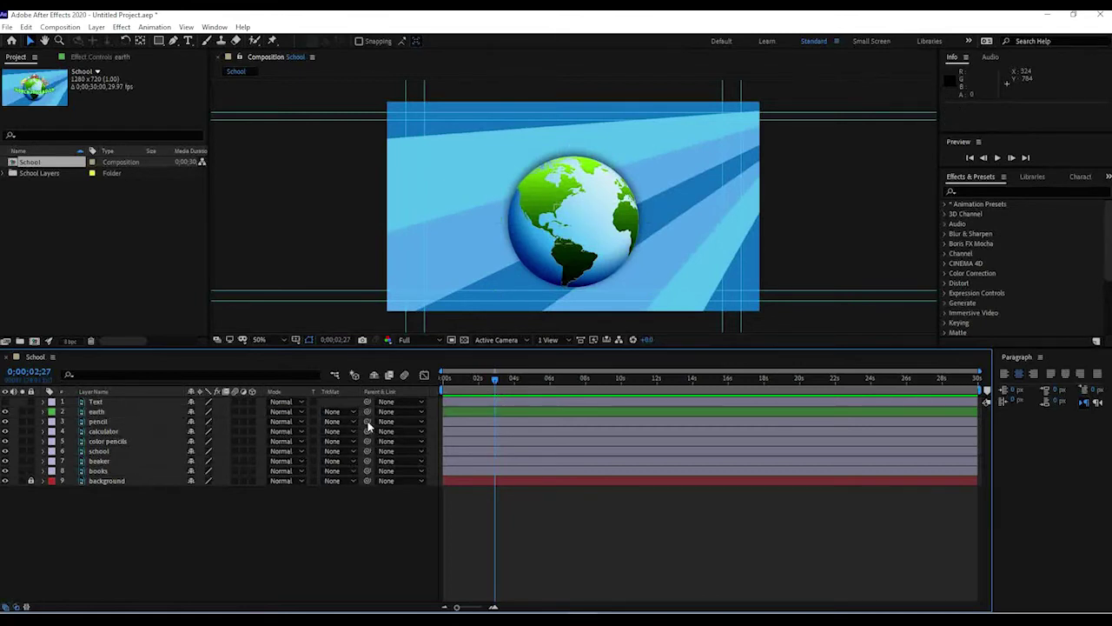
Parent the pencil, calculator, color pencils, school, beaker and books layers to the earth layer
mouse_move(367, 422)
left_mouse_down()
mouse_move(161, 440)
mouse_move(112, 412)
left_mouse_up()
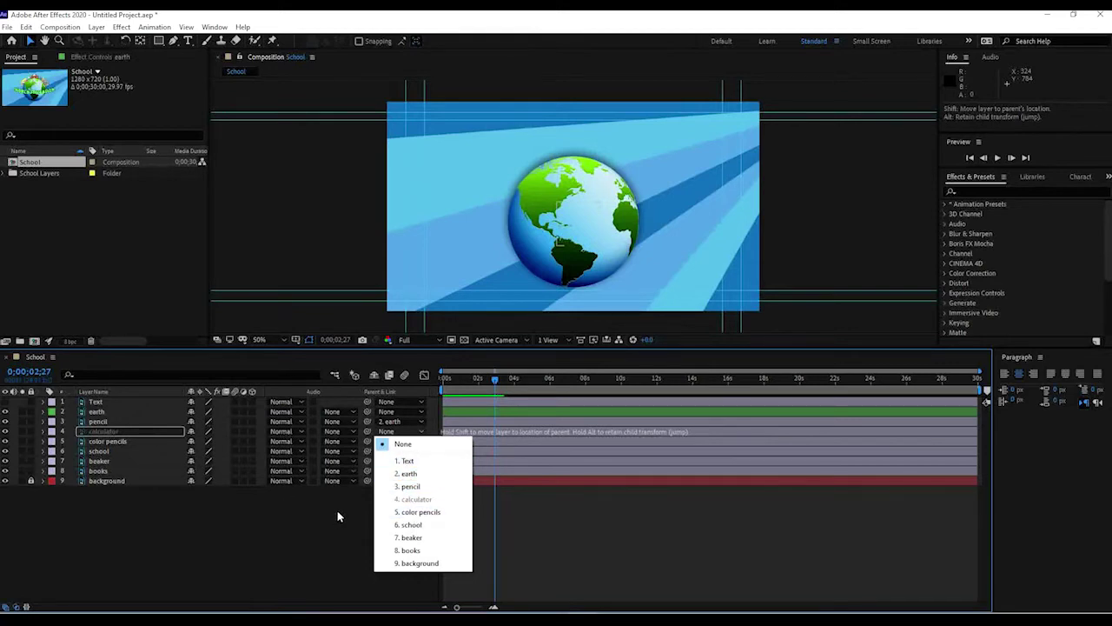
left_click(409, 476)
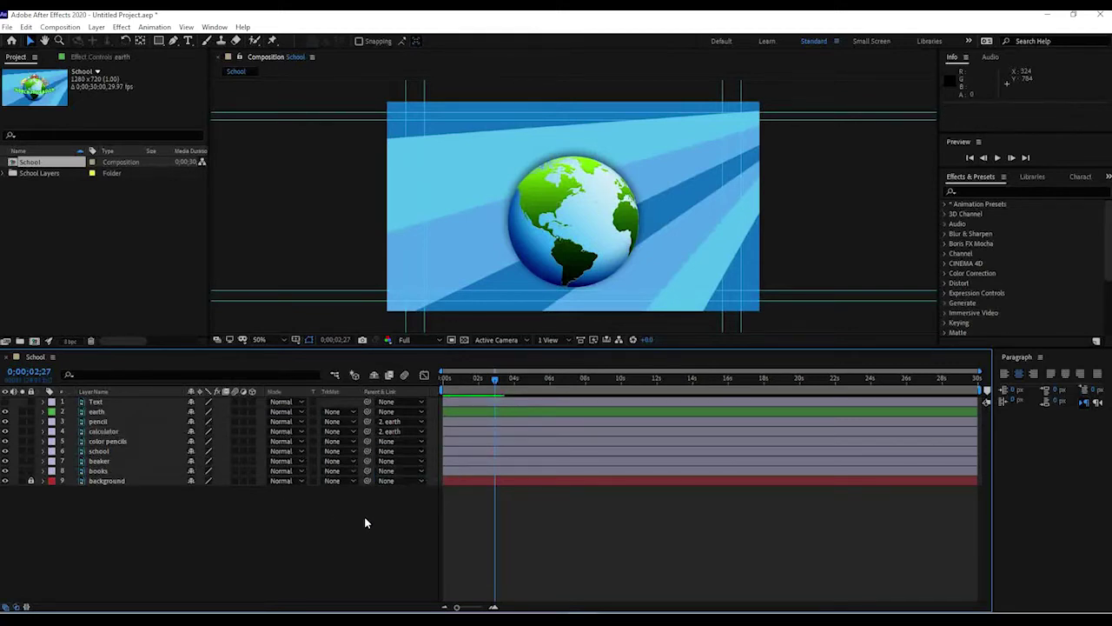
left_click_drag(369, 442, 103, 414)
left_click(414, 455)
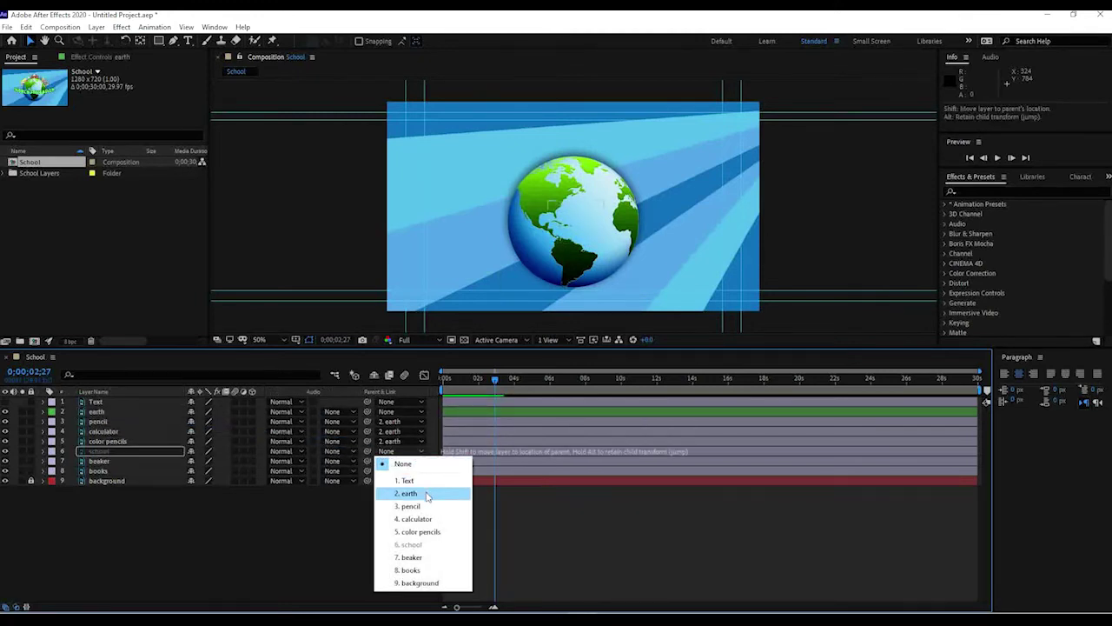
left_click(417, 494)
left_click(421, 461)
left_click(409, 504)
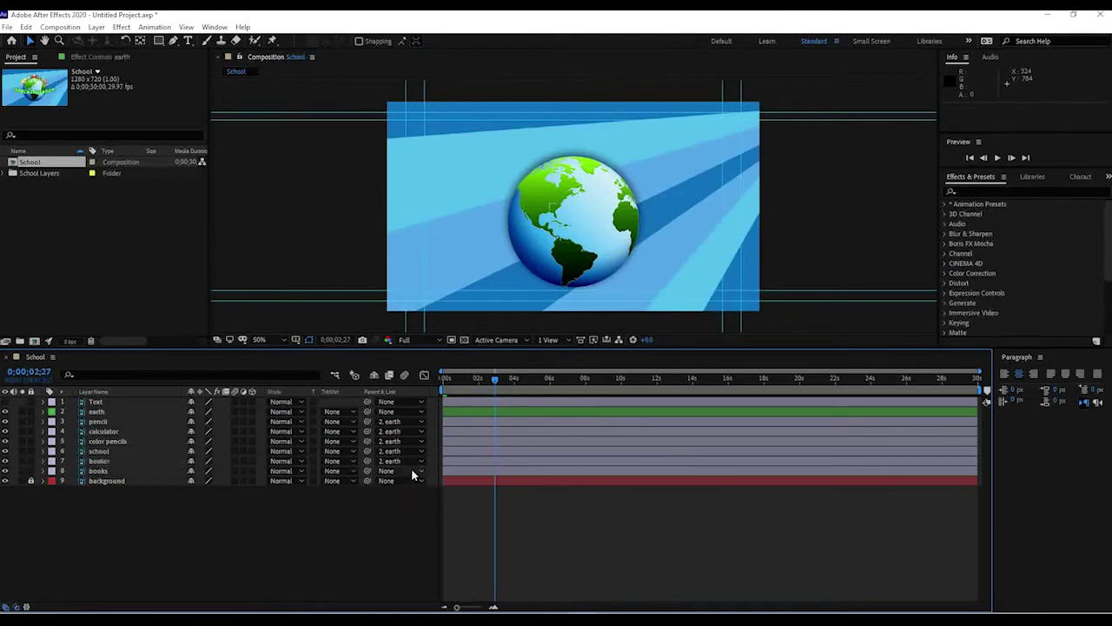
left_click(412, 471)
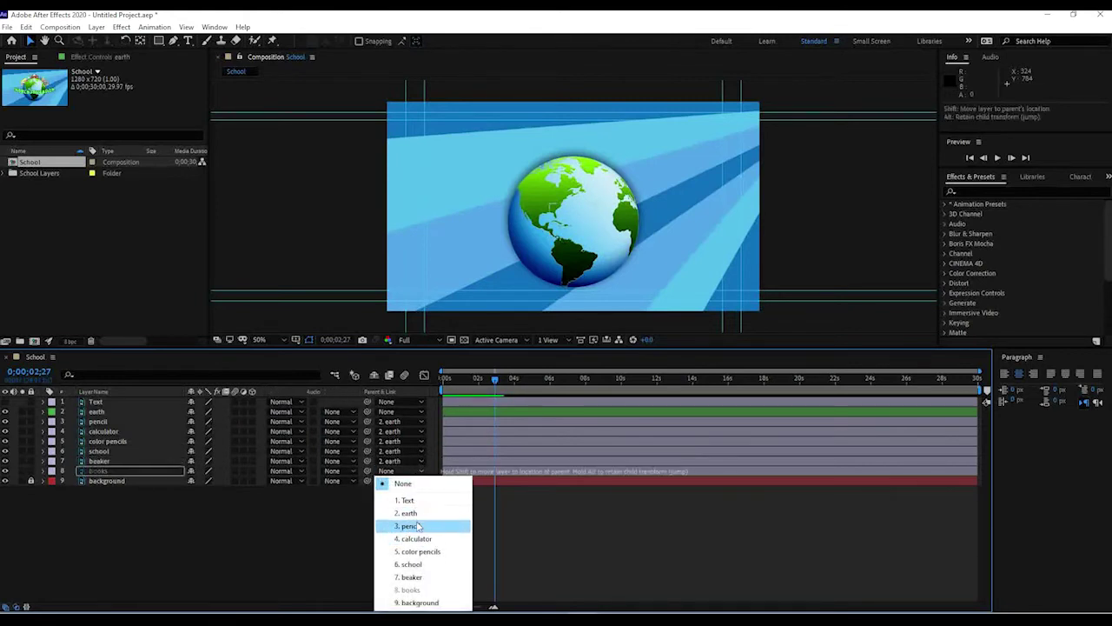
left_click(408, 513)
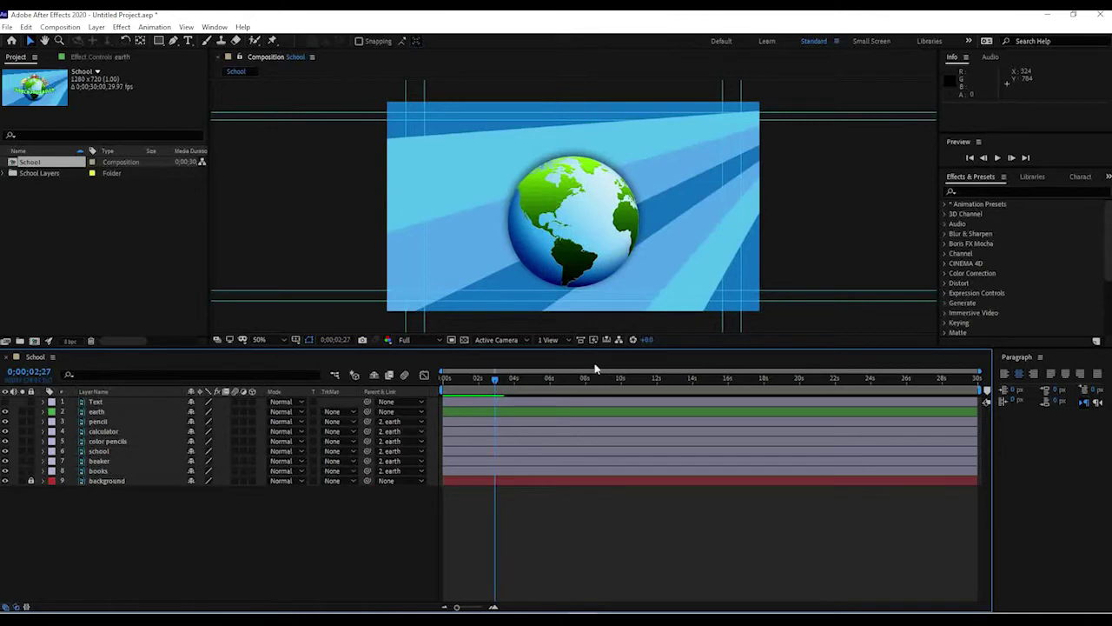
Add an earth Position keyframe at 0;00;02;00 with the globe moved straight down below the frame, at 640.5, 969.5
left_click(459, 412)
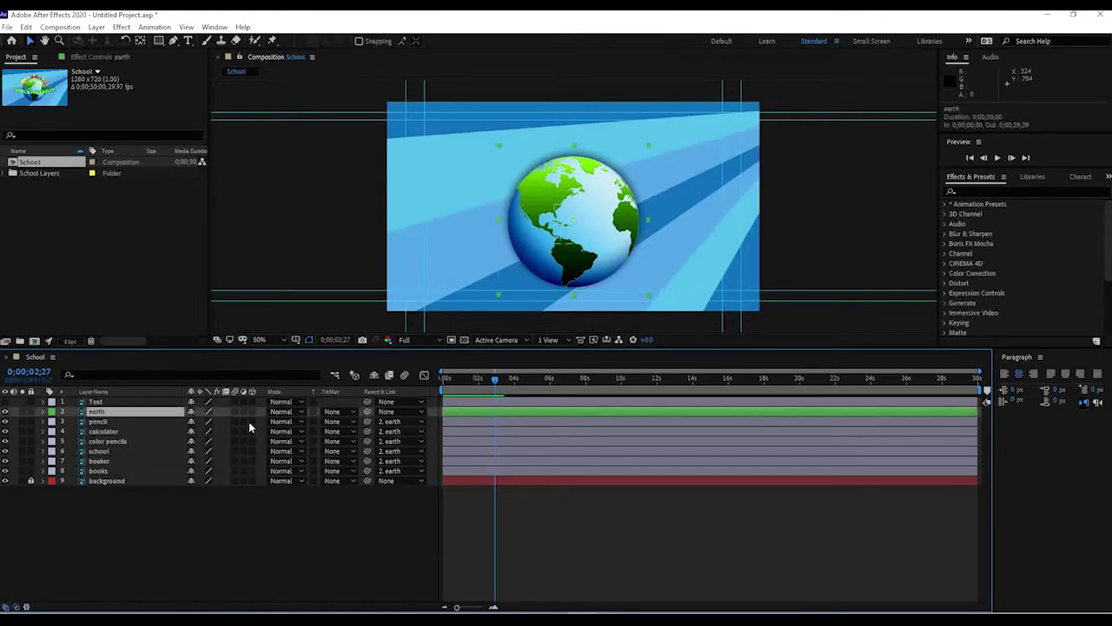
key("p")
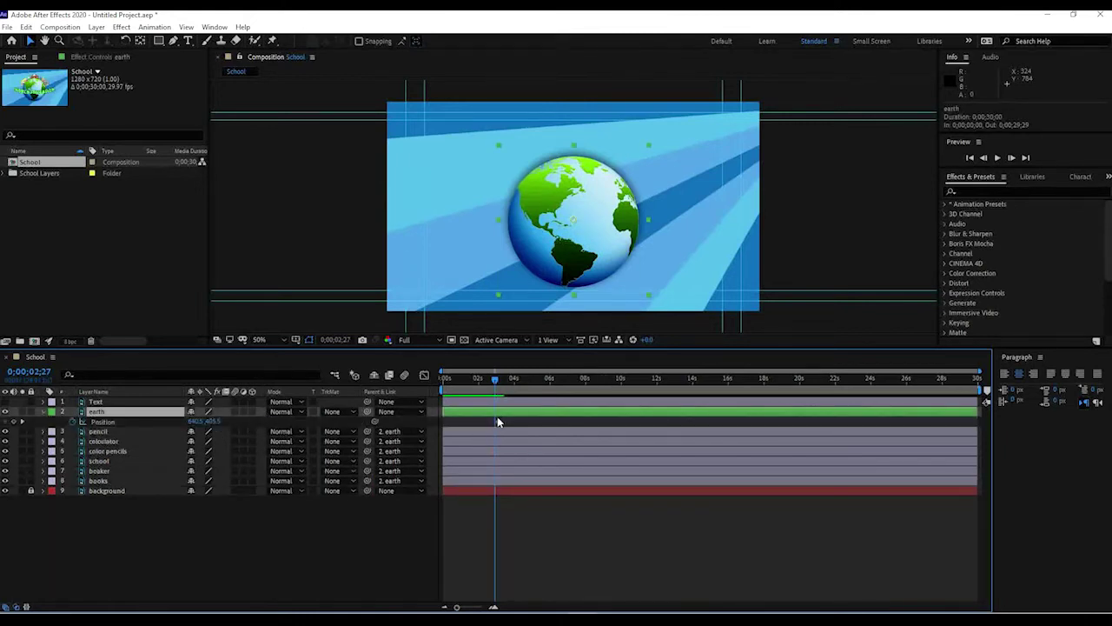
left_click_drag(499, 380, 478, 379)
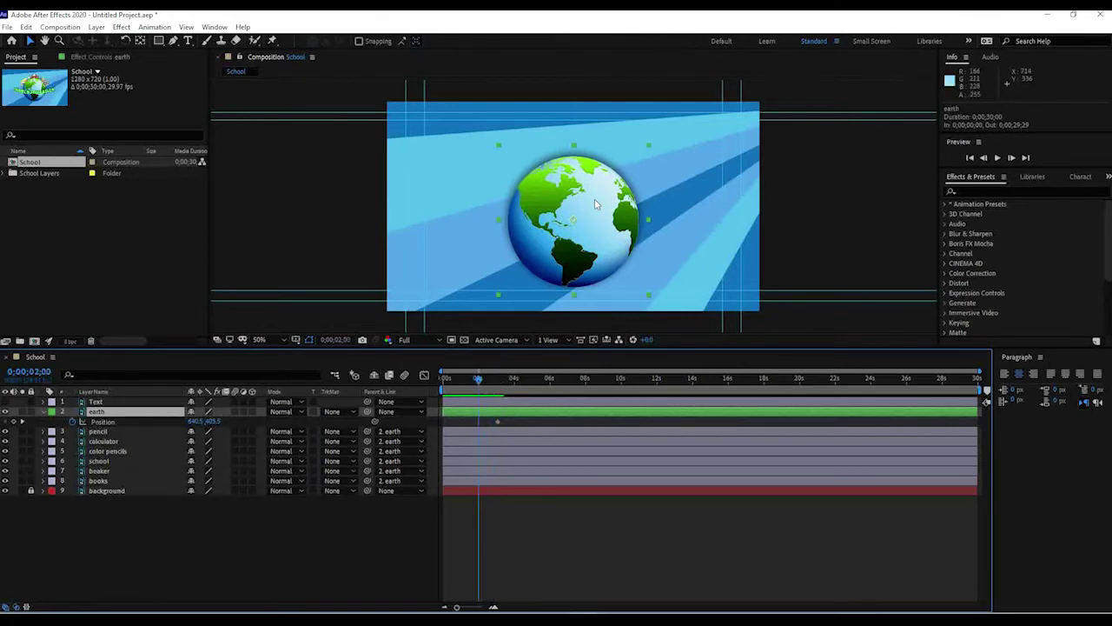
left_click_drag(596, 204, 601, 366)
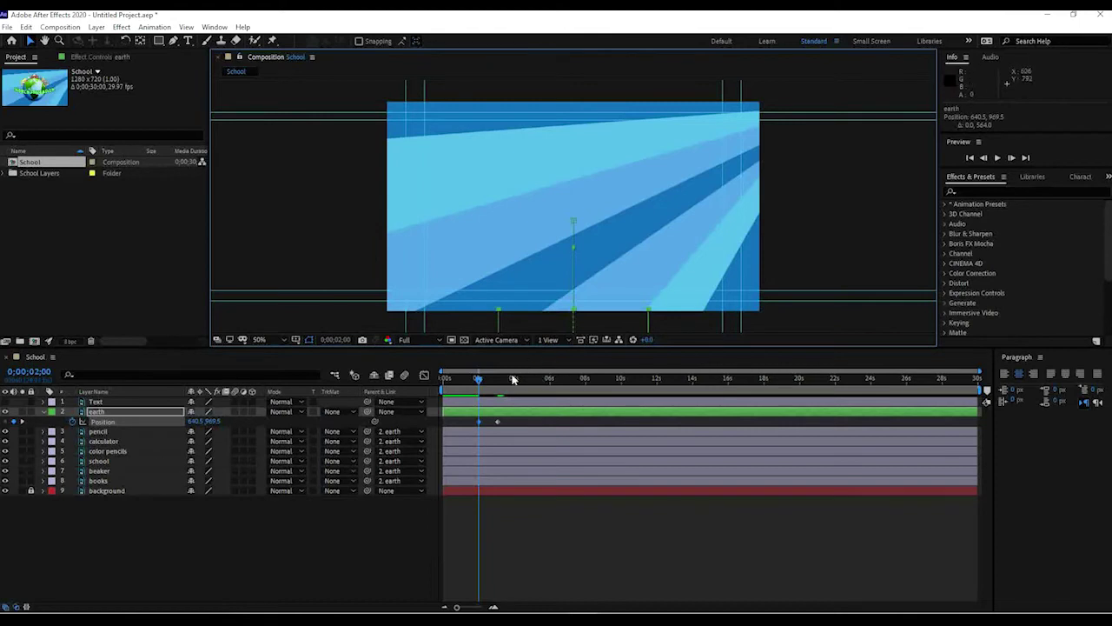
mouse_move(481, 383)
left_mouse_down()
mouse_move(463, 373)
mouse_move(548, 385)
mouse_move(466, 385)
mouse_move(531, 395)
mouse_move(479, 398)
left_mouse_up()
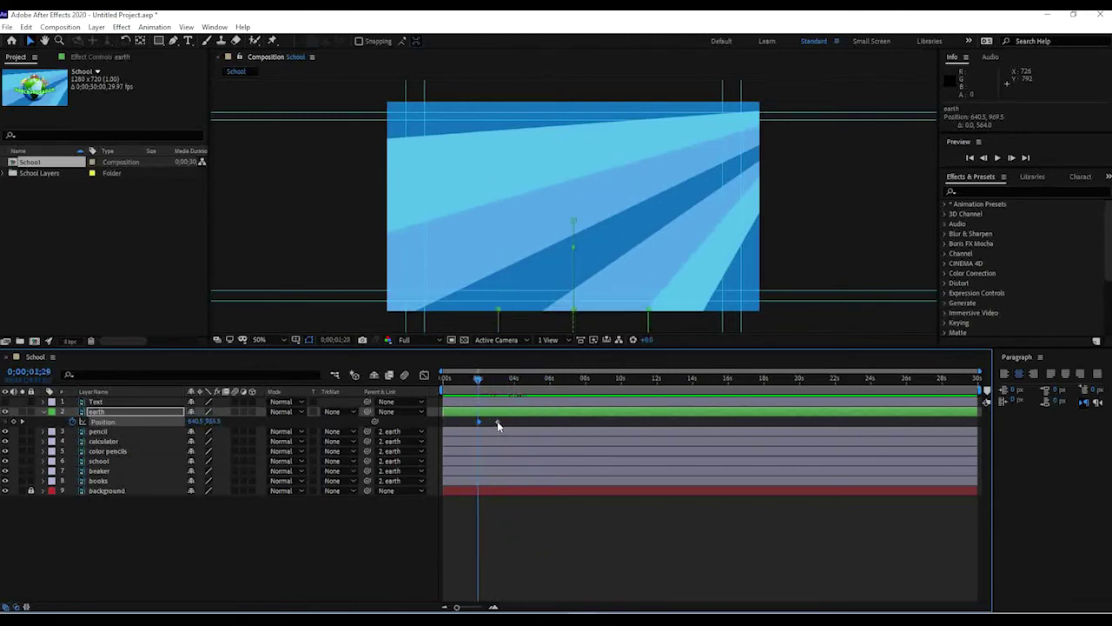
Apply Easy Ease In to the earth layer's ending Position keyframe
right_click(497, 422)
mouse_move(589, 566)
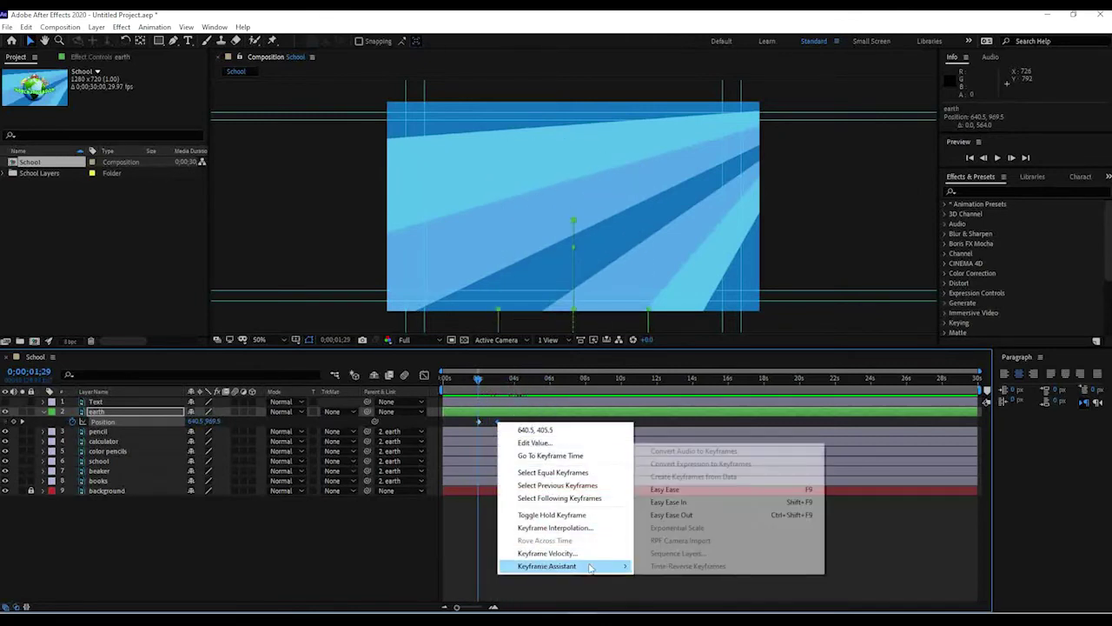
left_click(684, 504)
Preview the earth's rise into the frame from 0;00;01;10 and again from 0;00;01;02
left_click_drag(484, 397, 467, 388)
key("space")
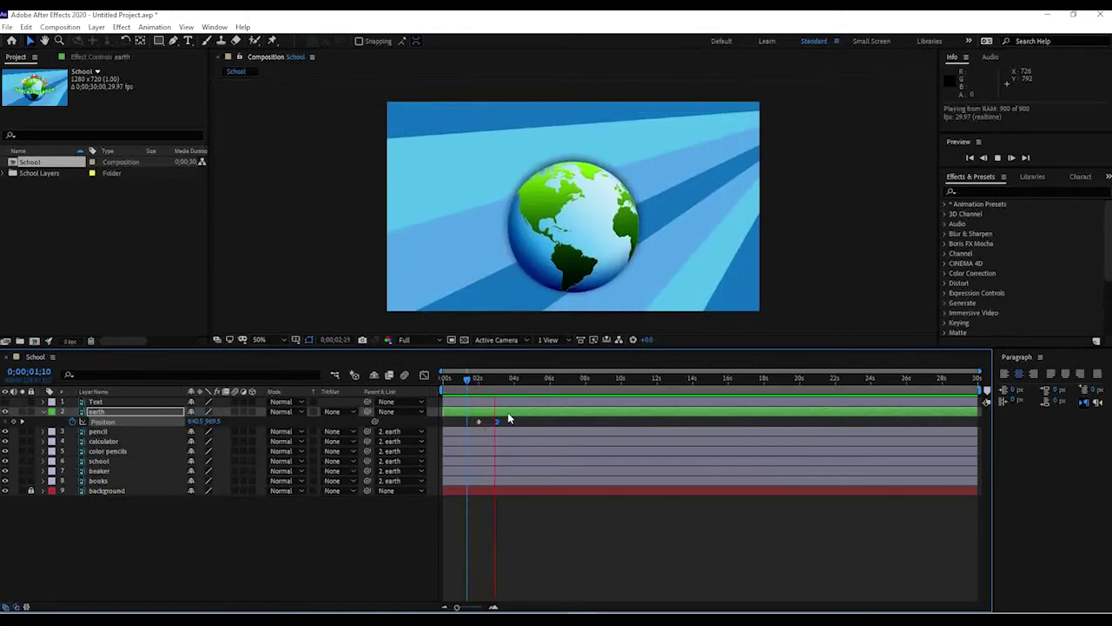
key("space")
left_click(462, 380)
key("space")
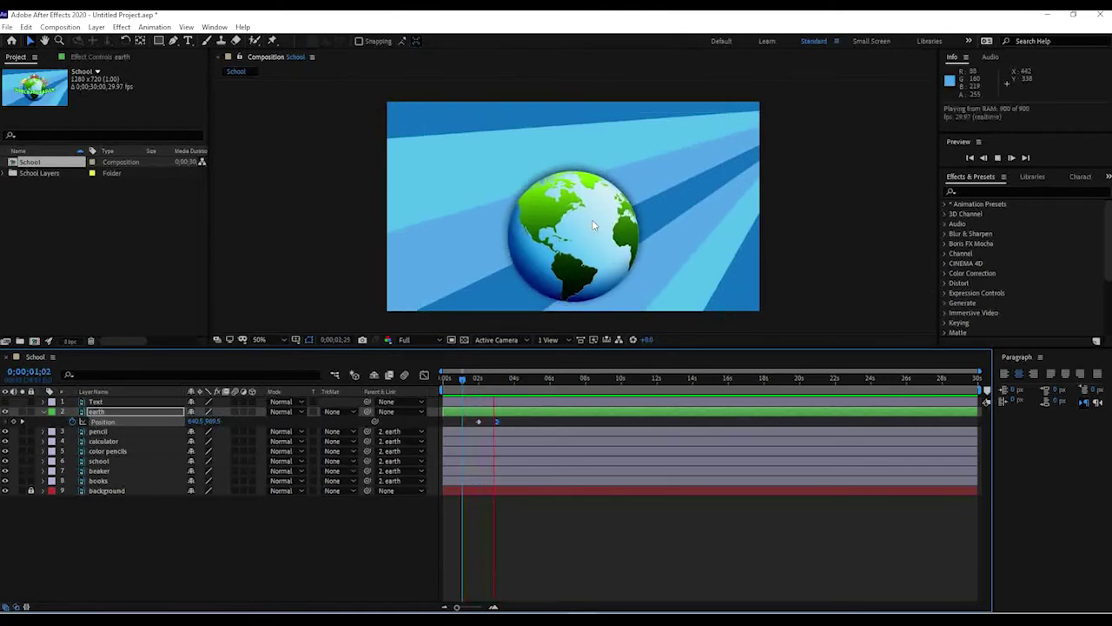
key("space")
Enlarge the composition view and preview the earth and school objects animation from 0;00;01;00 and again from 0;00;01;13
left_click_drag(574, 350, 574, 405)
left_click(488, 434)
left_click_drag(478, 434, 445, 435)
key("space")
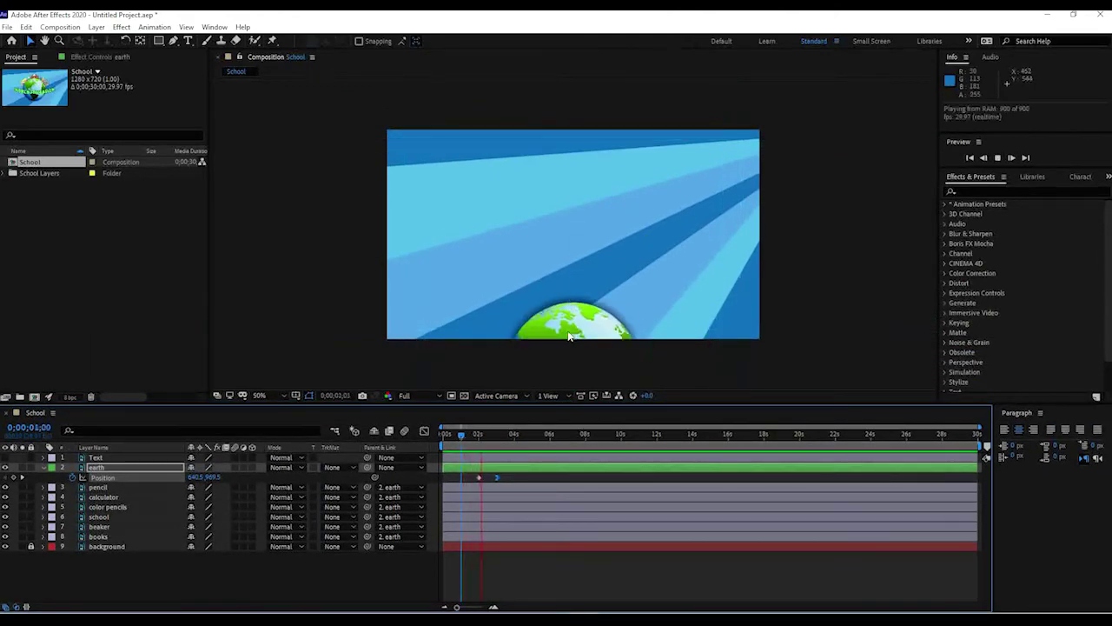
key("space")
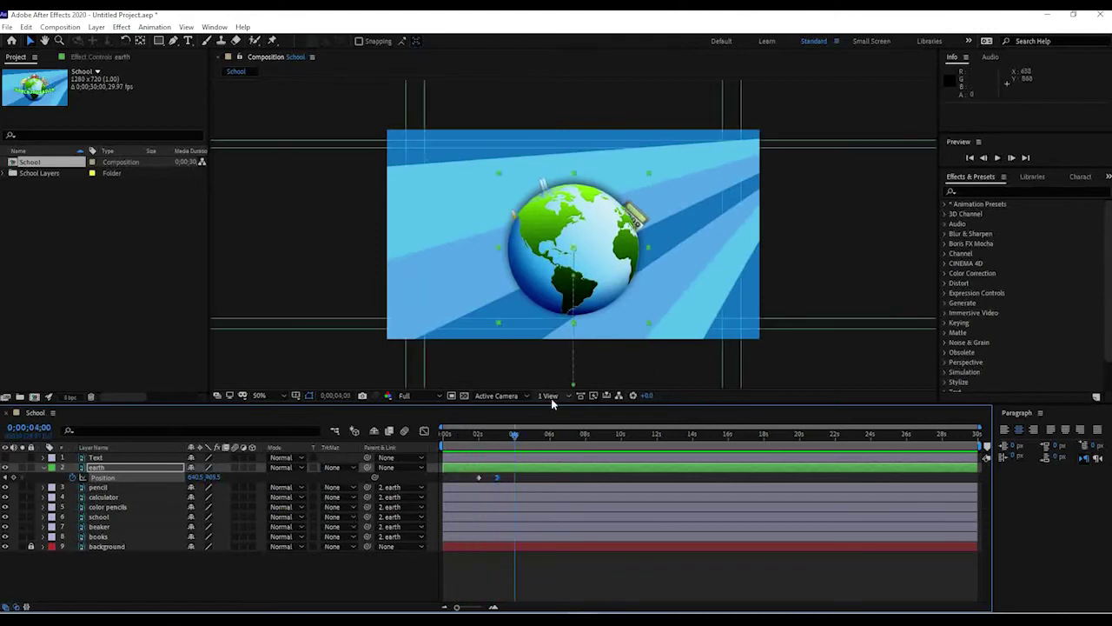
left_click_drag(509, 438, 448, 436)
key("space")
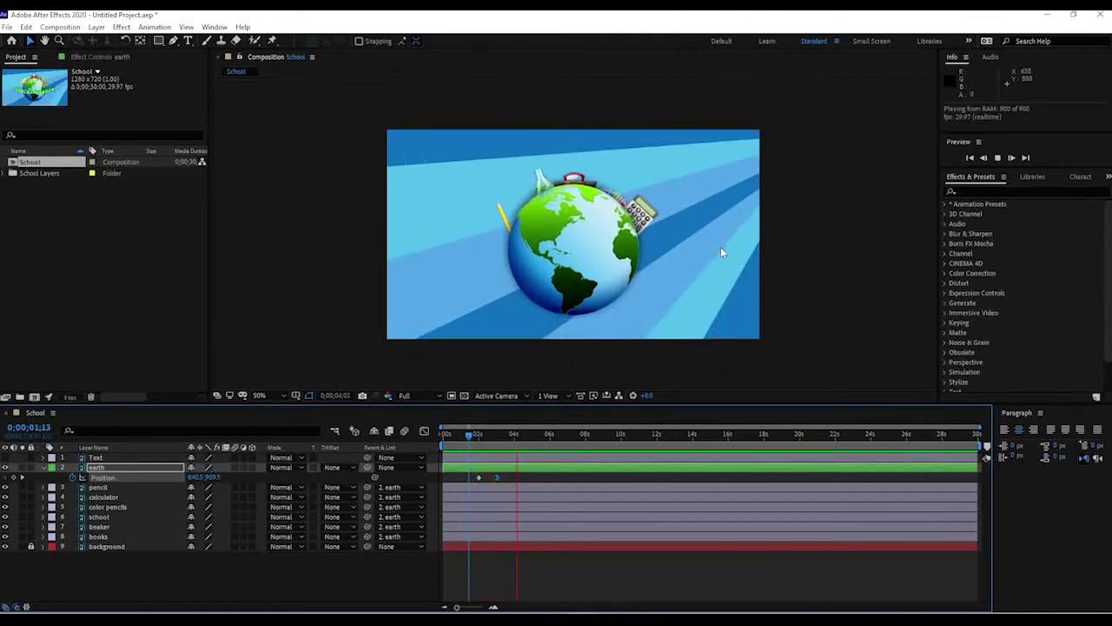
Preview the earth and school objects animation from 0;00;01;07
key("space")
left_click_drag(521, 437, 468, 447)
key("space")
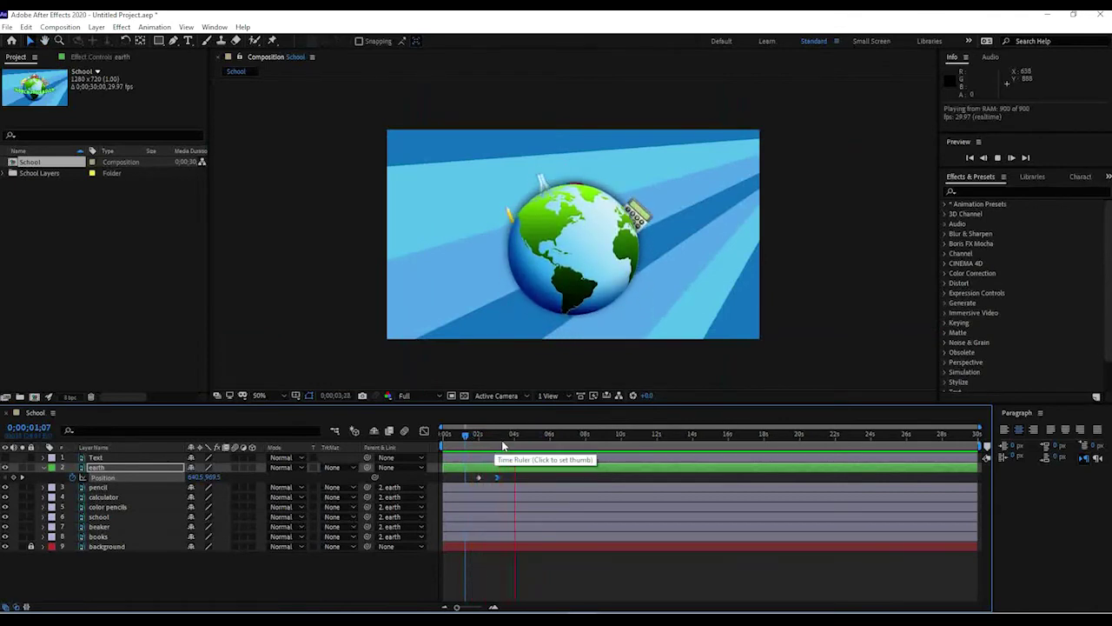
key("space")
Shorten the earth's rise by moving its starting Position keyframe to 0;00;02;10, and preview it from 0;00;01;26
mouse_move(487, 480)
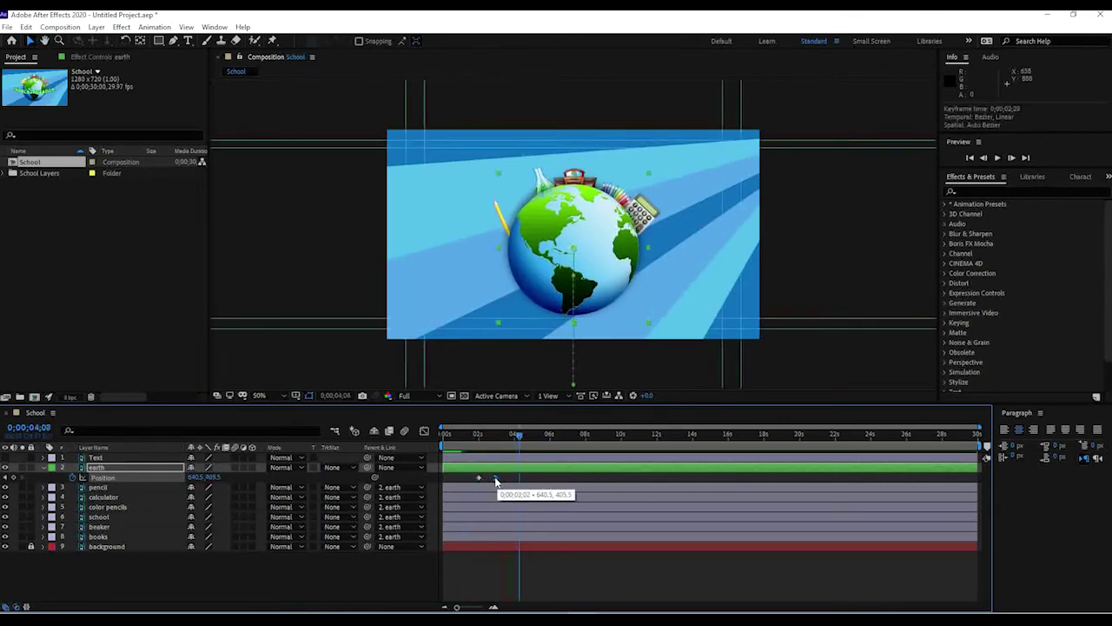
left_click(477, 437)
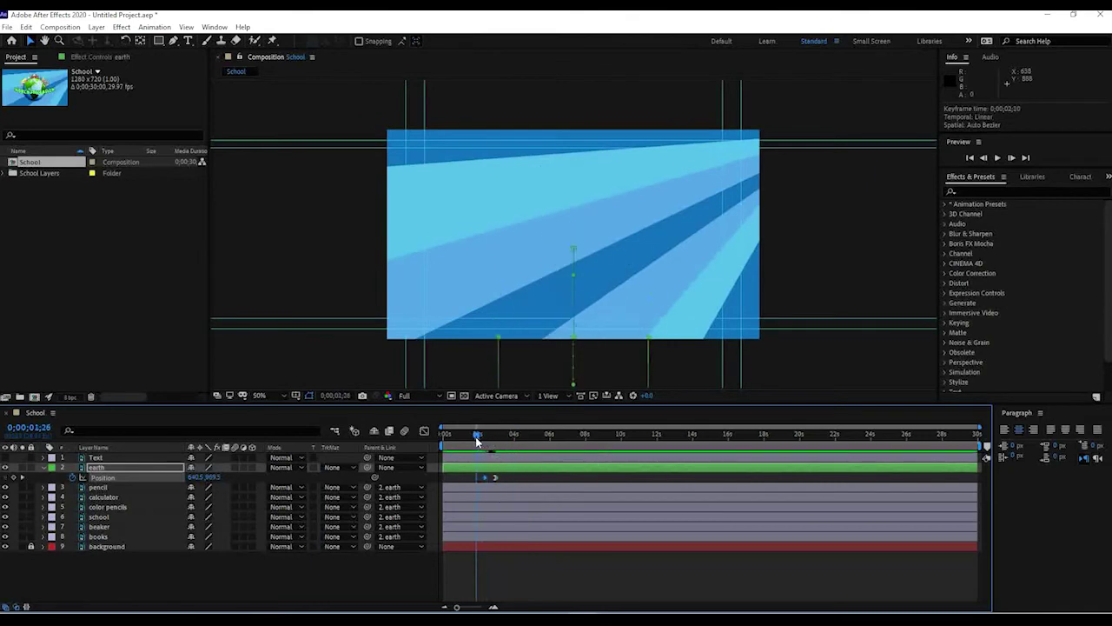
key("space")
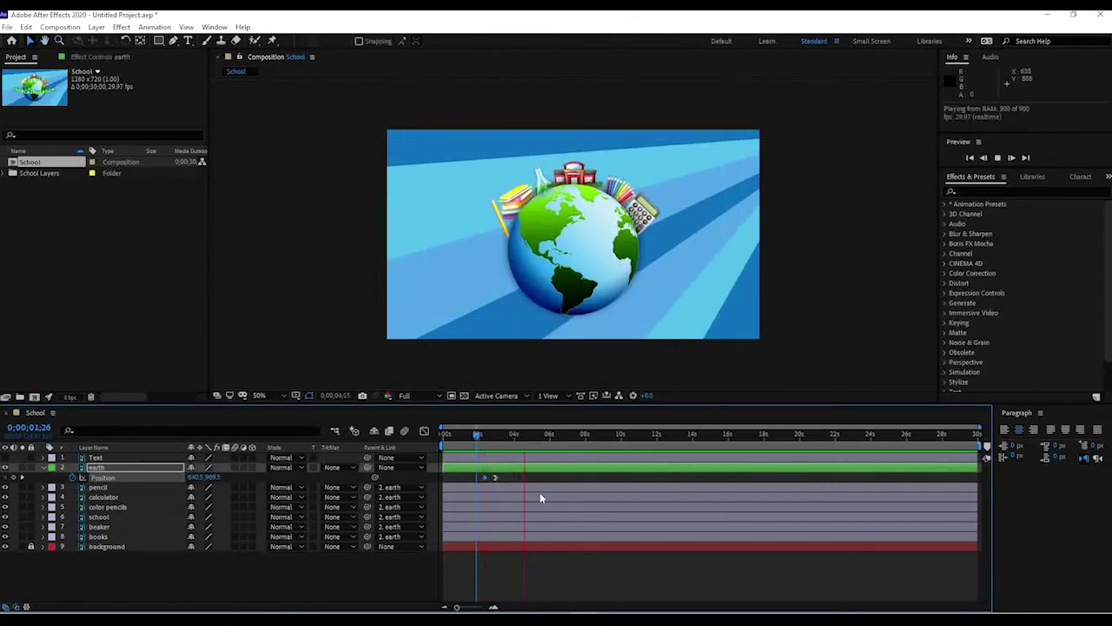
key("space")
Fine-tune the earth's starting Position keyframe to 0;00;02;11 and preview the rise from 0;00;01;19
key("space")
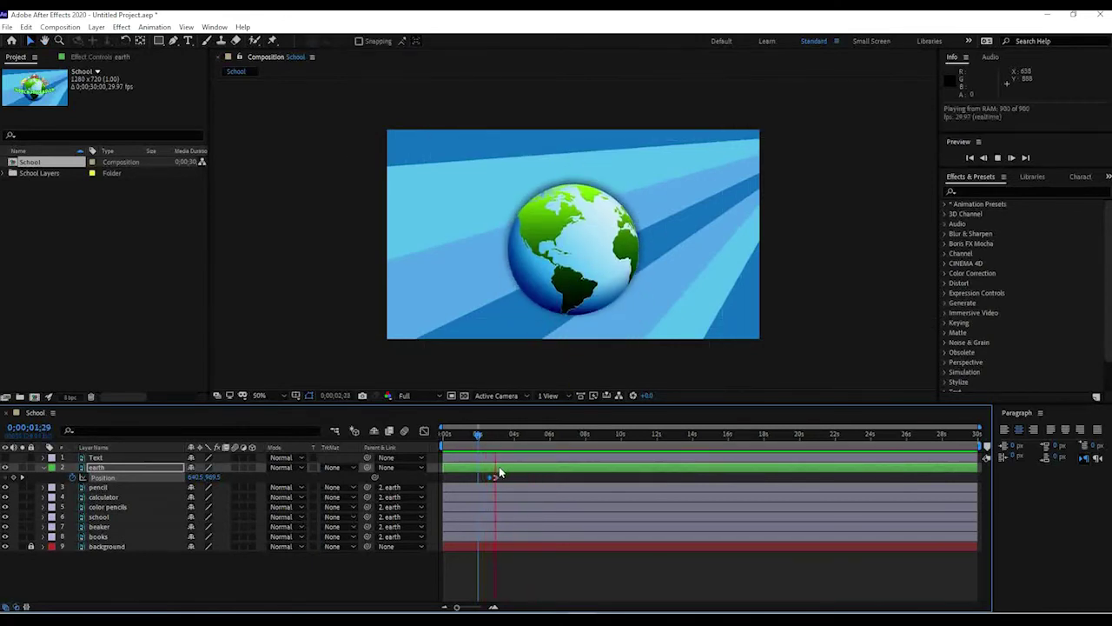
key("space")
left_click(490, 477)
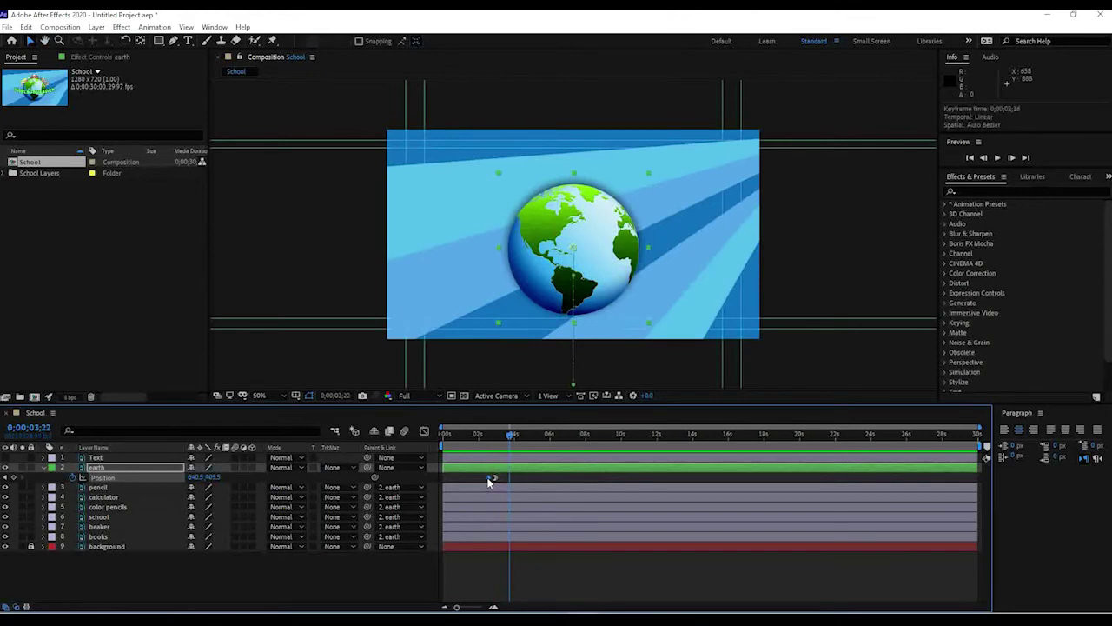
left_click(473, 434)
key("space")
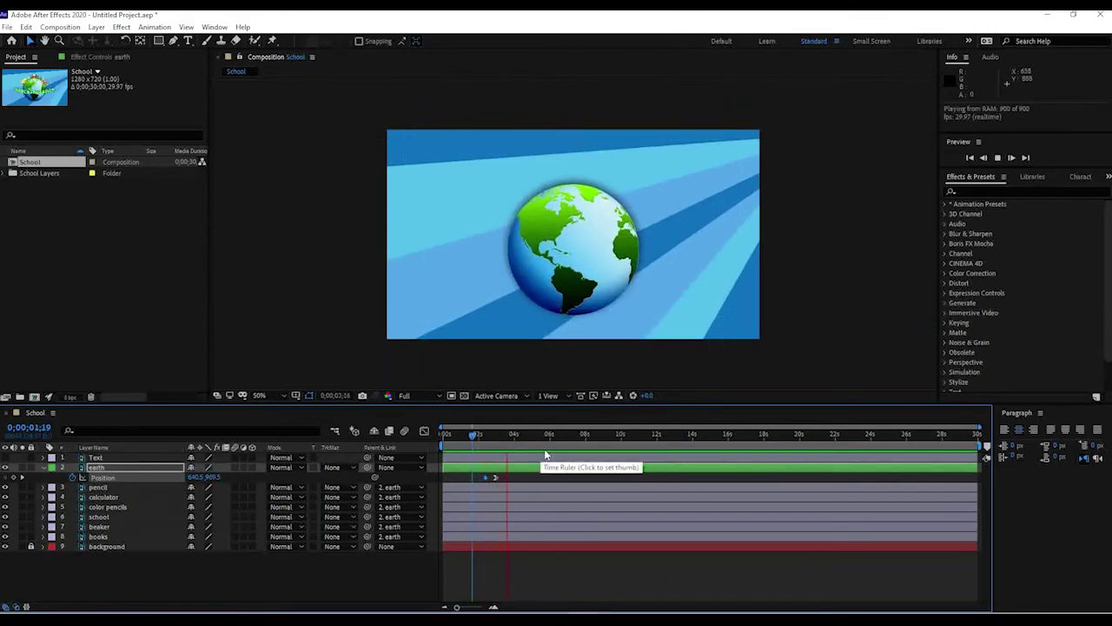
Animate the earth's Scale with keyframes of 100% at 0;00;02;29 and 241% at 0;00;02;12
left_click_drag(470, 433, 492, 445)
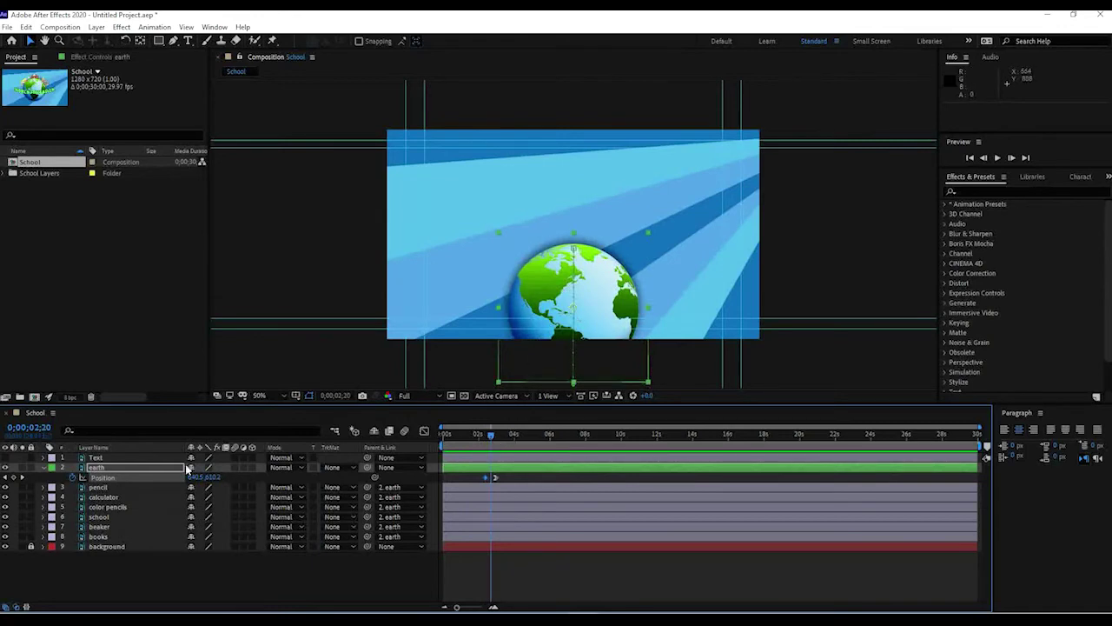
mouse_move(484, 443)
left_mouse_down()
mouse_move(496, 437)
mouse_move(475, 439)
mouse_move(508, 439)
mouse_move(473, 439)
mouse_move(501, 450)
mouse_move(480, 452)
mouse_move(519, 445)
mouse_move(472, 449)
mouse_move(509, 450)
mouse_move(478, 449)
mouse_move(500, 446)
left_mouse_up()
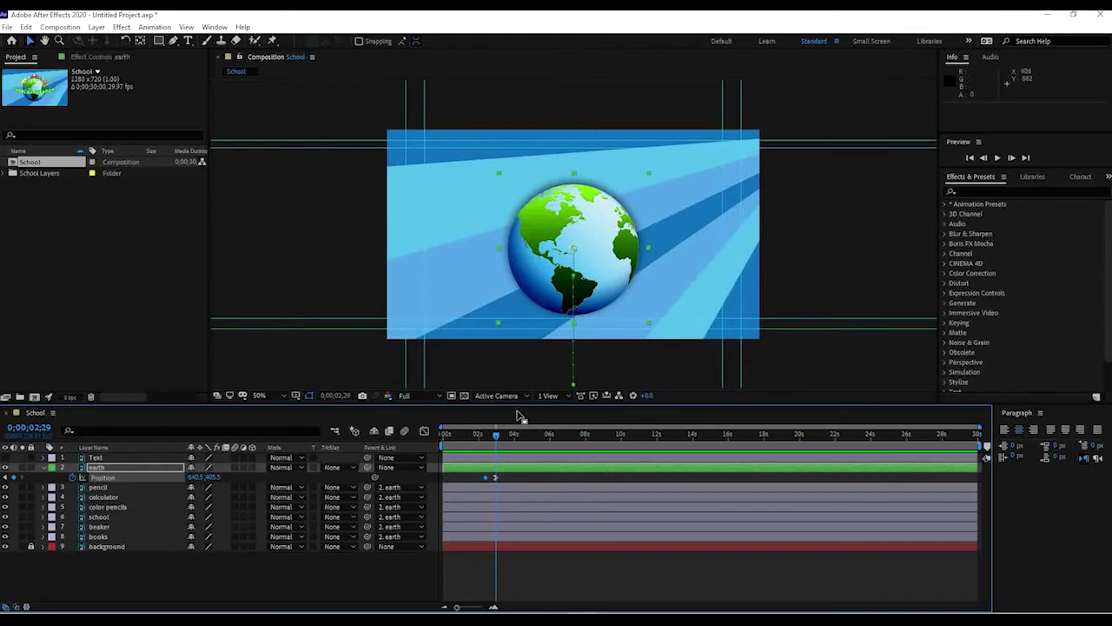
key("s")
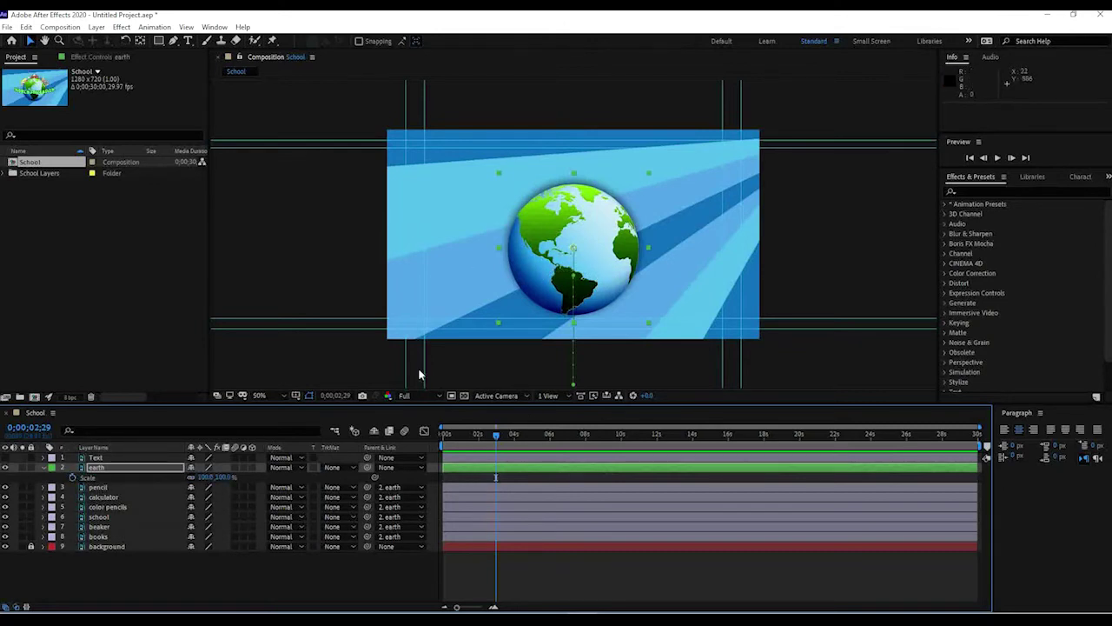
left_click(73, 477)
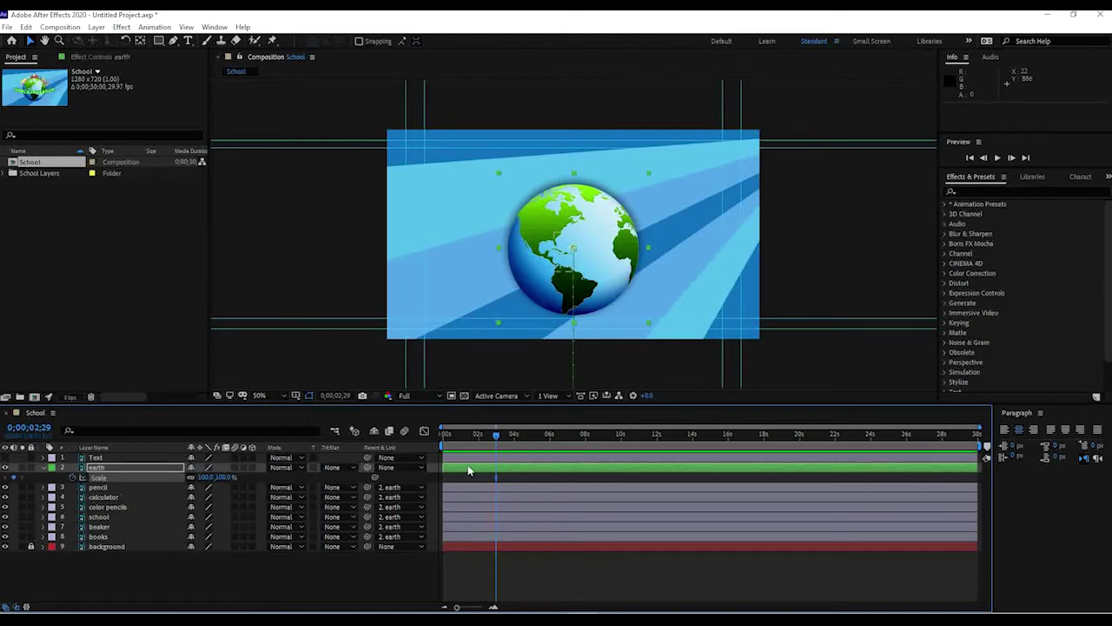
left_click_drag(491, 437, 487, 436)
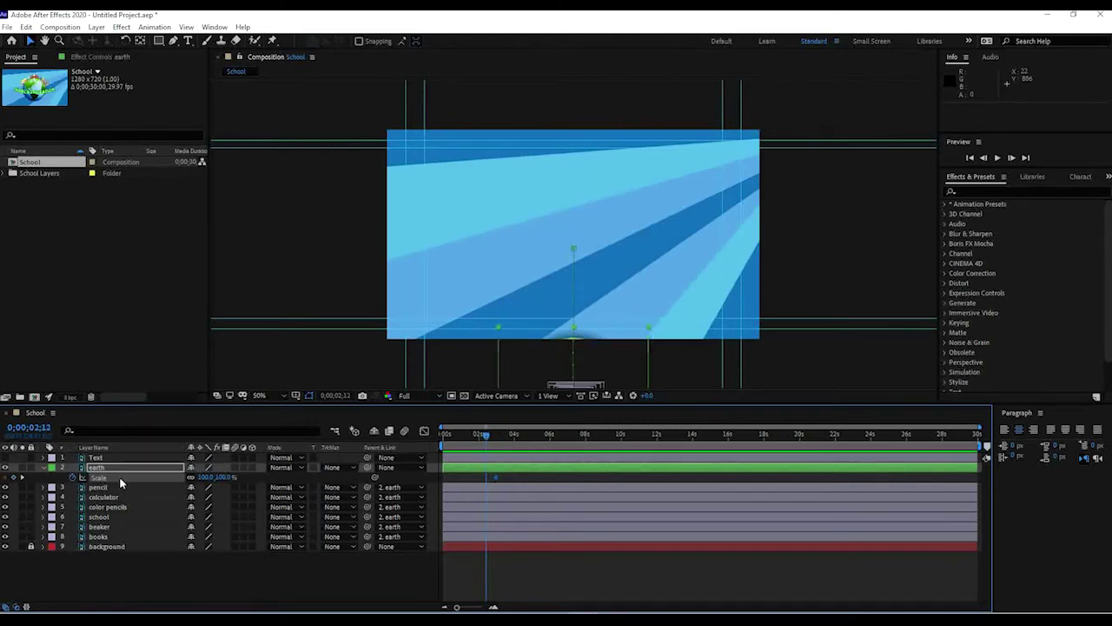
left_click_drag(202, 480, 281, 470)
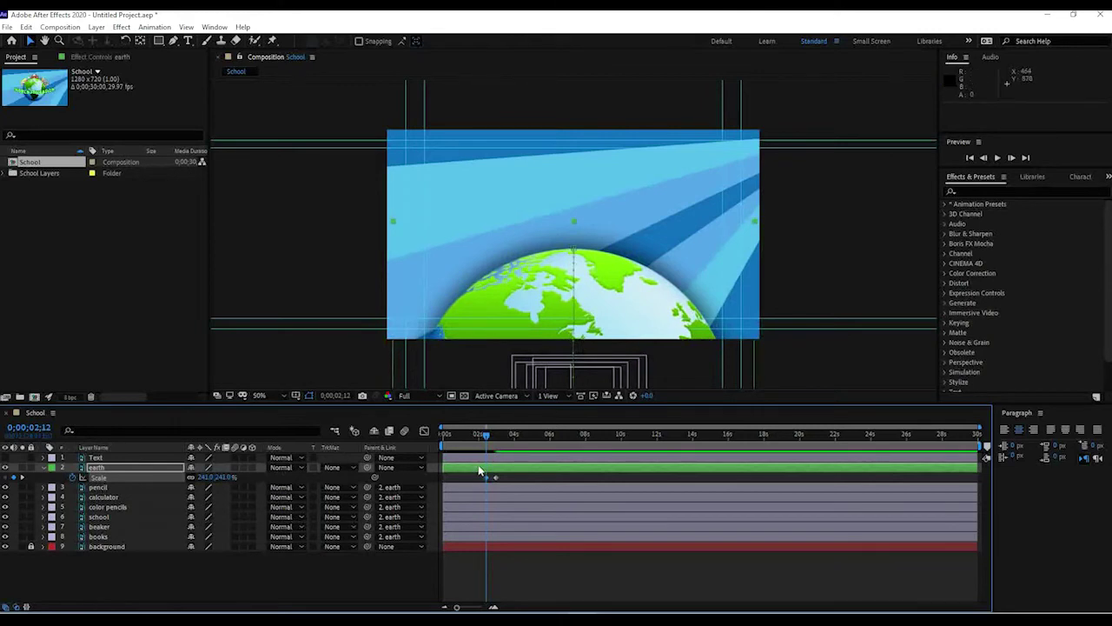
At the earth's starting Position keyframe, 0;00;02;11, move the enlarged globe below the frame to about 685, 1362
key("p")
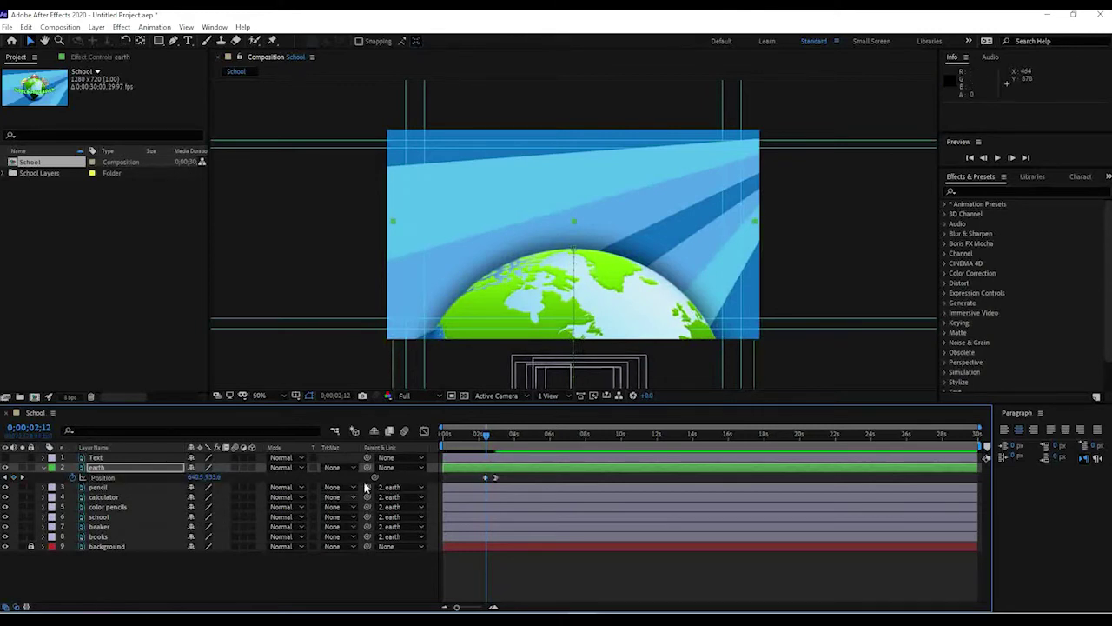
left_click_drag(485, 438, 489, 437)
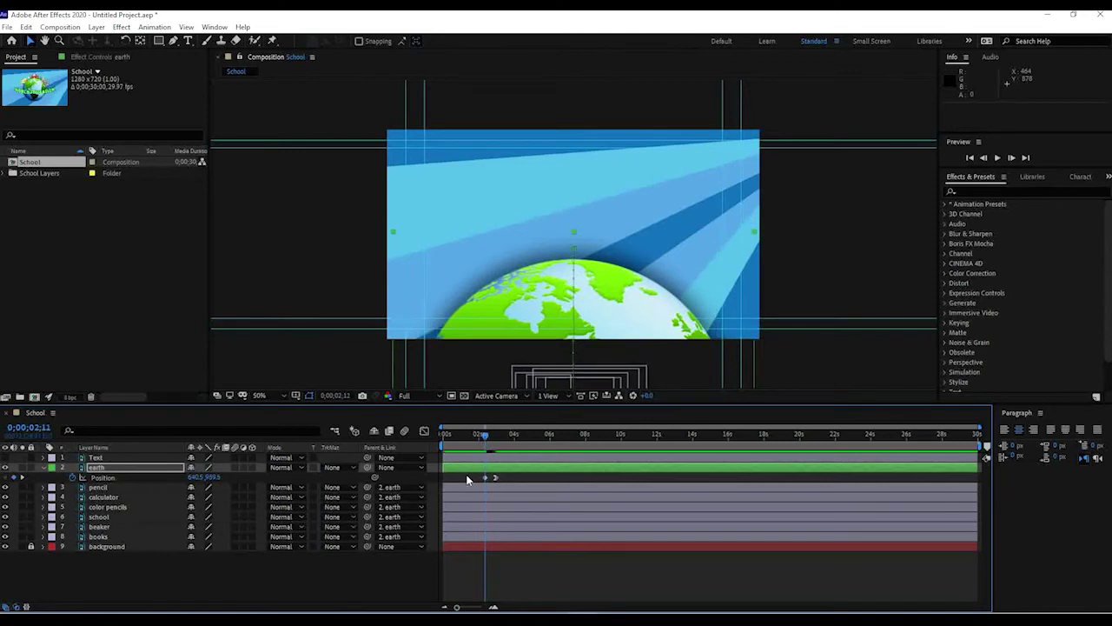
scroll(618, 305, "down", 2)
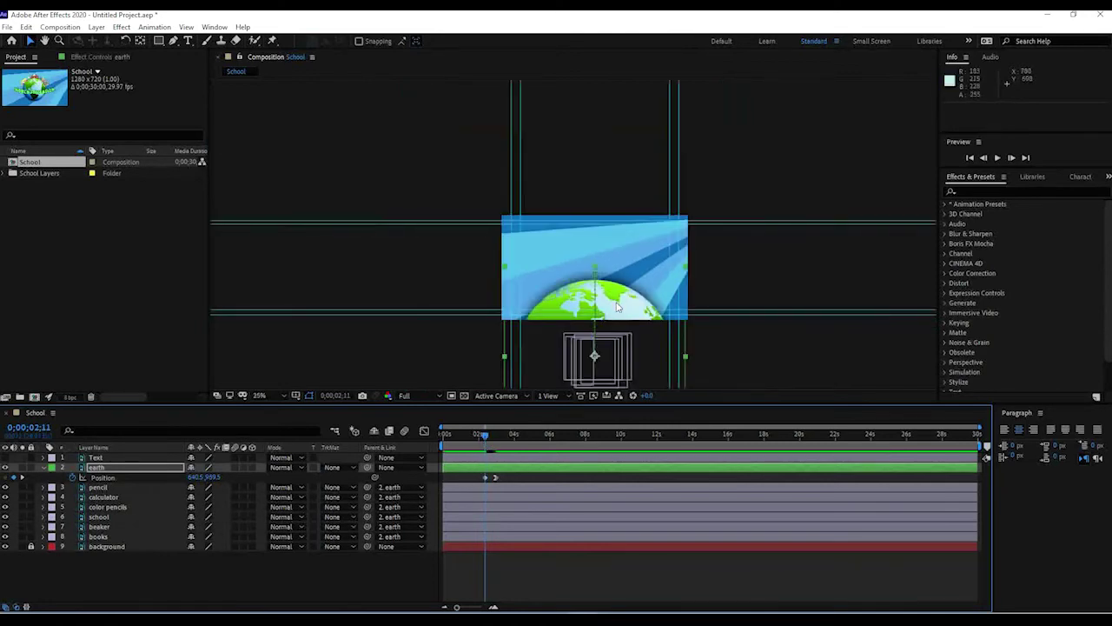
left_click(616, 304)
left_click_drag(615, 322, 616, 354)
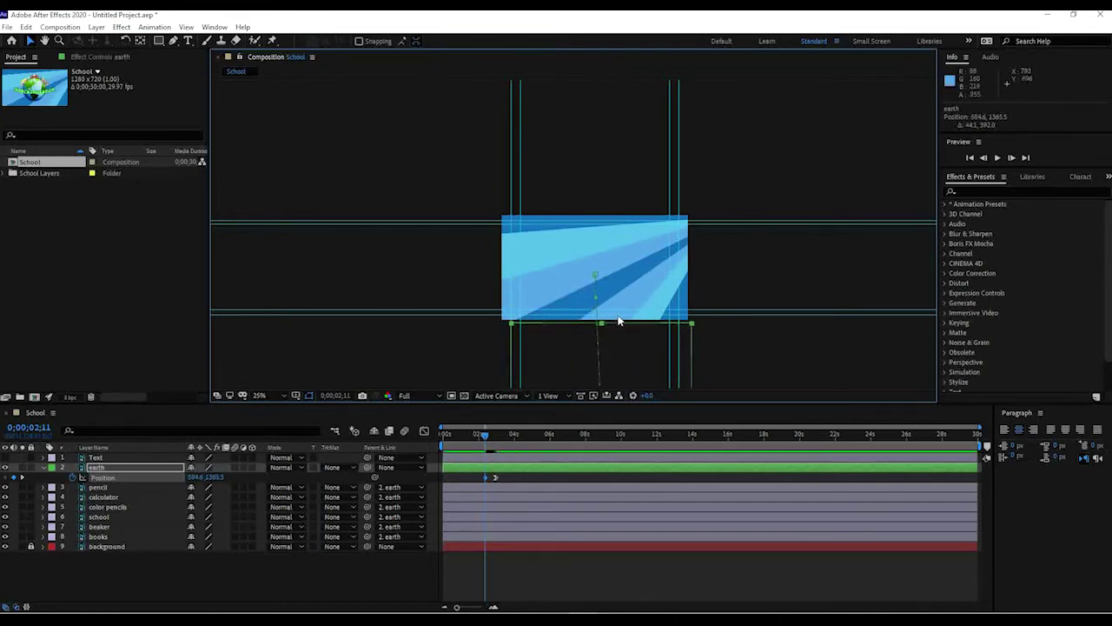
Enlarge the composition view and preview the earth's scaled rise from 0;00;02;11 and again from 0;00;02;00
key("period")
left_click_drag(638, 303, 588, 238)
key("space")
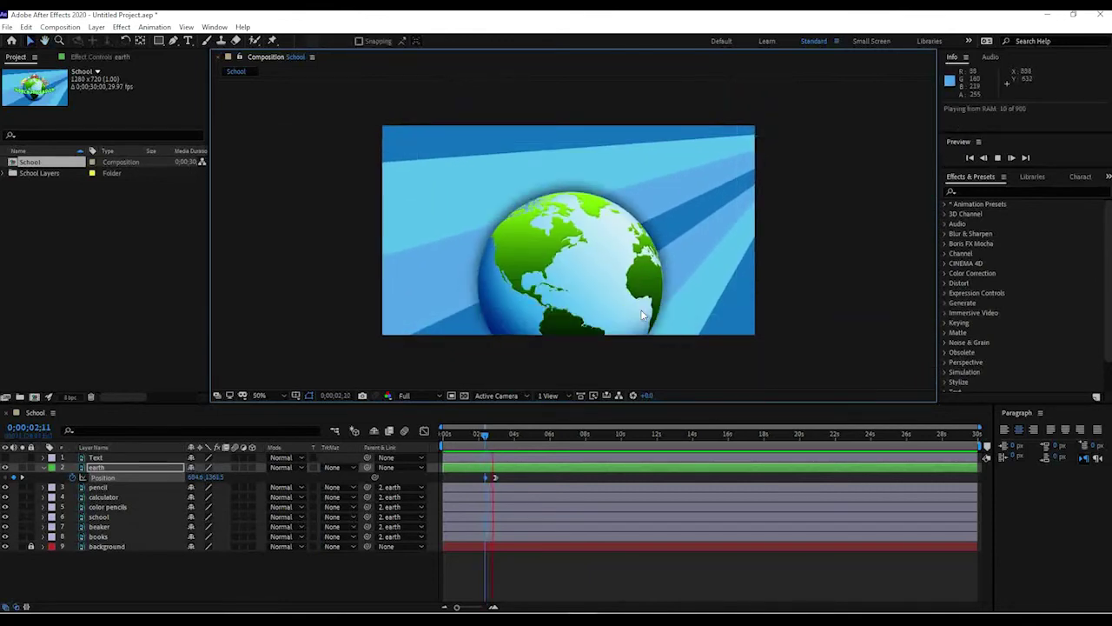
left_click(473, 436)
mouse_move(473, 436)
left_mouse_down()
mouse_move(499, 433)
mouse_move(478, 432)
left_mouse_up()
key("space")
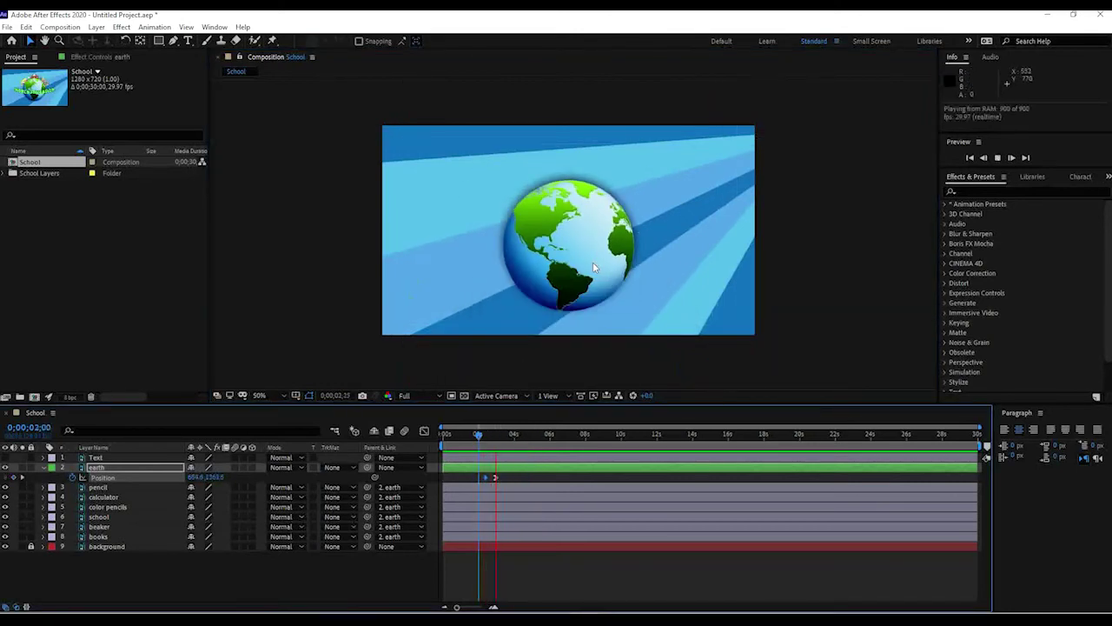
key("space")
Apply Easy Ease In to the earth's ending Scale keyframe at 0;00;02;29
left_click_drag(484, 435, 500, 437)
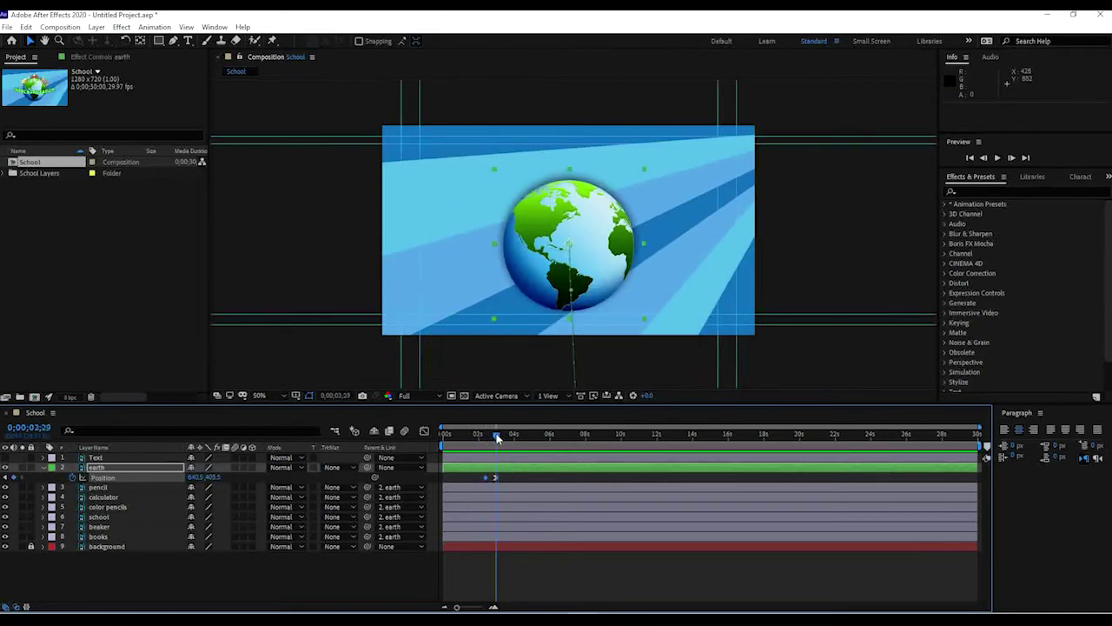
key("s")
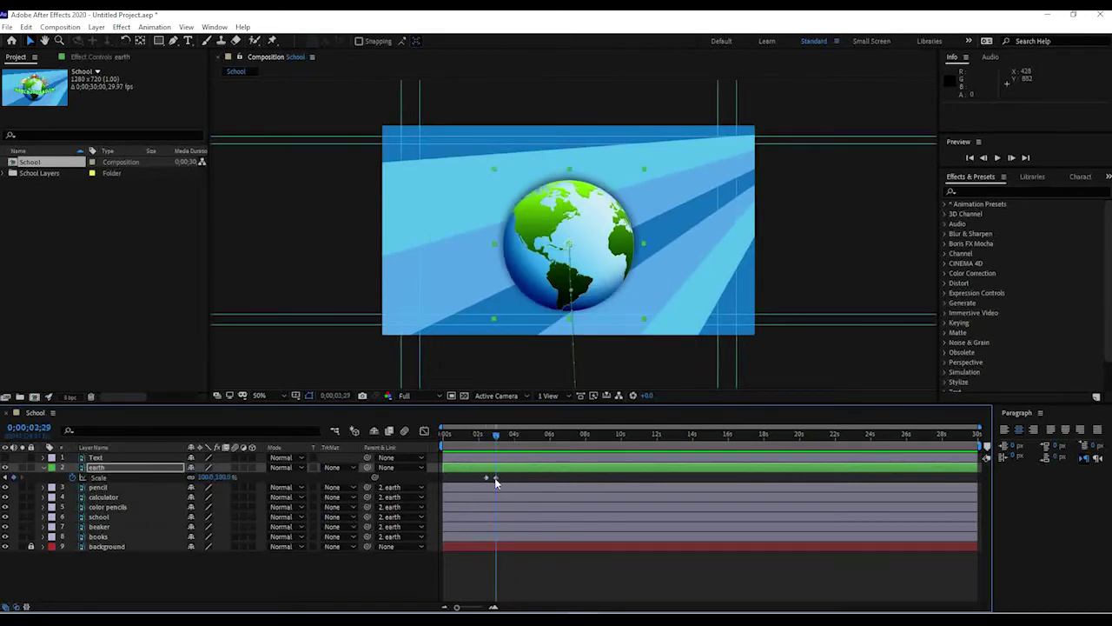
right_click(495, 478)
mouse_move(557, 475)
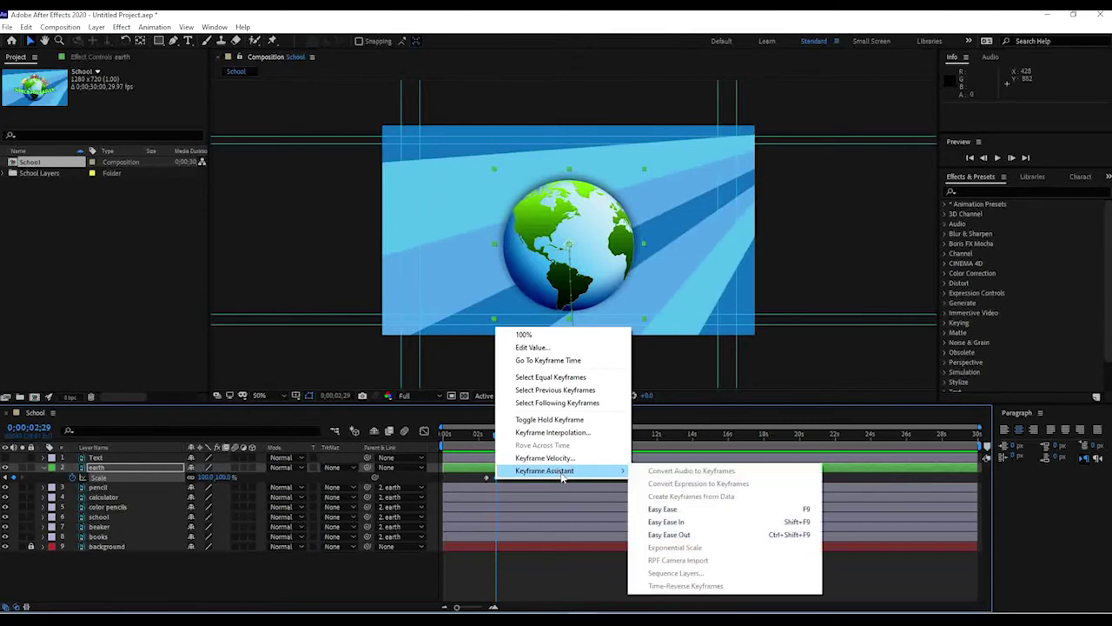
left_click(694, 526)
Preview the eased earth animation from 0;00;01;00 and again from 0;00;01;25
key("space")
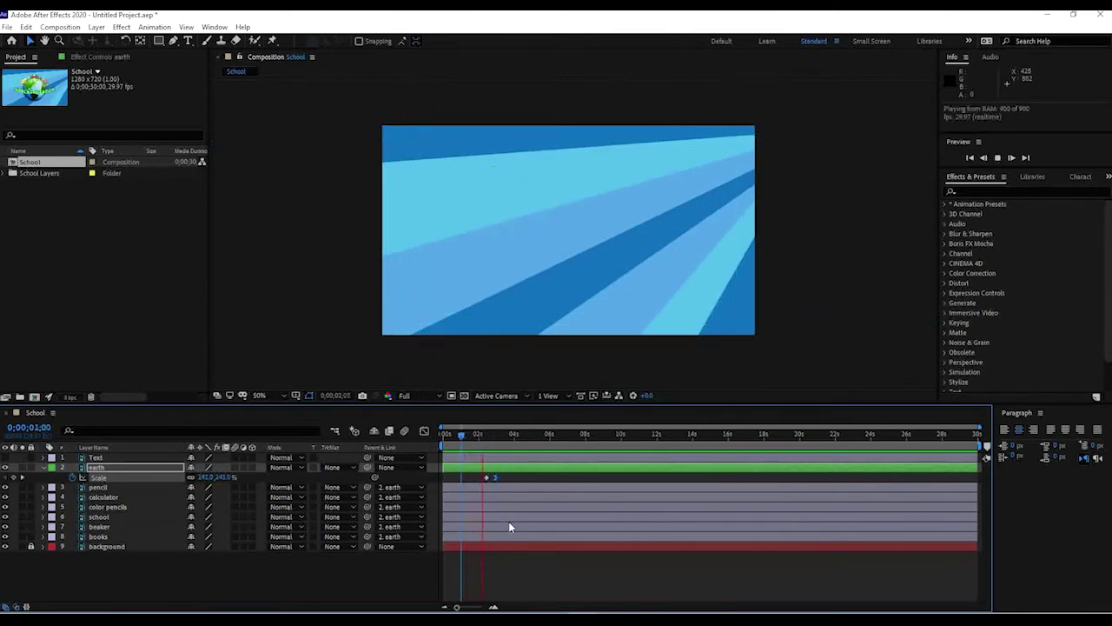
left_click_drag(500, 437, 467, 433)
key("space")
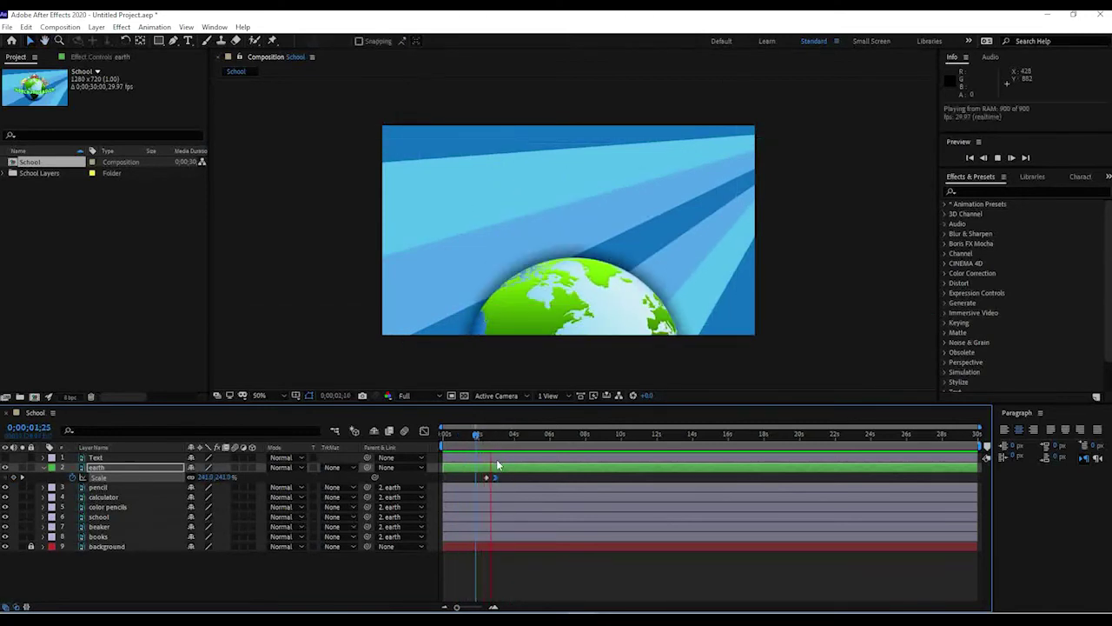
key("space")
Increase the earth's starting Scale keyframe at 0;00;02;12 and check the globe against its starting Position keyframe at 0;00;02;11
mouse_move(479, 434)
left_mouse_down()
mouse_move(496, 433)
mouse_move(487, 426)
left_mouse_up()
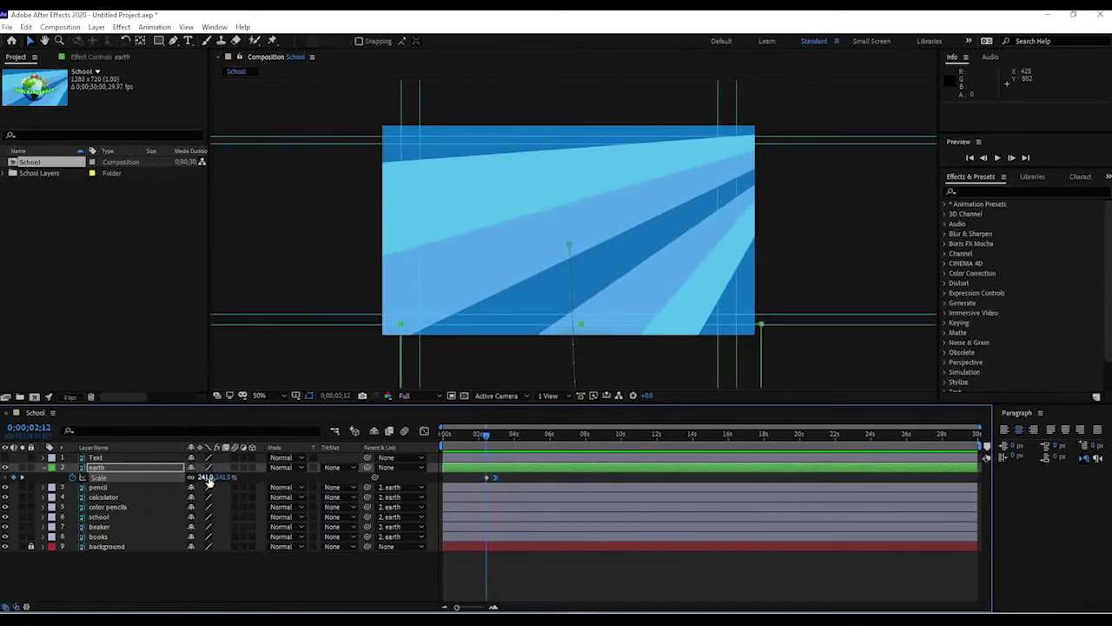
left_click_drag(211, 477, 231, 475)
key("p")
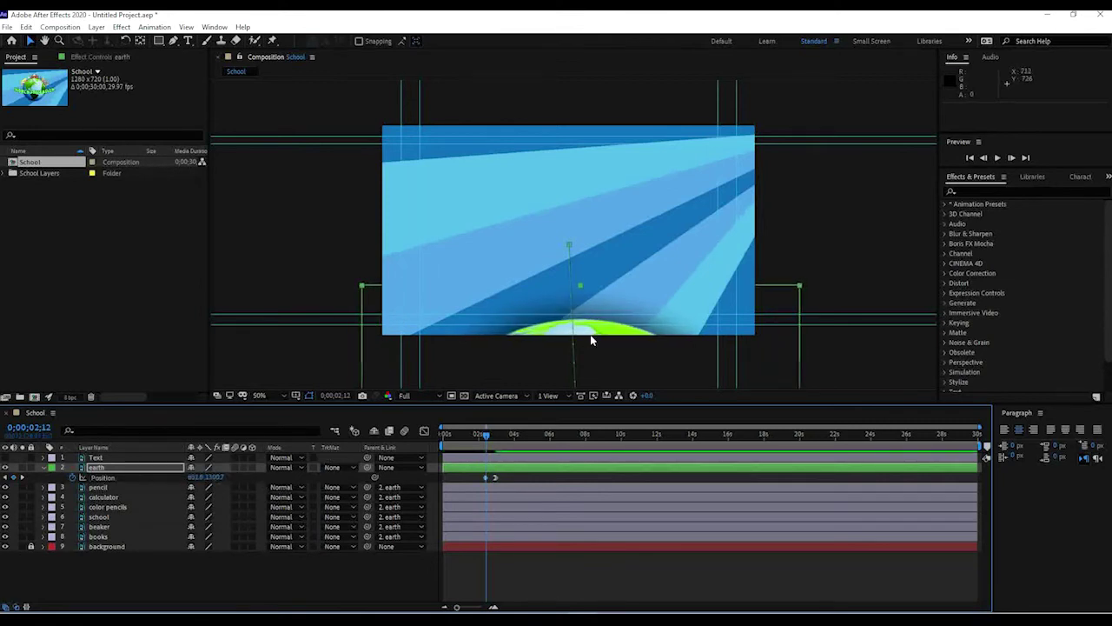
left_click(485, 438)
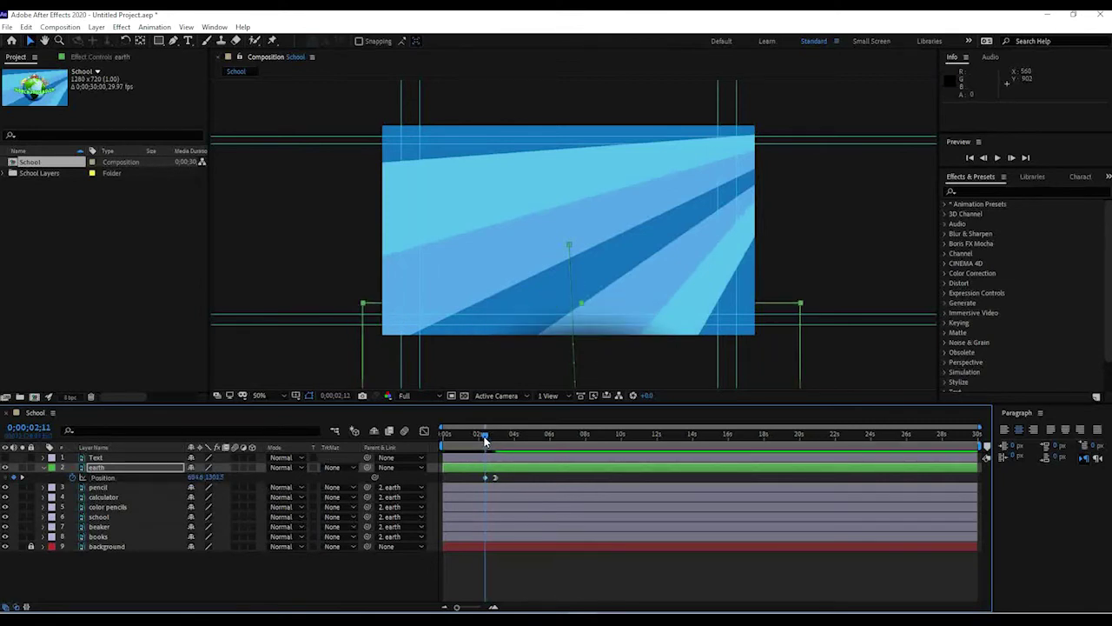
Preview the earth's entrance at its larger starting scale from 0;00;00;23 and again from 0;00;01;06
left_click_drag(477, 442, 457, 437)
key("space")
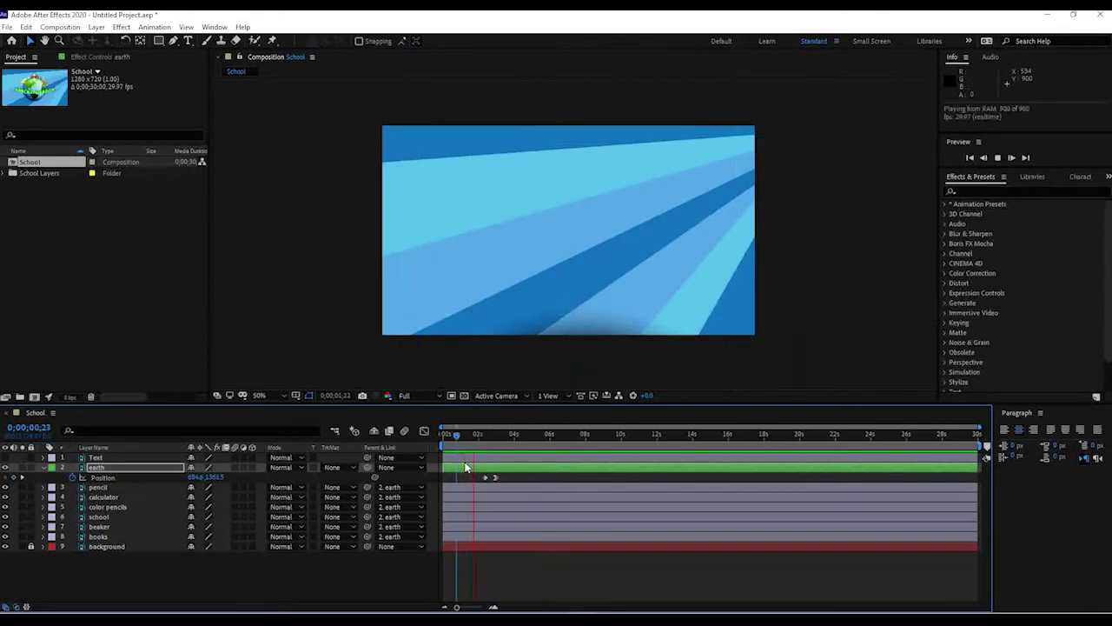
left_click_drag(474, 436, 464, 436)
key("space")
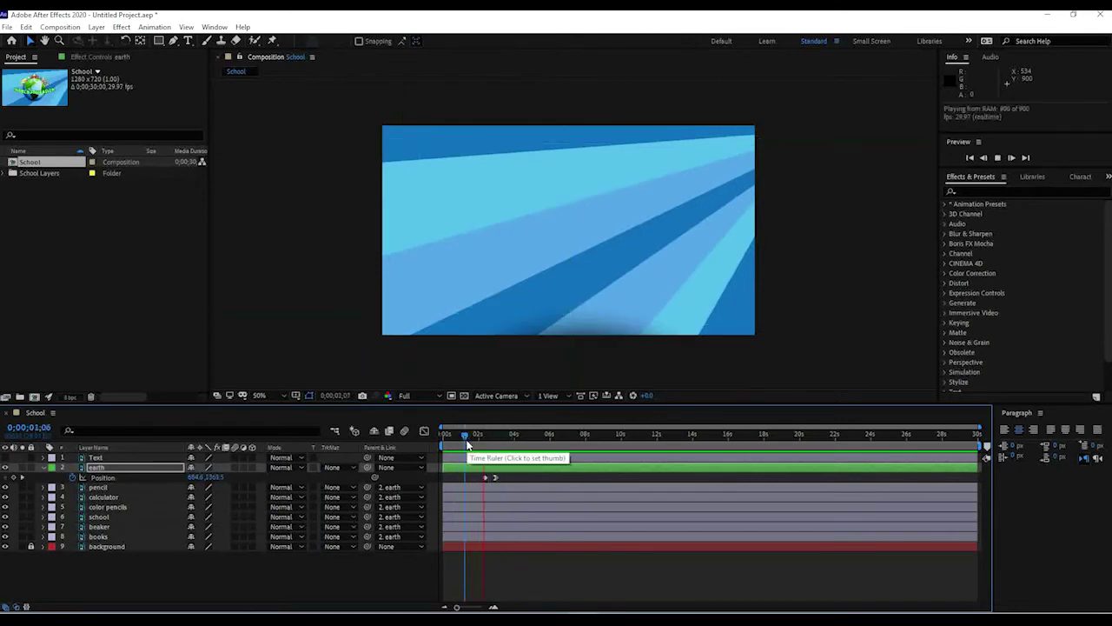
key("space")
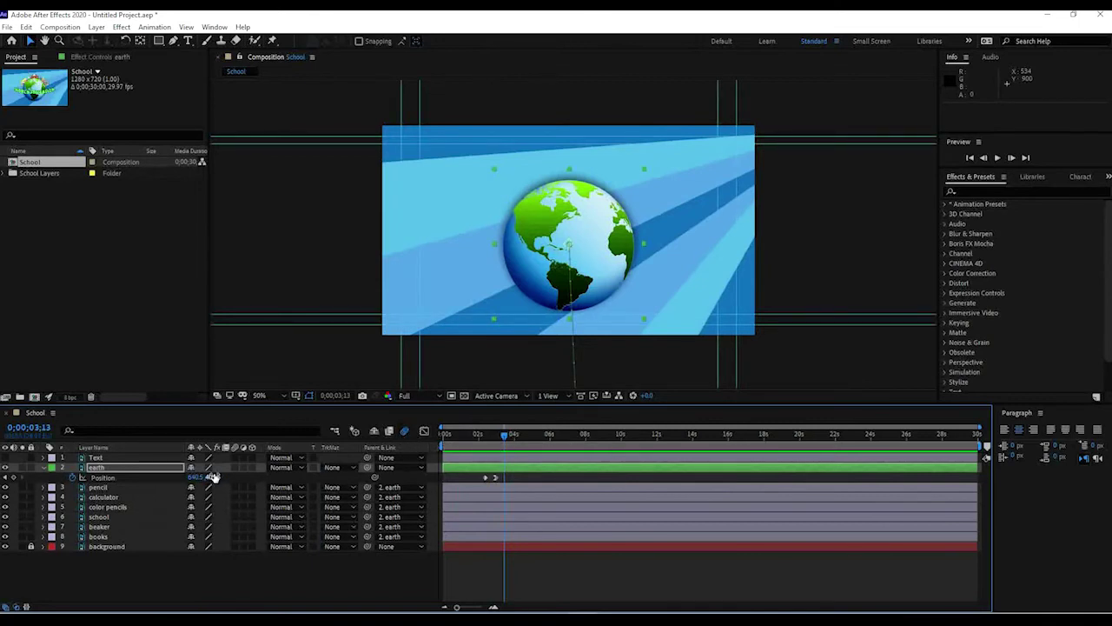
Enable motion blur on the earth layer and preview the animation from 0;00;00;18
left_click(235, 468)
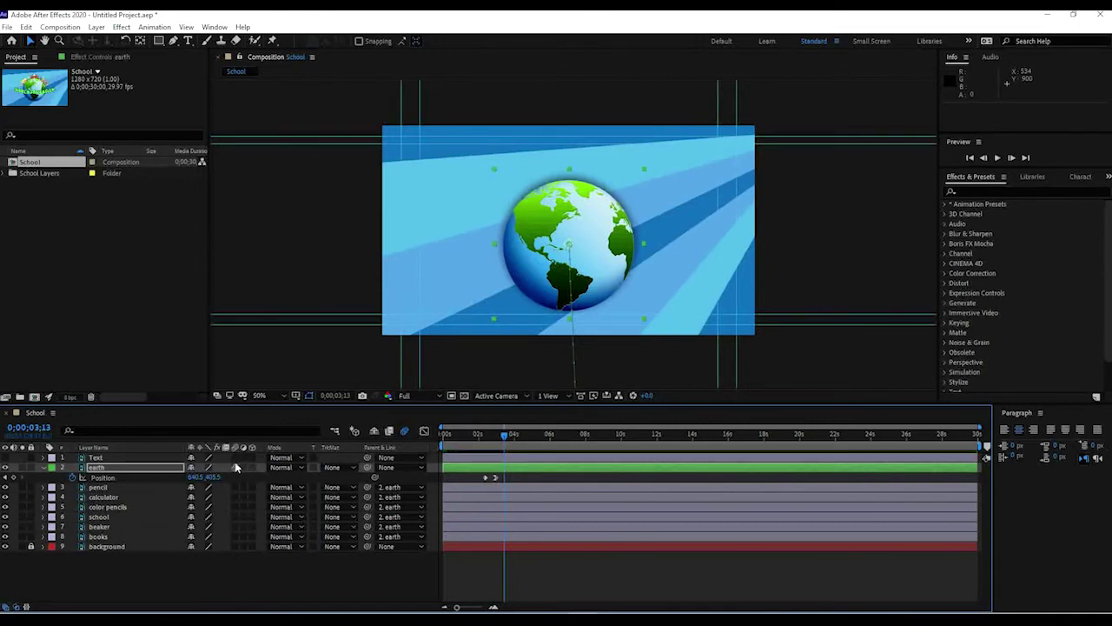
key("space")
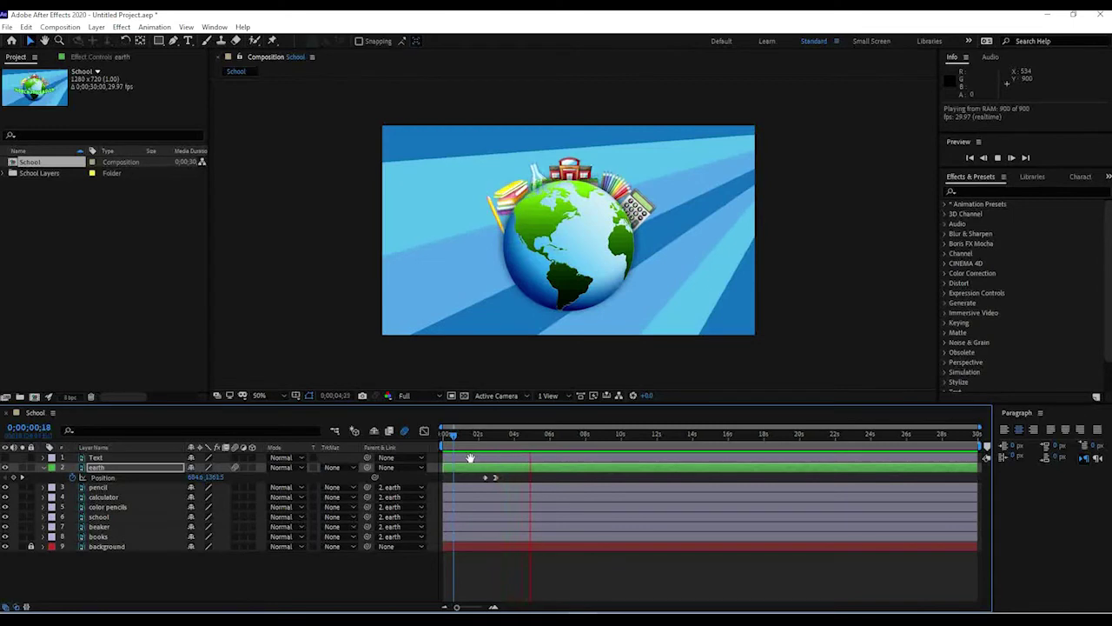
key("space")
Preview the motion-blurred animation from 0;00;00;29 and examine the school objects popping out between 0;00;04;07 and 0;00;04;14
left_click_drag(493, 434, 461, 434)
key("space")
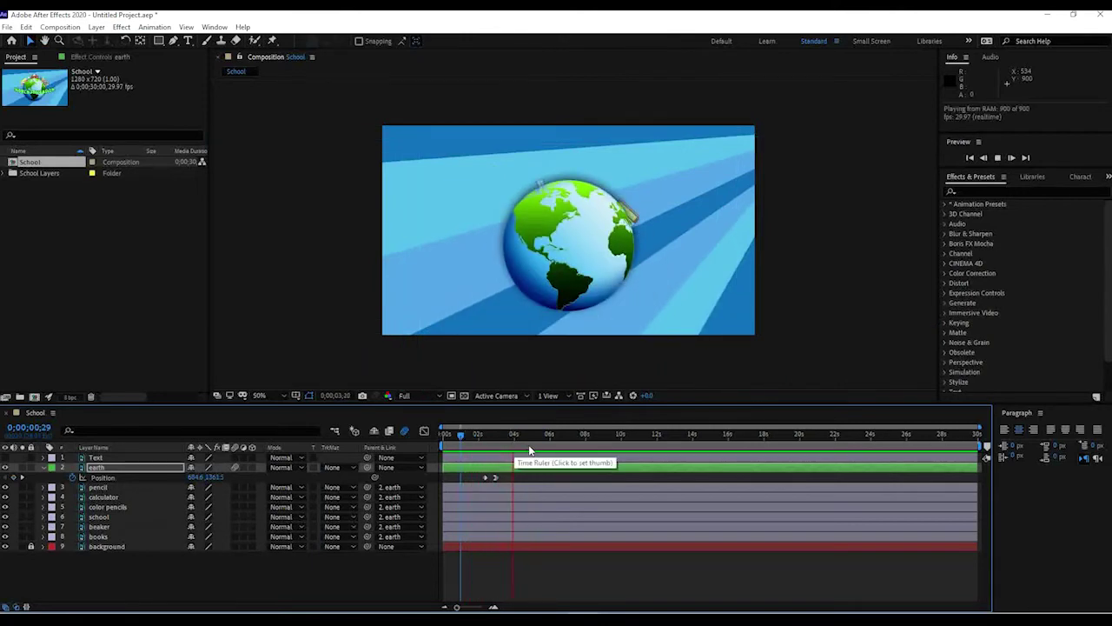
mouse_move(509, 432)
left_mouse_down()
mouse_move(485, 432)
mouse_move(519, 422)
left_mouse_up()
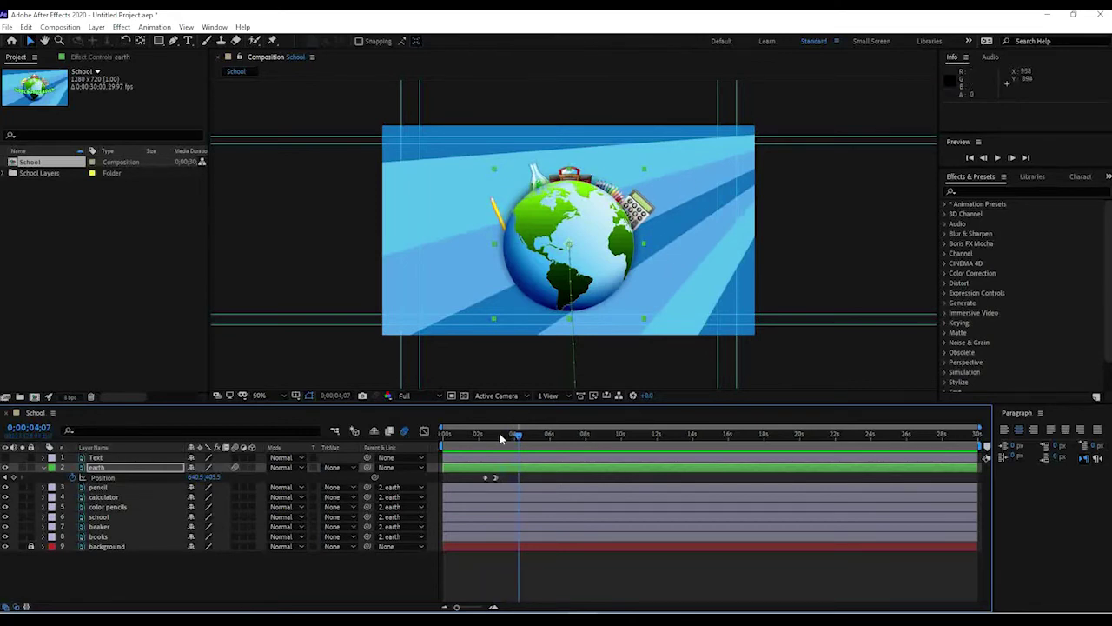
left_click_drag(517, 440, 521, 437)
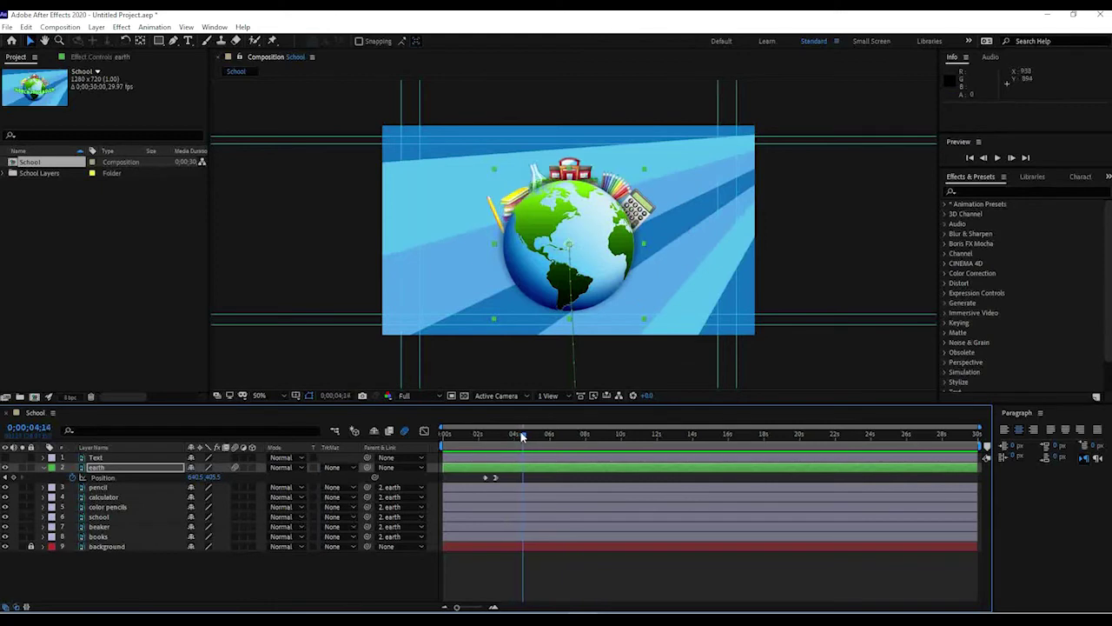
Show the Text layer and scrub through the objects' pop-out between 0;00;03;28 and 0;00;04;14, stopping at 0;00;04;08
left_click(6, 457)
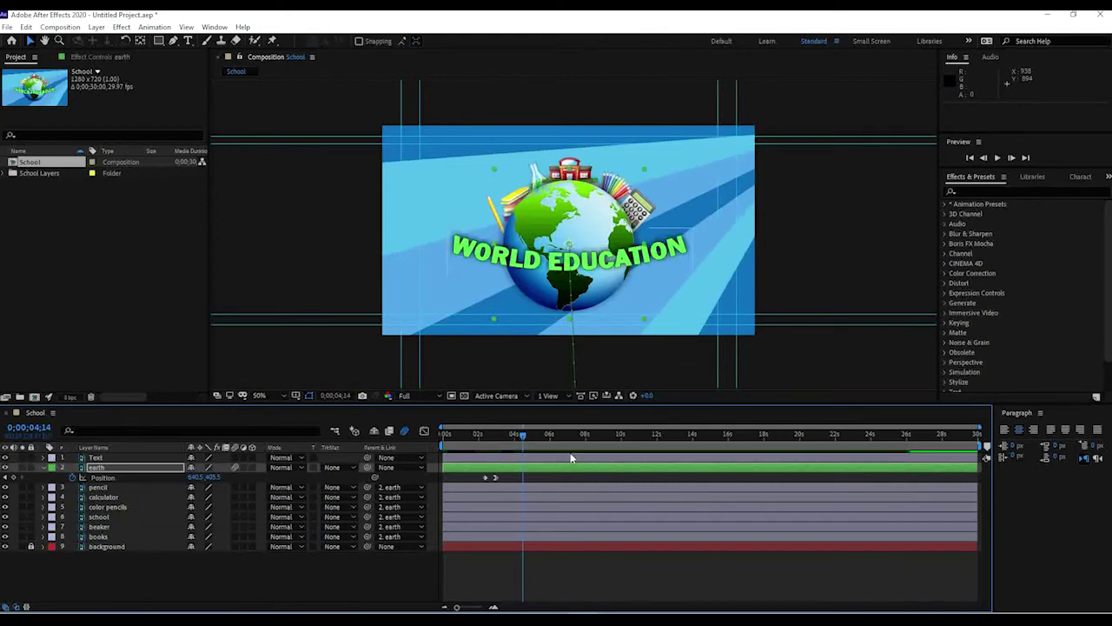
mouse_move(524, 437)
left_mouse_down()
mouse_move(512, 435)
mouse_move(524, 433)
left_mouse_up()
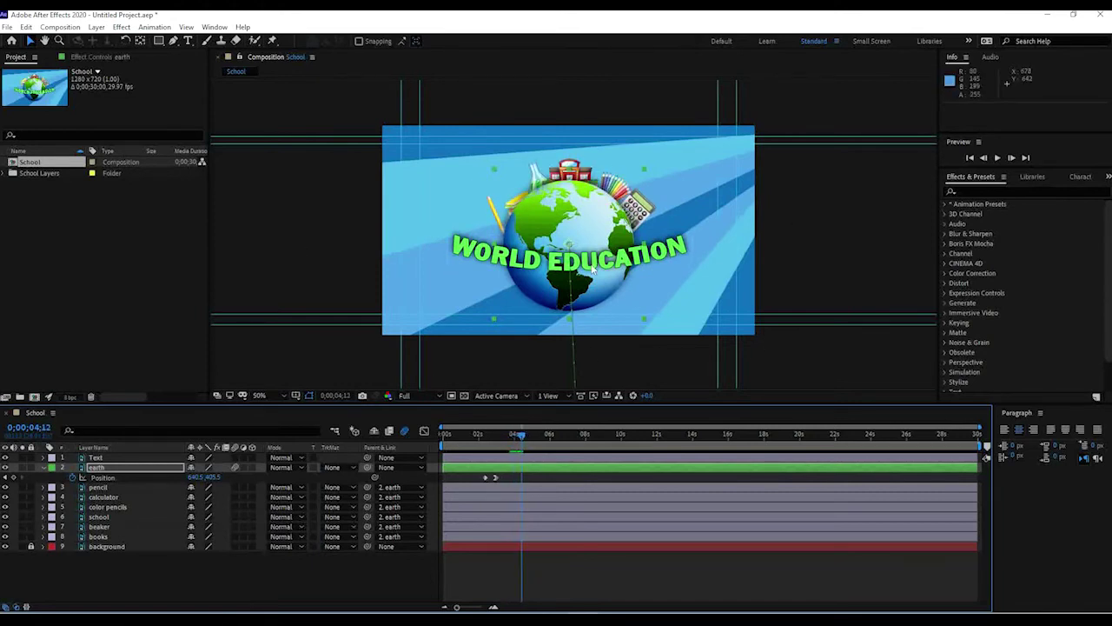
left_click_drag(521, 435, 515, 428)
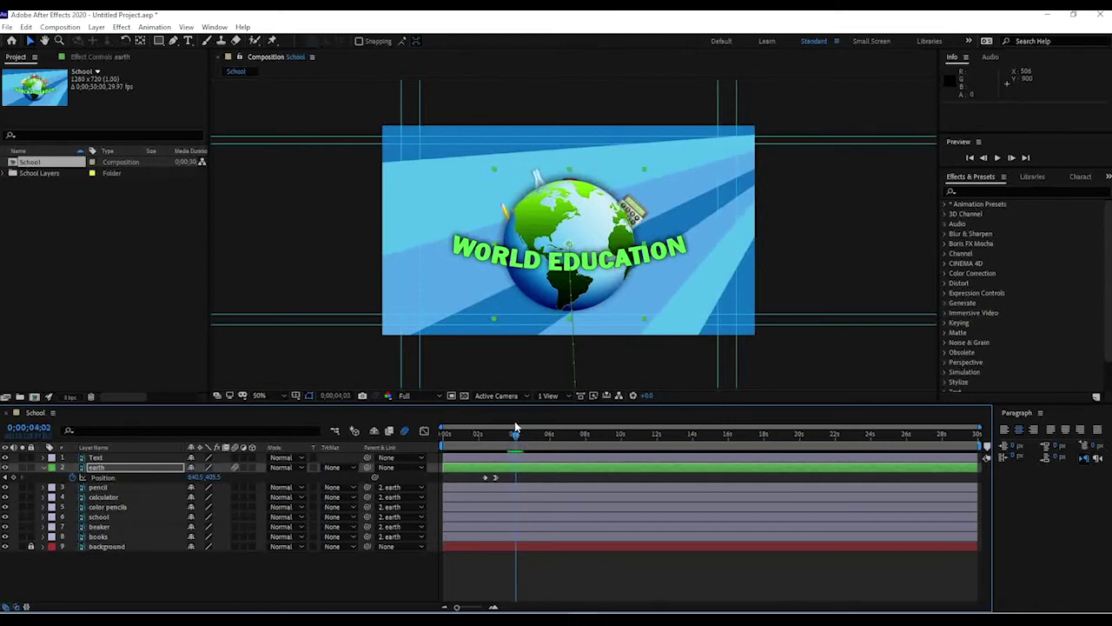
left_click_drag(515, 428, 513, 427)
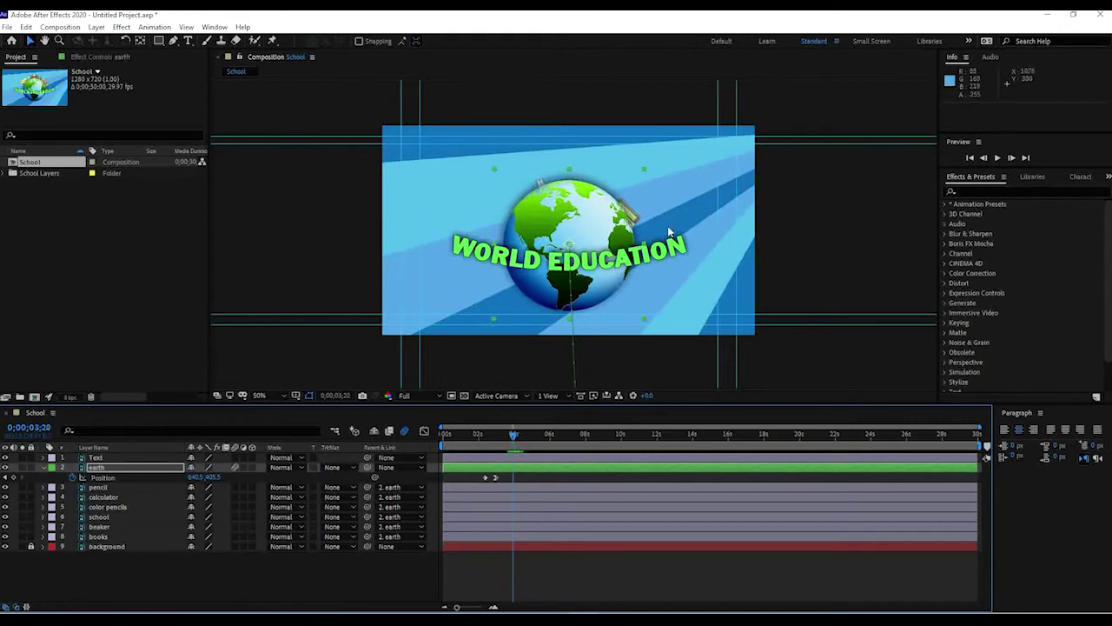
left_click_drag(514, 438, 521, 430)
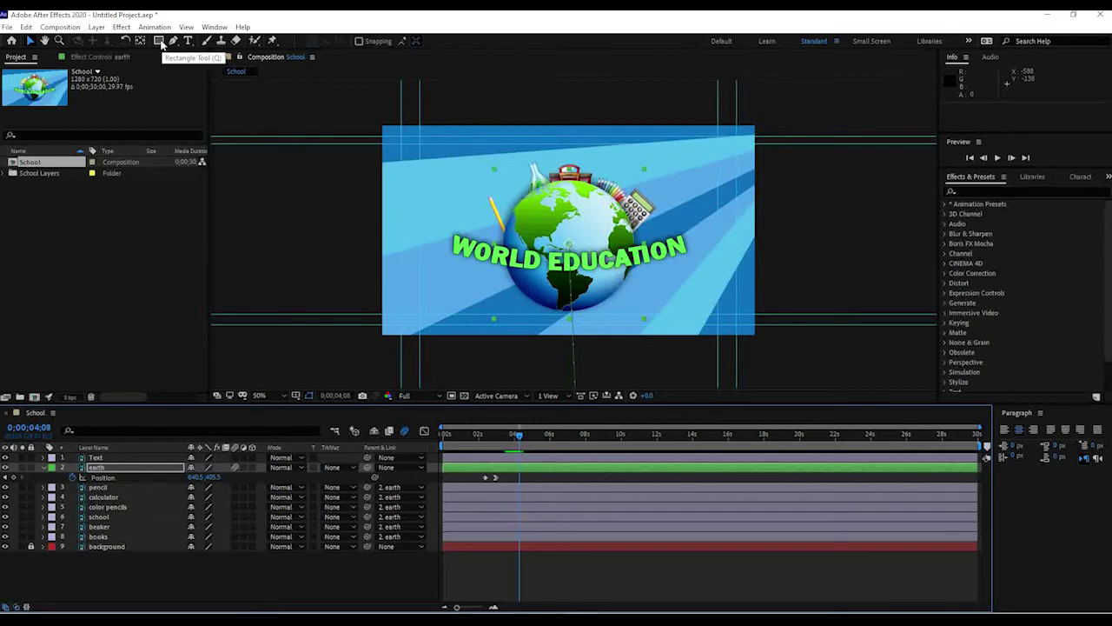
Draw a rectangular mask on the Text layer around the WORLD EDUCATION lettering, undoing the one drawn on the earth layer
left_click_drag(161, 44, 179, 42)
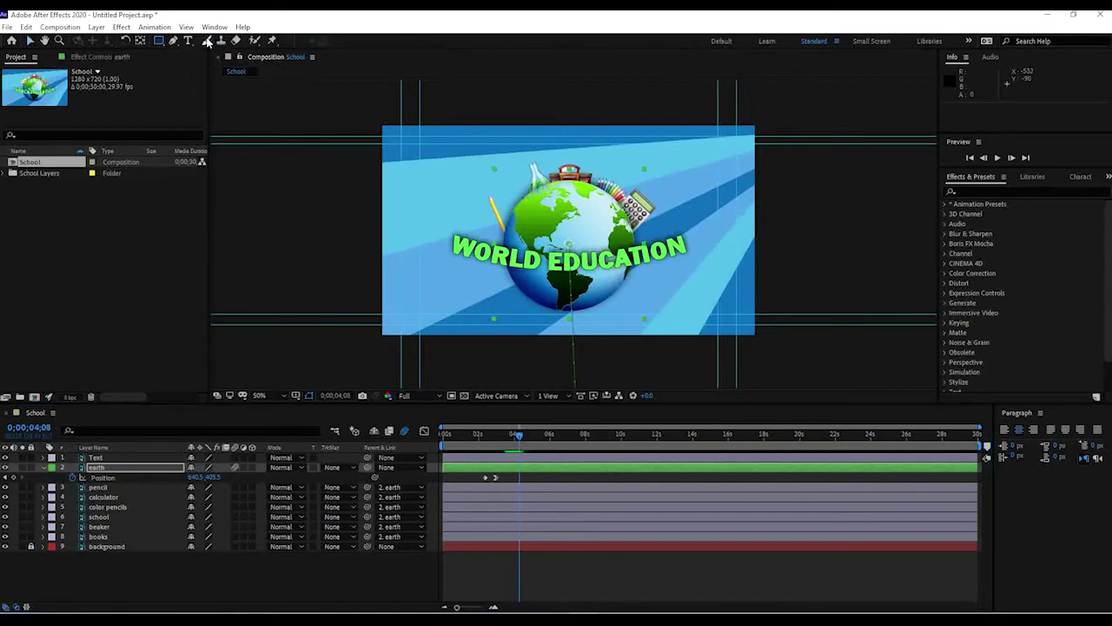
mouse_move(436, 218)
left_mouse_down()
mouse_move(452, 239)
mouse_move(696, 276)
left_mouse_up()
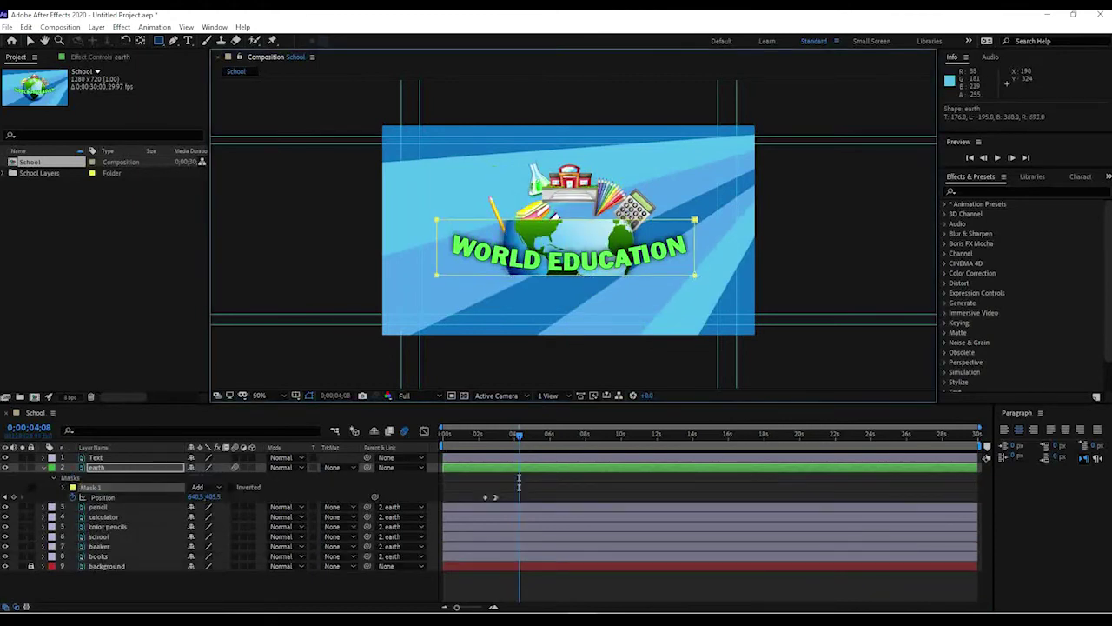
key("ctrl+z")
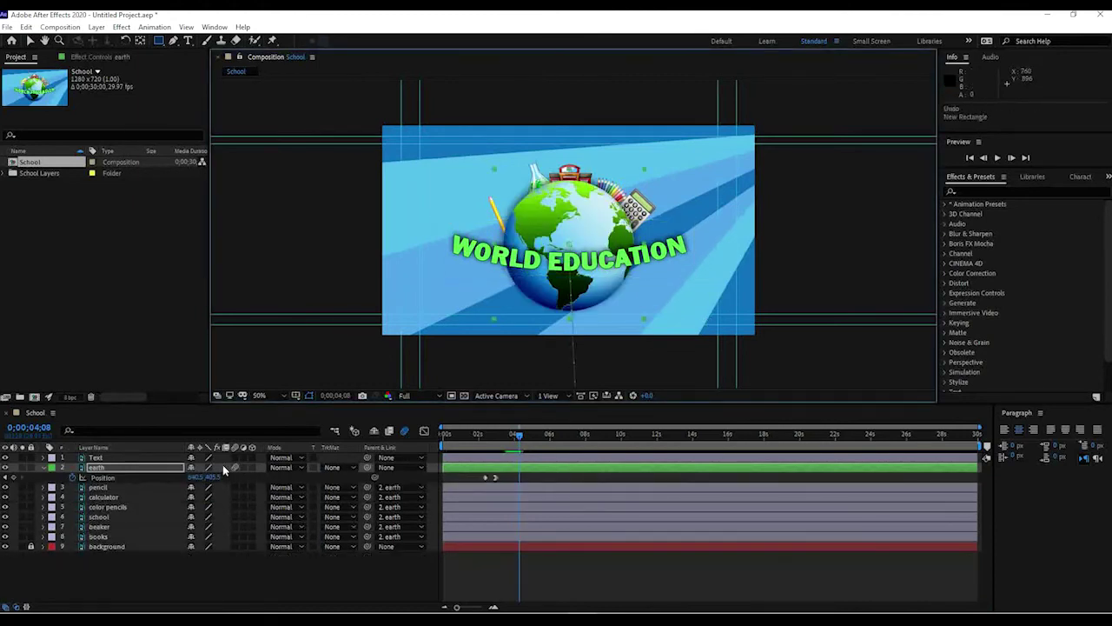
left_click(126, 456)
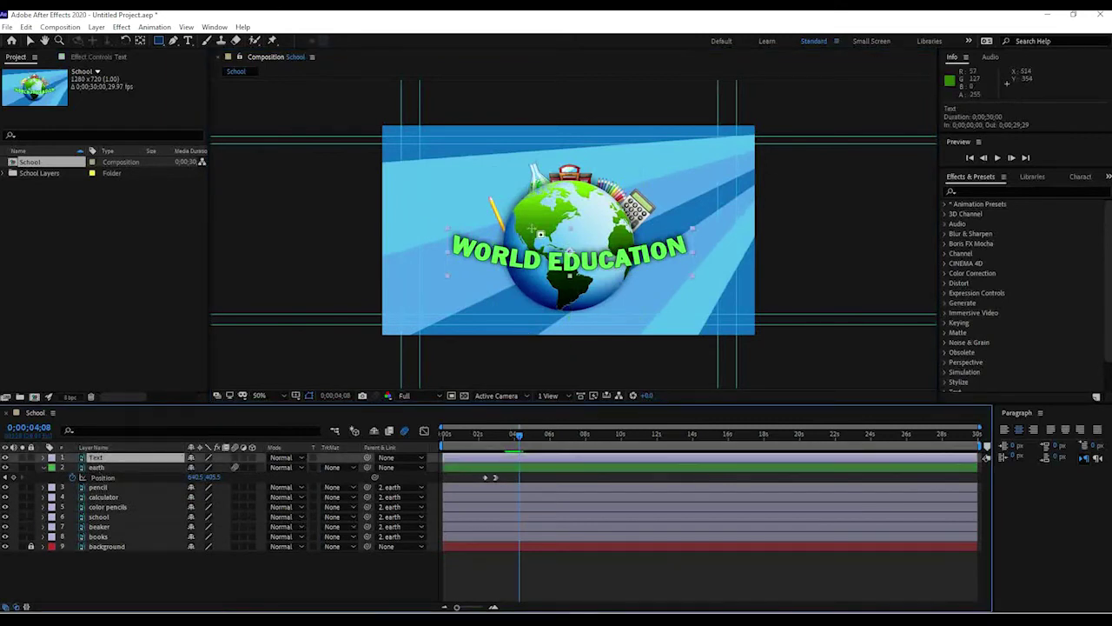
mouse_move(434, 217)
left_mouse_down()
mouse_move(472, 250)
mouse_move(583, 284)
mouse_move(703, 277)
left_mouse_up()
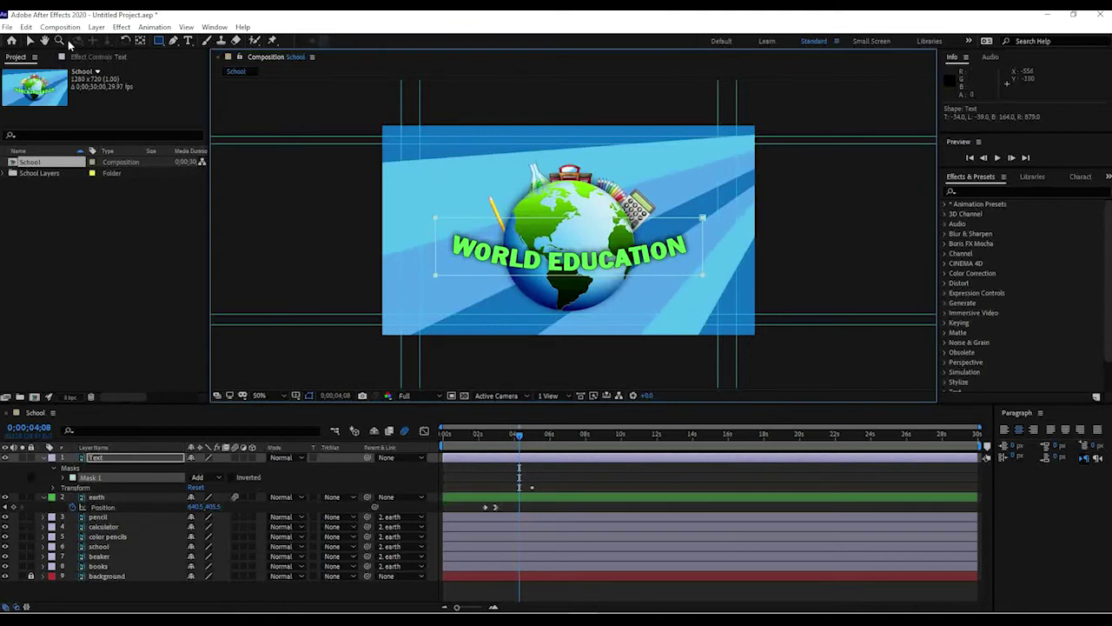
Round the upper corners of the text mask with the Convert Vertex tool and add a vertex midway along its upper edge
left_click(173, 41)
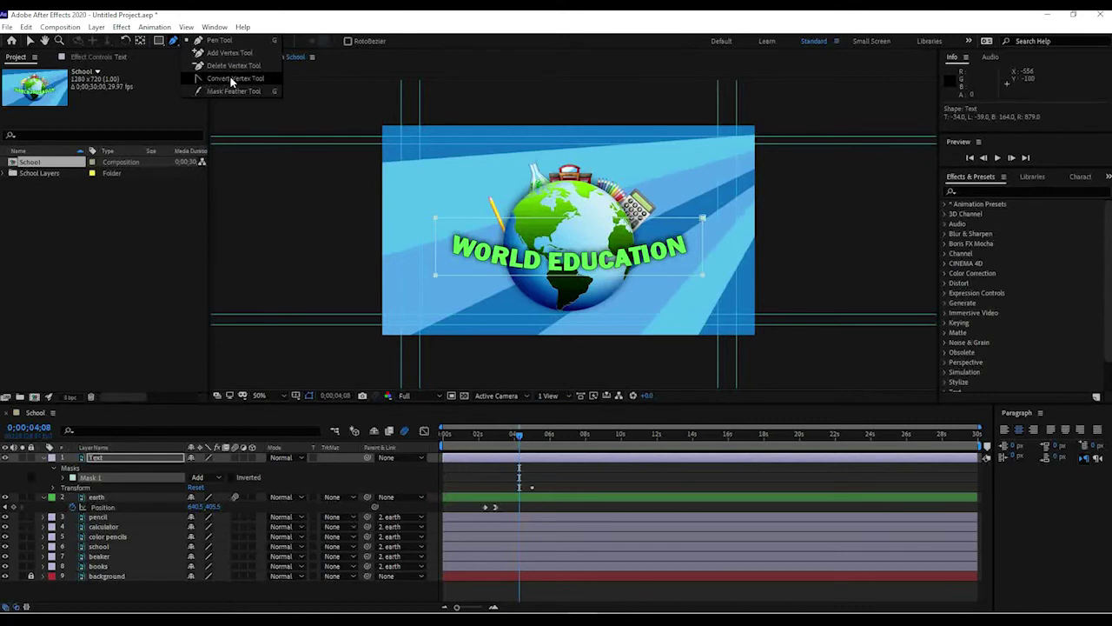
left_click(231, 79)
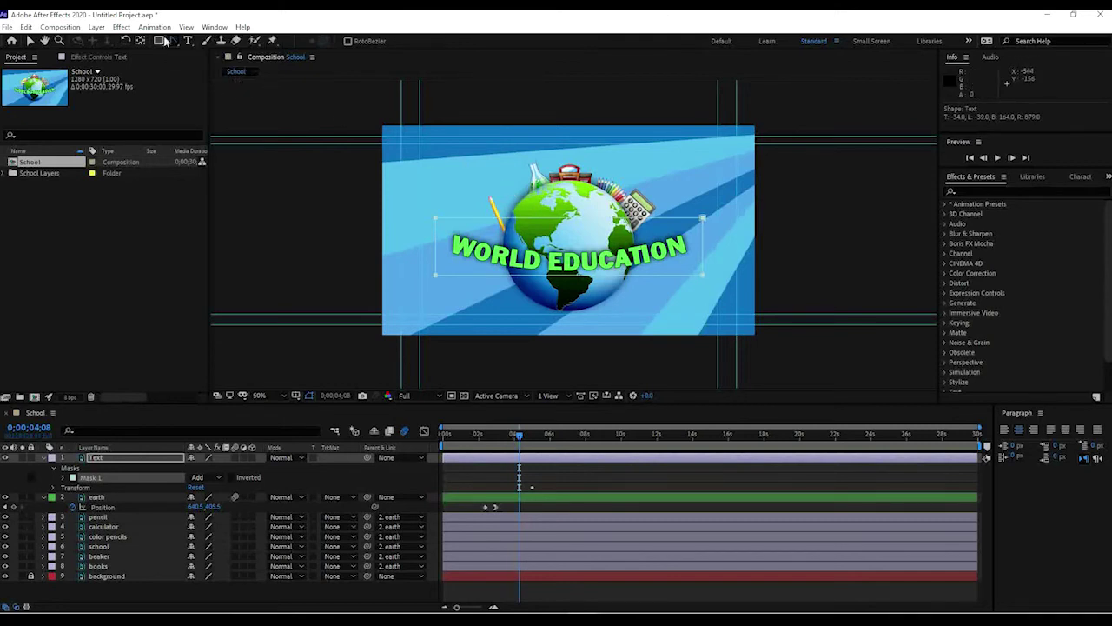
left_click(438, 219)
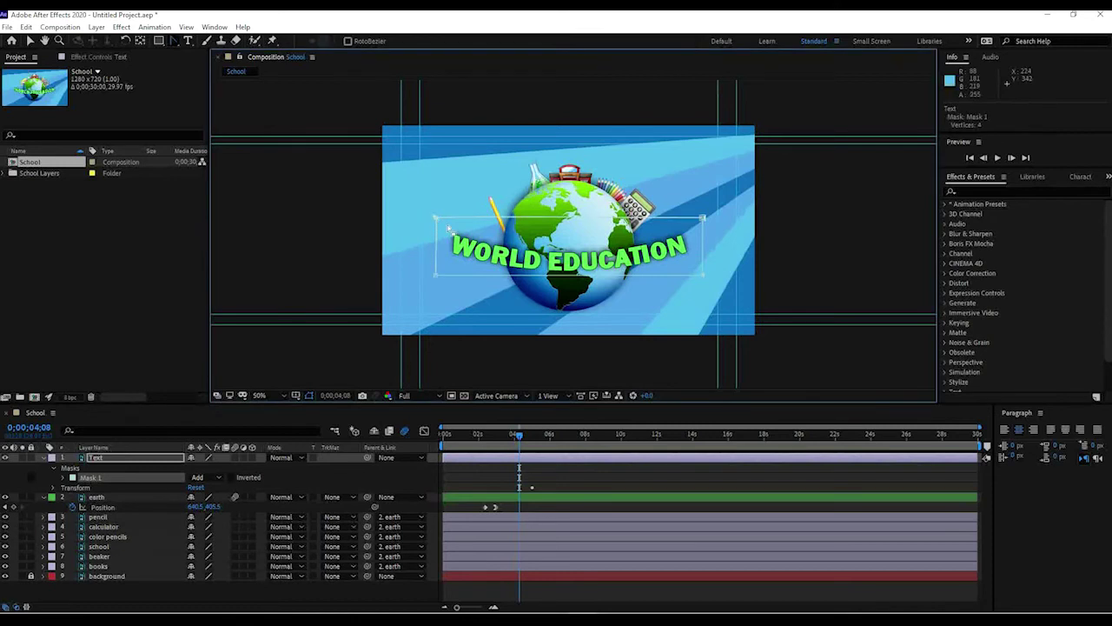
key("ctrl+z")
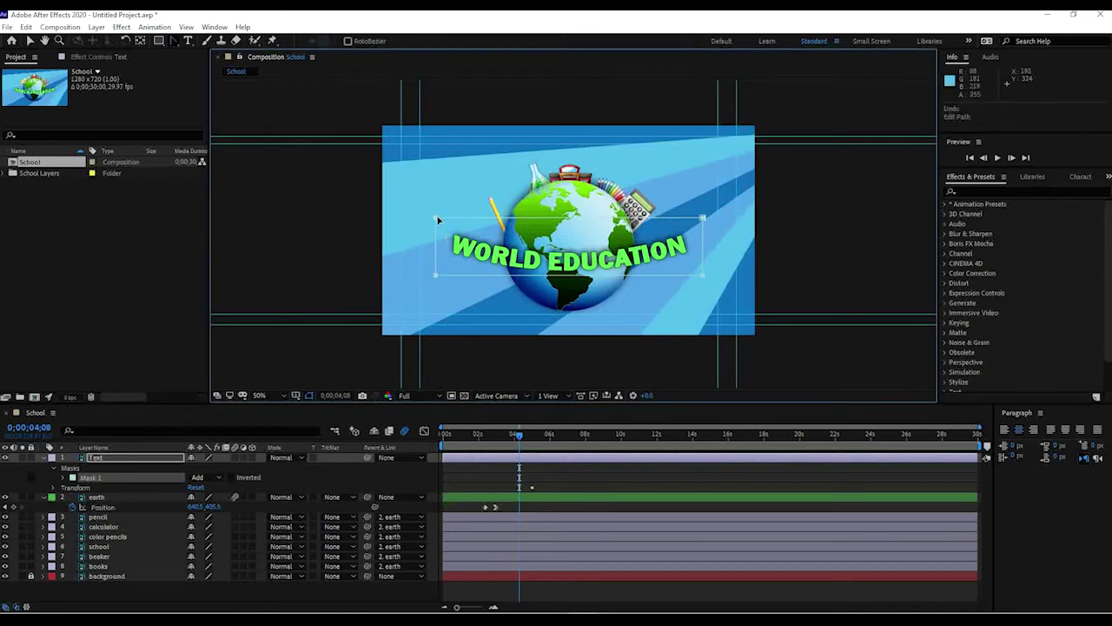
mouse_move(435, 220)
left_mouse_down()
mouse_move(420, 237)
mouse_move(427, 216)
mouse_move(416, 220)
mouse_move(434, 225)
left_mouse_up()
mouse_move(704, 226)
left_mouse_down()
mouse_move(681, 216)
mouse_move(683, 226)
left_mouse_up()
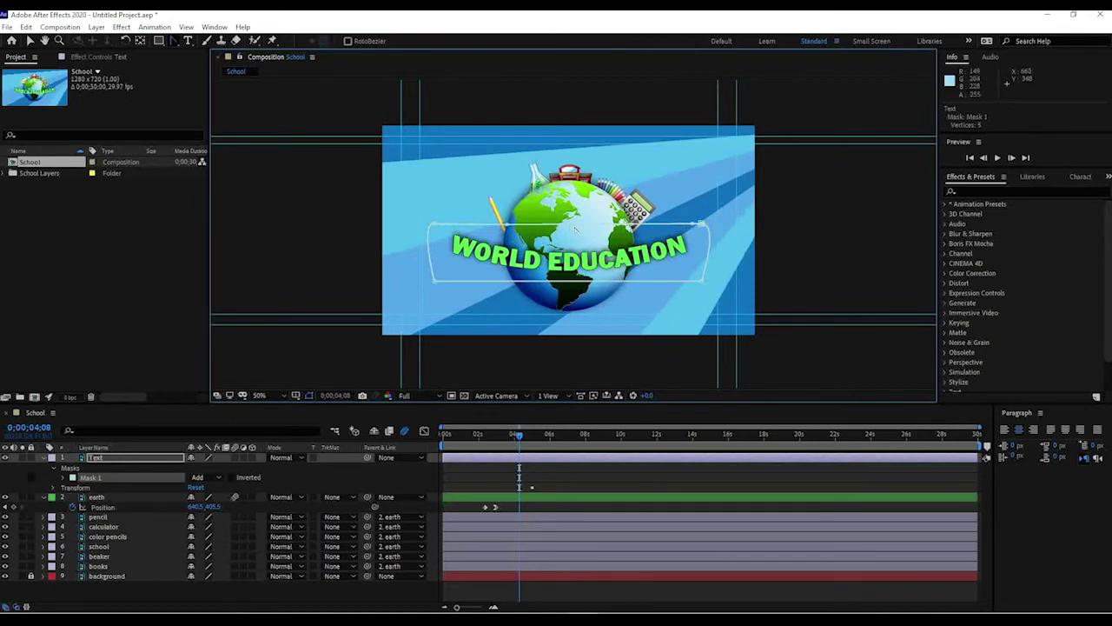
Bend the mask's upper edge below the lettering by lowering its middle vertex and both upper corners until the text is hidden
scroll(574, 230, "up", 2)
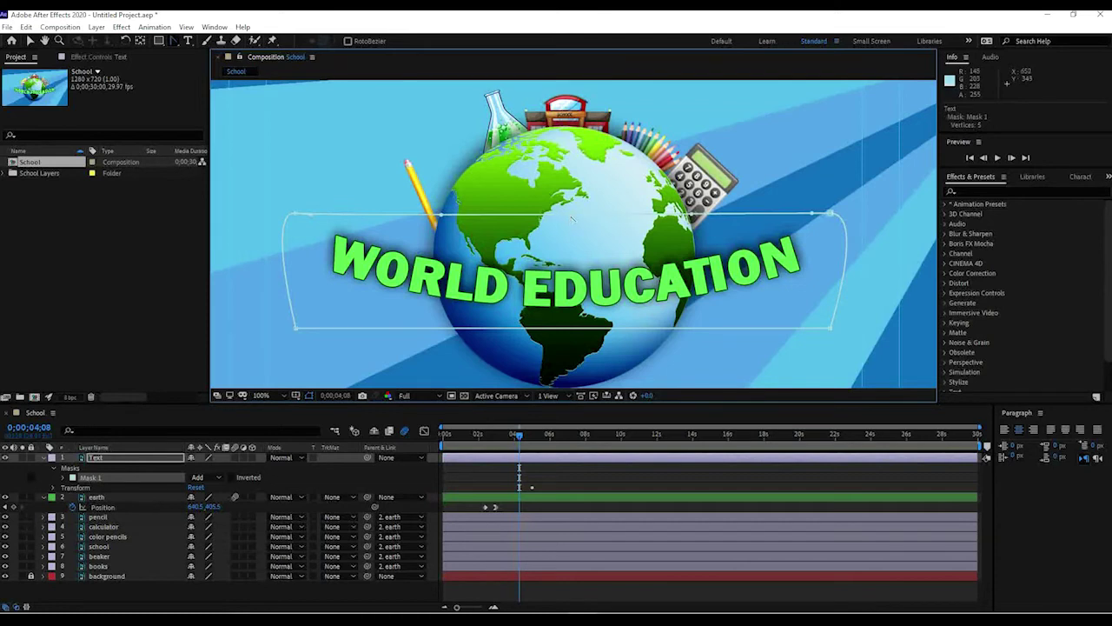
left_click_drag(570, 218, 565, 258)
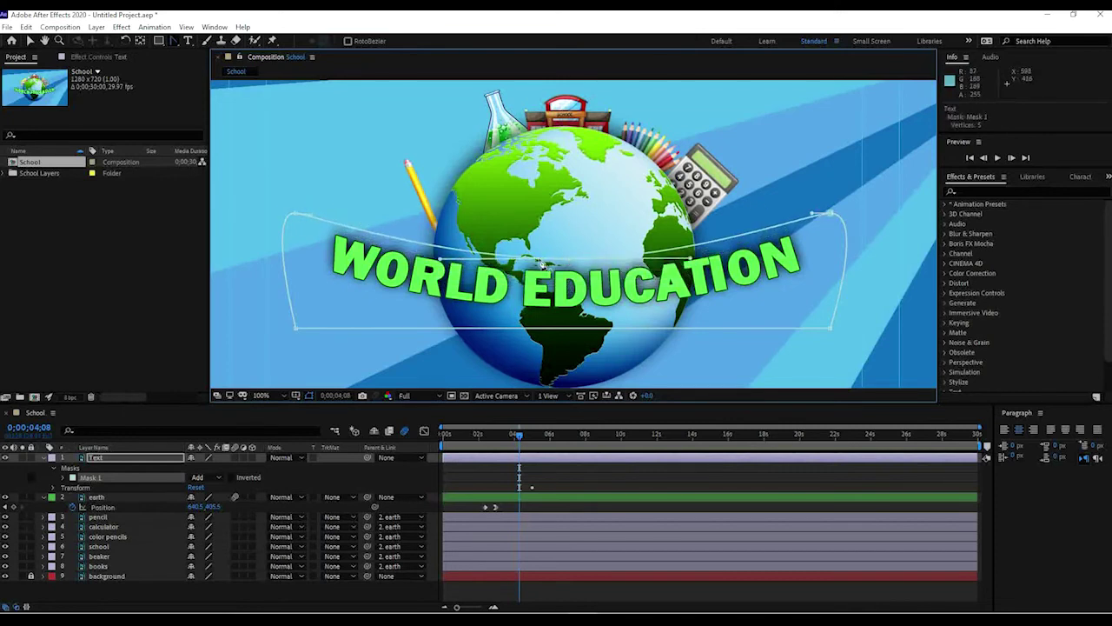
left_click_drag(570, 263, 569, 320)
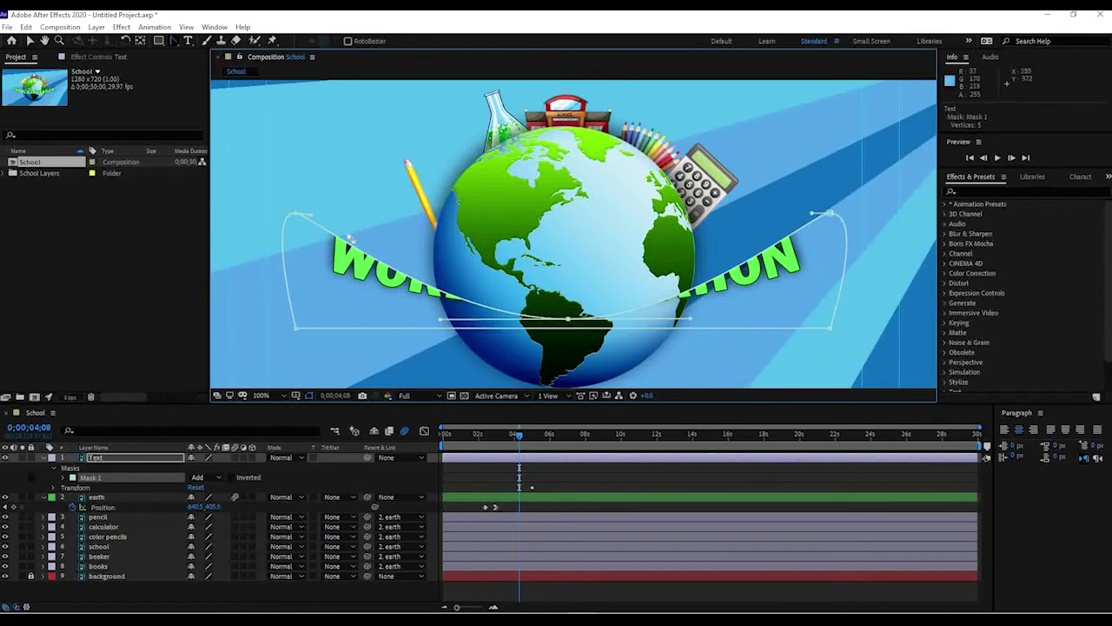
left_click_drag(296, 215, 296, 263)
left_click_drag(834, 217, 834, 266)
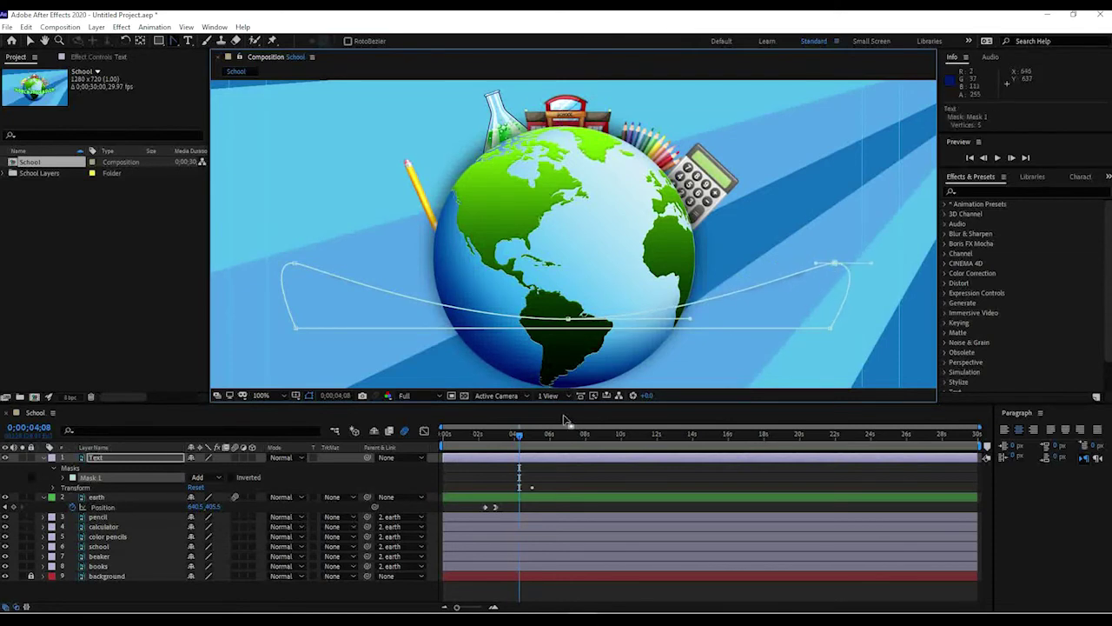
Reveal the properties of the Text layer's Mask 1 and set a starting Mask Path keyframe at 0;00;04;04
left_click(63, 467)
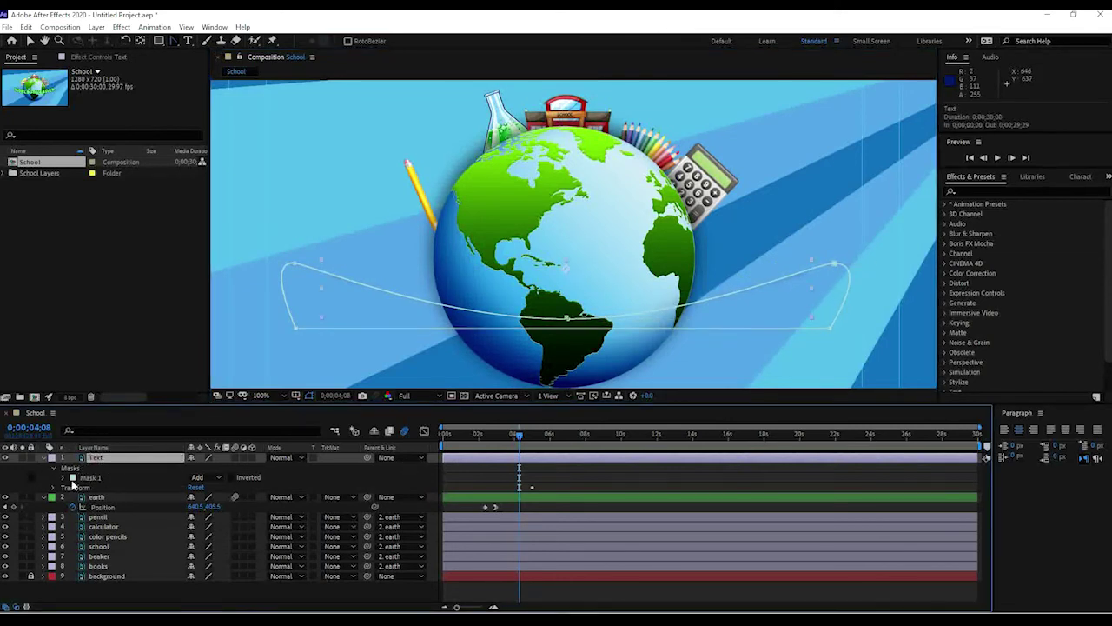
left_click(88, 479)
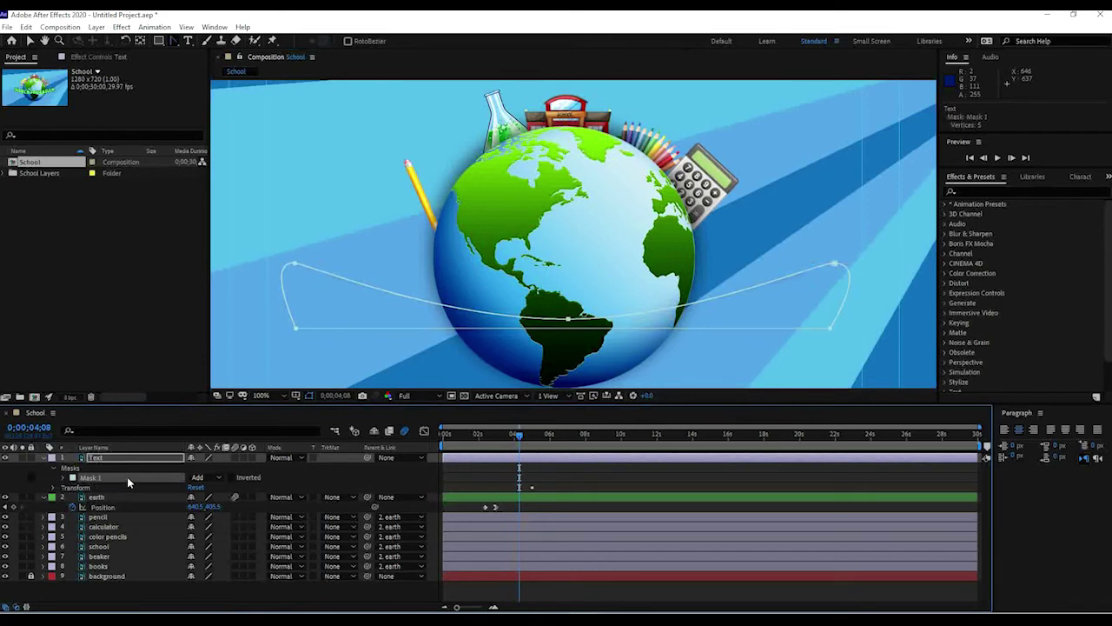
left_click(67, 478)
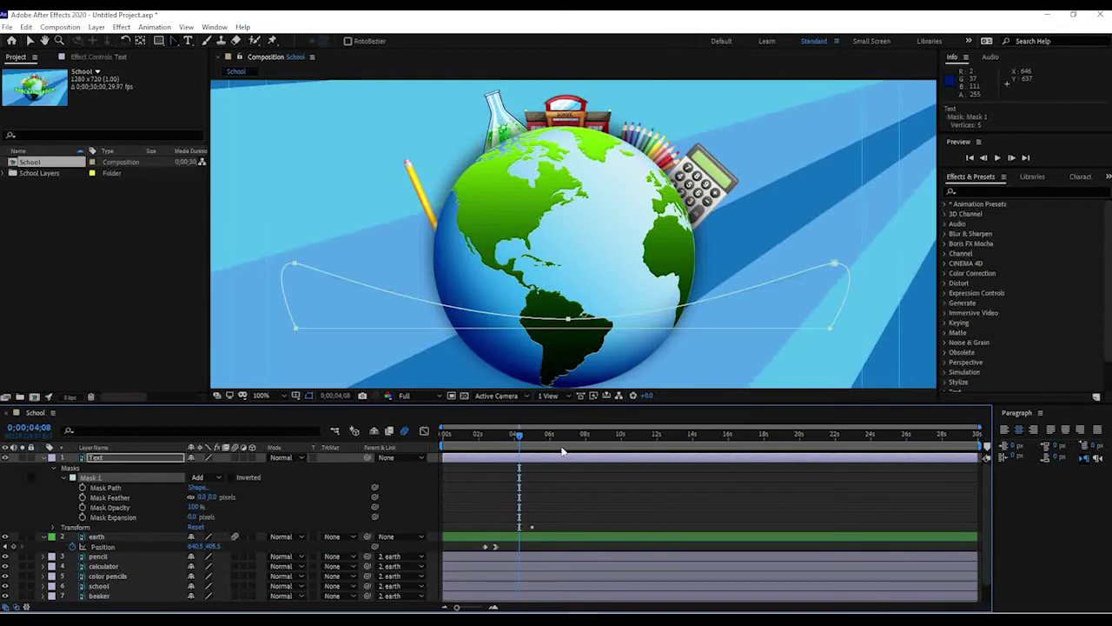
left_click_drag(522, 439, 534, 439)
left_click_drag(513, 439, 516, 439)
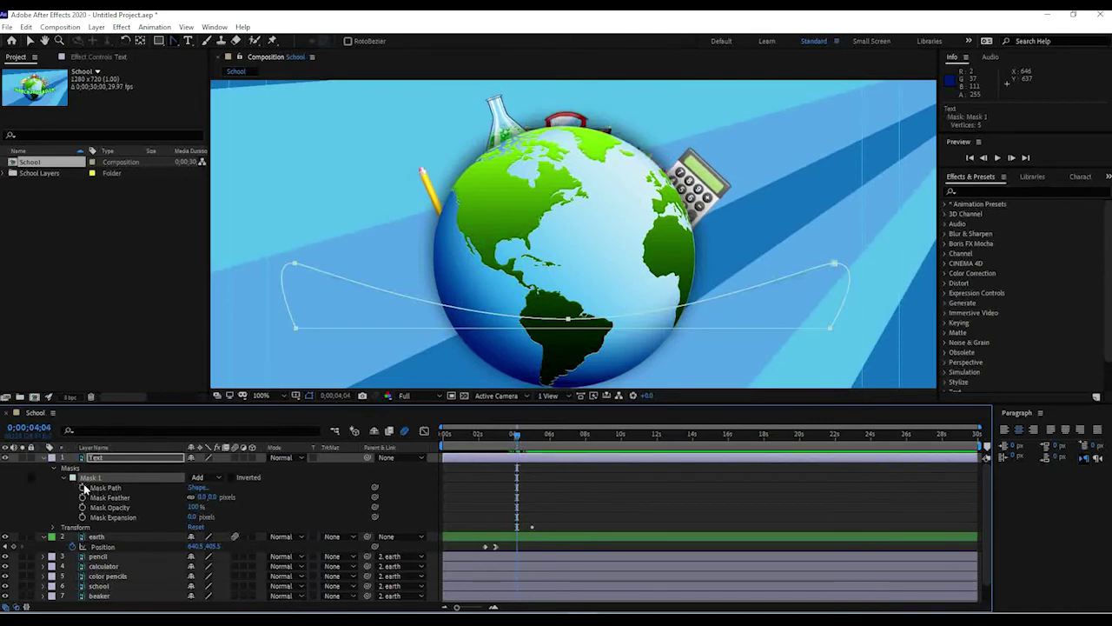
left_click(83, 487)
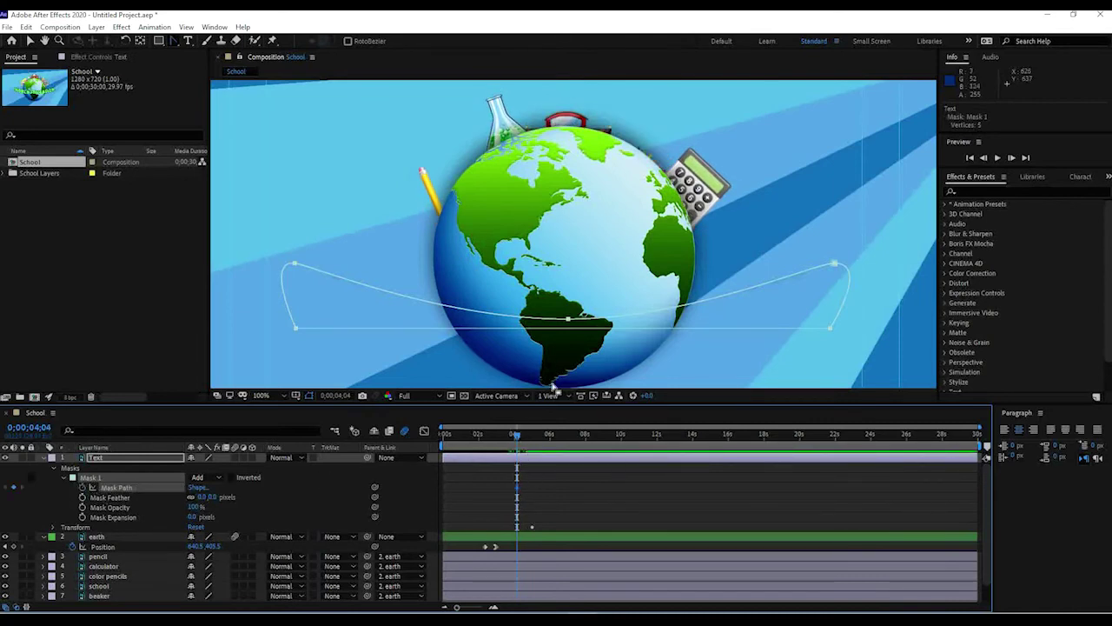
Create a second Mask Path keyframe at 0;00;04;27 by shifting the text mask slightly downward
left_click_drag(517, 436, 529, 439)
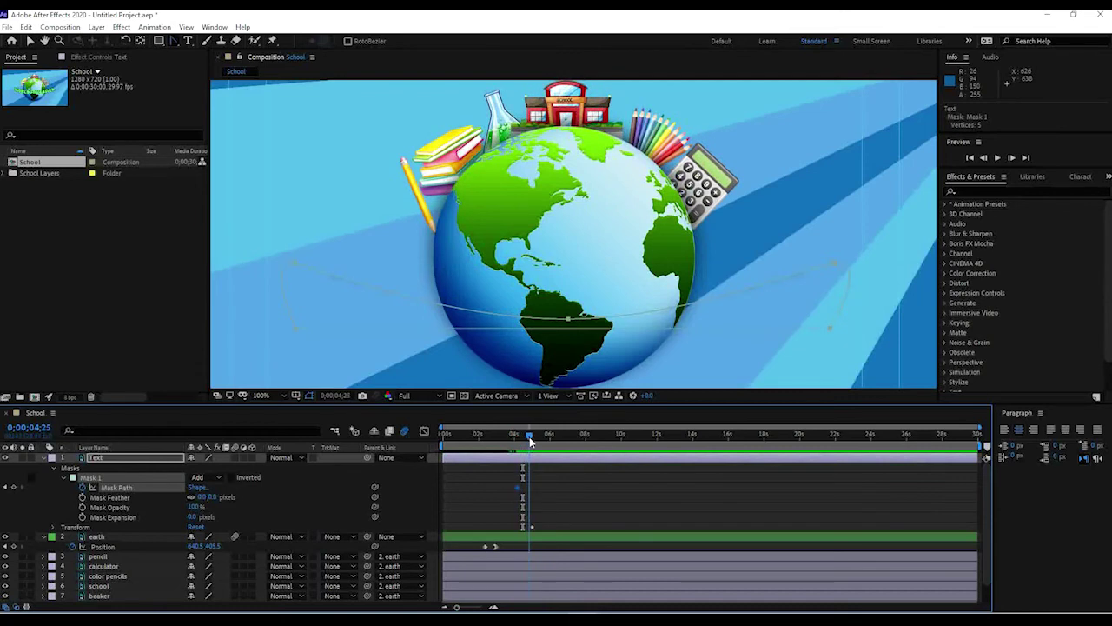
left_click_drag(523, 487, 529, 487)
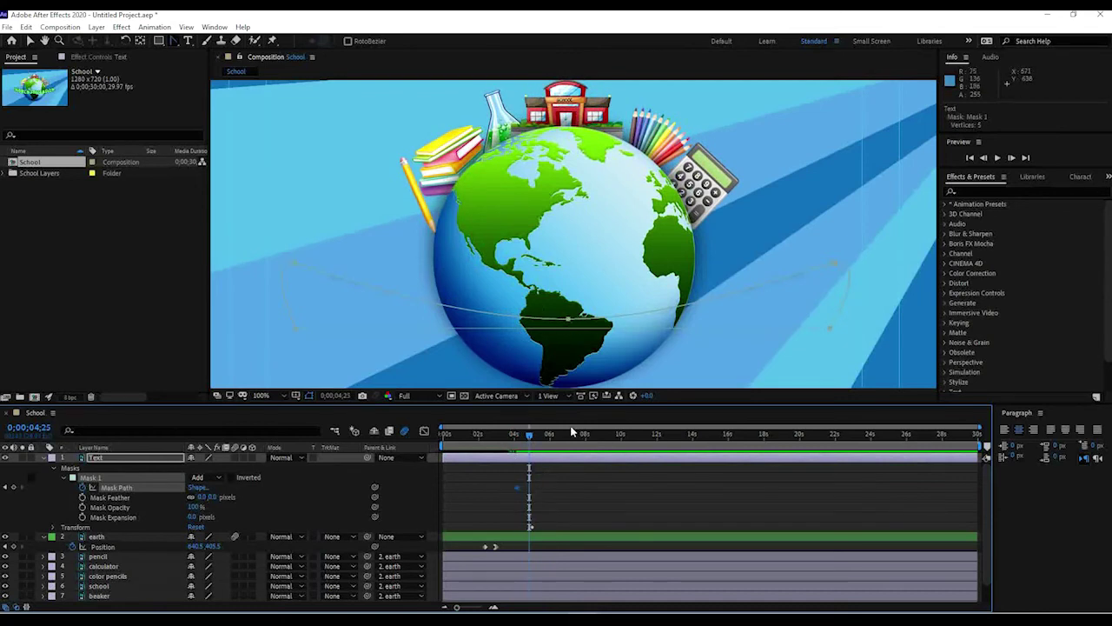
left_click_drag(527, 436, 529, 436)
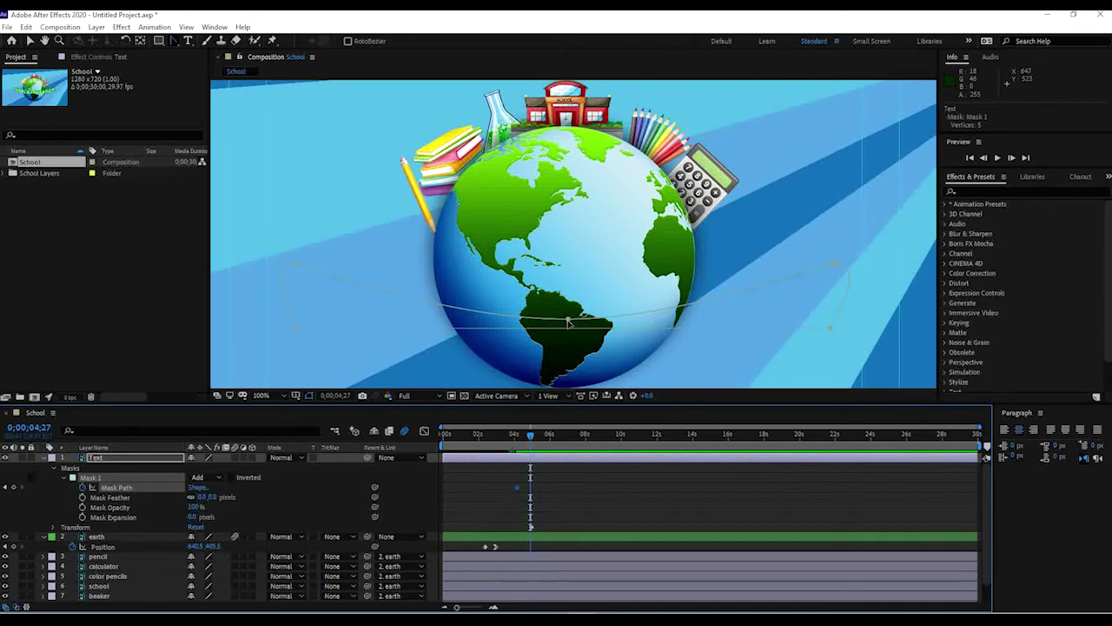
left_click_drag(567, 323, 569, 328)
left_click(568, 327, "ctrl+alt")
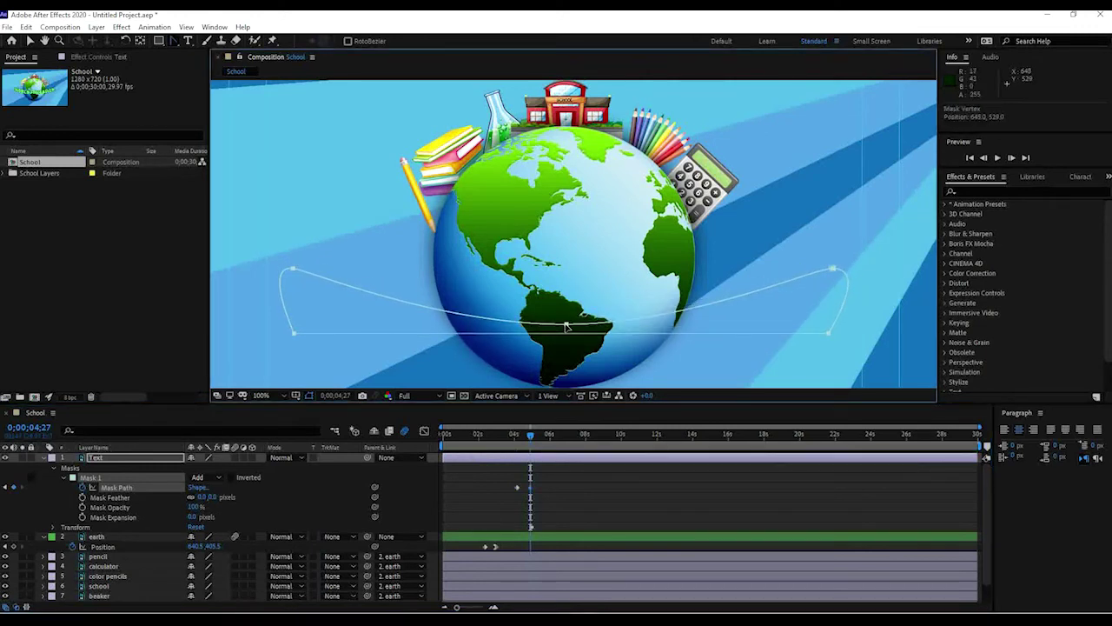
key("ctrl+z")
left_click_drag(567, 326, 570, 332)
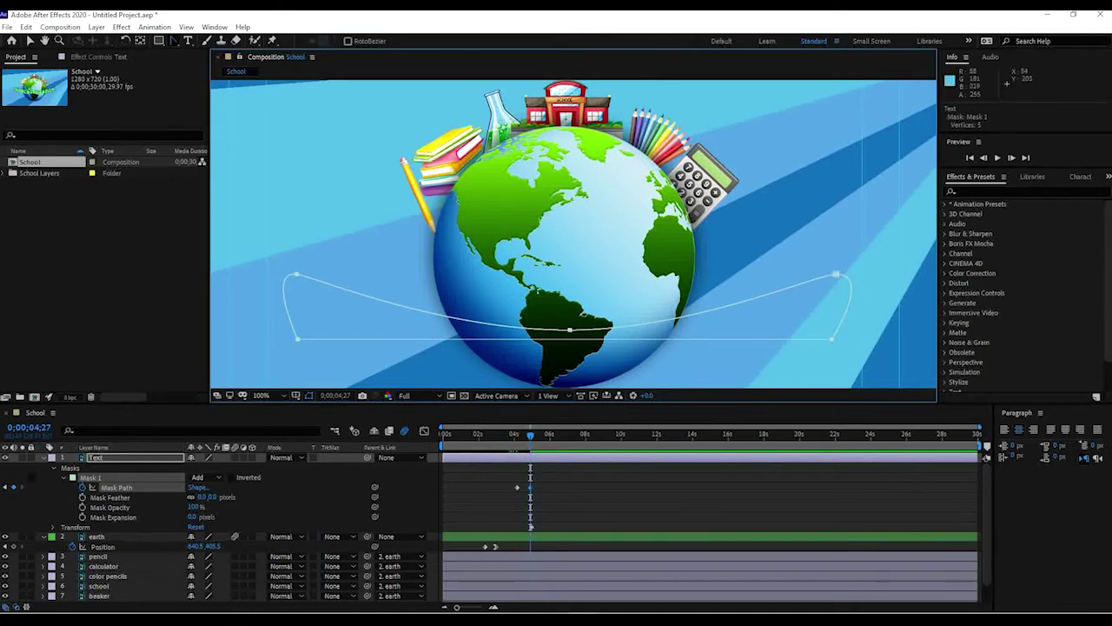
Try to reposition the mask's middle vertex with the Selection tool, and undo the path edits
left_click(30, 42)
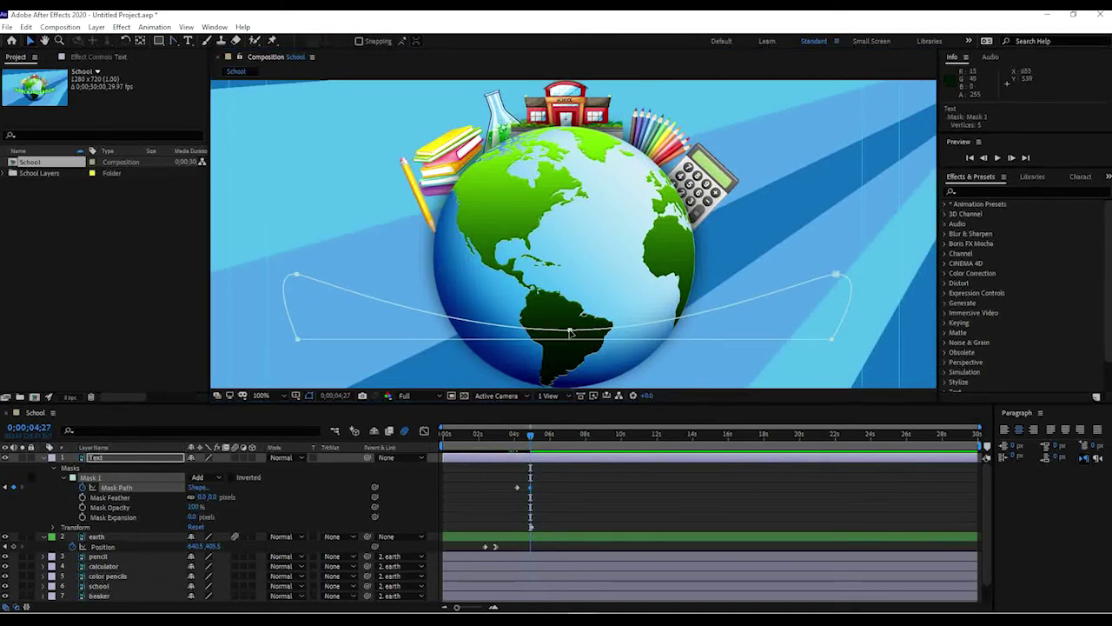
key("shift+Left")
left_click_drag(563, 332, 577, 335)
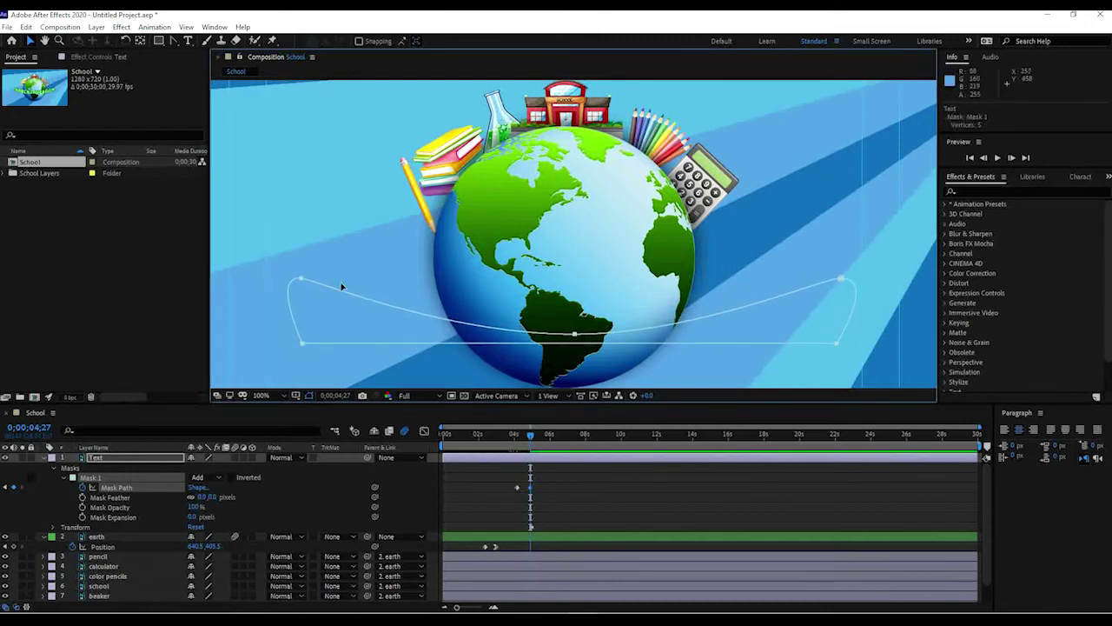
key("ctrl+z")
key("ctrl+z")
key("ctrl+z")
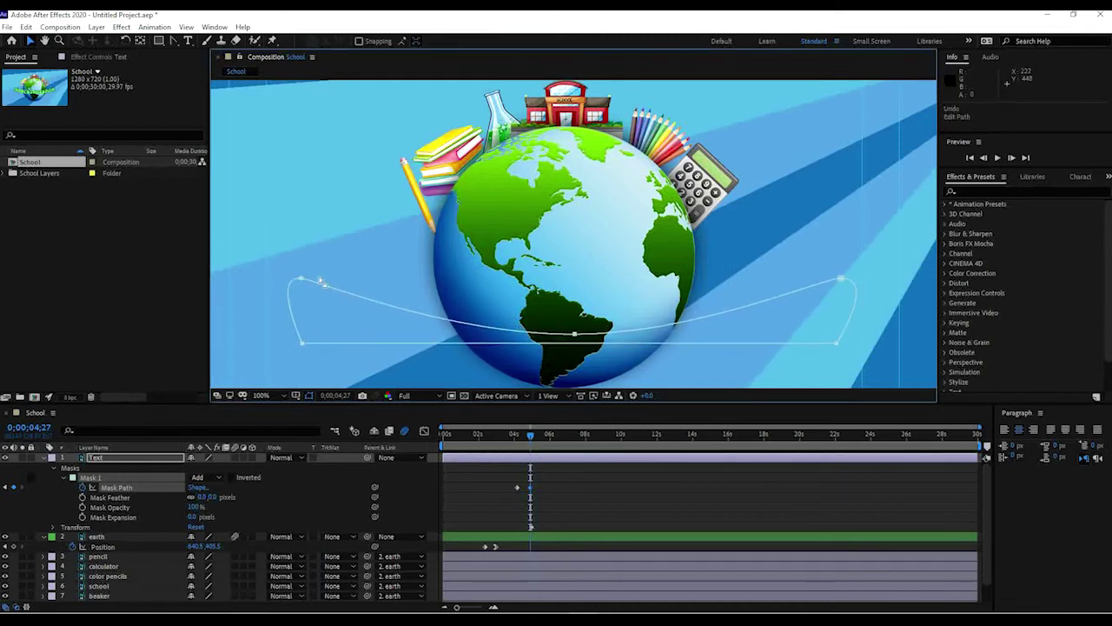
Reshape the text mask at 0;00;04;27 by adjusting its corner curve and raising the middle vertex and both upper corners above the lettering
left_click(173, 40)
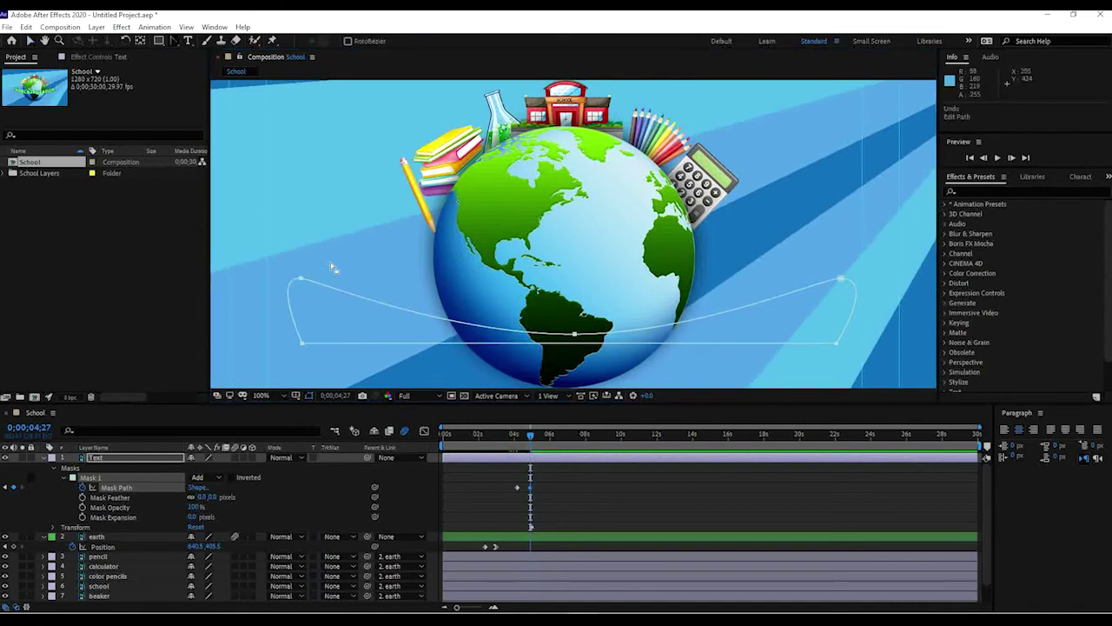
mouse_move(301, 280)
left_mouse_down()
mouse_move(278, 276)
mouse_move(322, 273)
left_mouse_up()
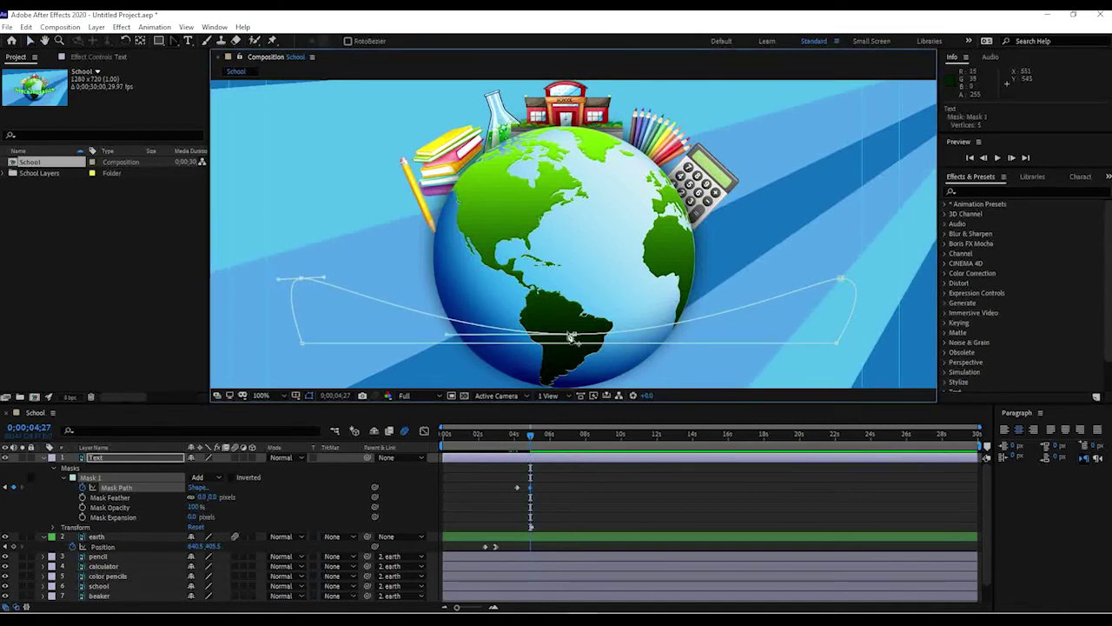
left_click_drag(576, 336, 576, 260)
left_click_drag(303, 282, 310, 222)
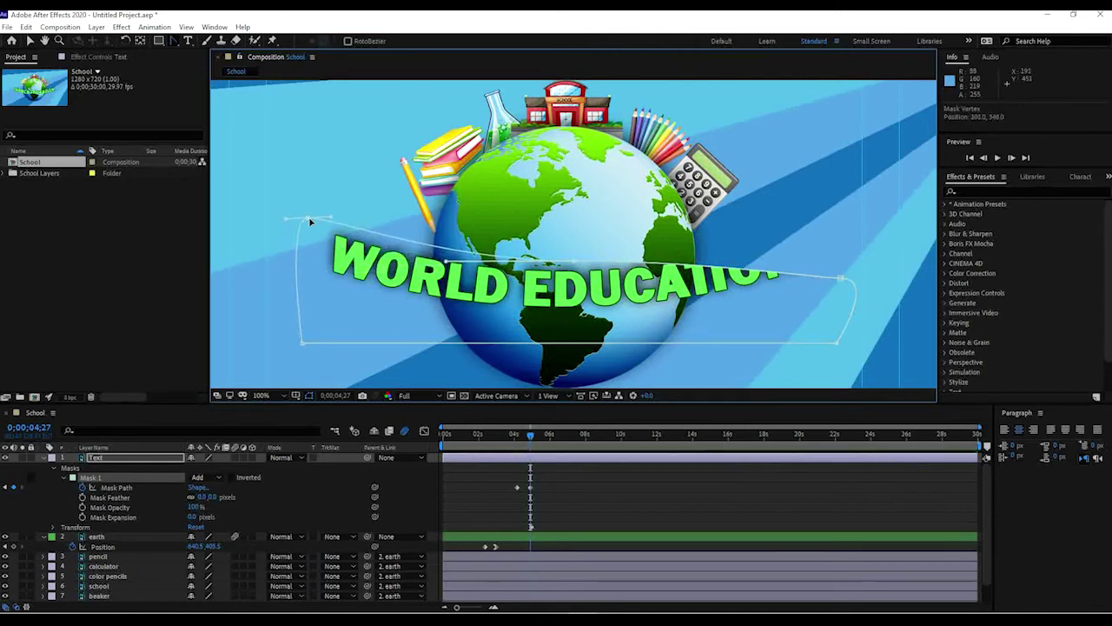
left_click_drag(839, 278, 812, 222)
Deselect the Text layer and preview the mask reveal from 0;00;03;19 and from the composition's start
mouse_move(518, 436)
left_mouse_down()
mouse_move(539, 433)
mouse_move(514, 426)
mouse_move(541, 423)
mouse_move(508, 437)
left_mouse_up()
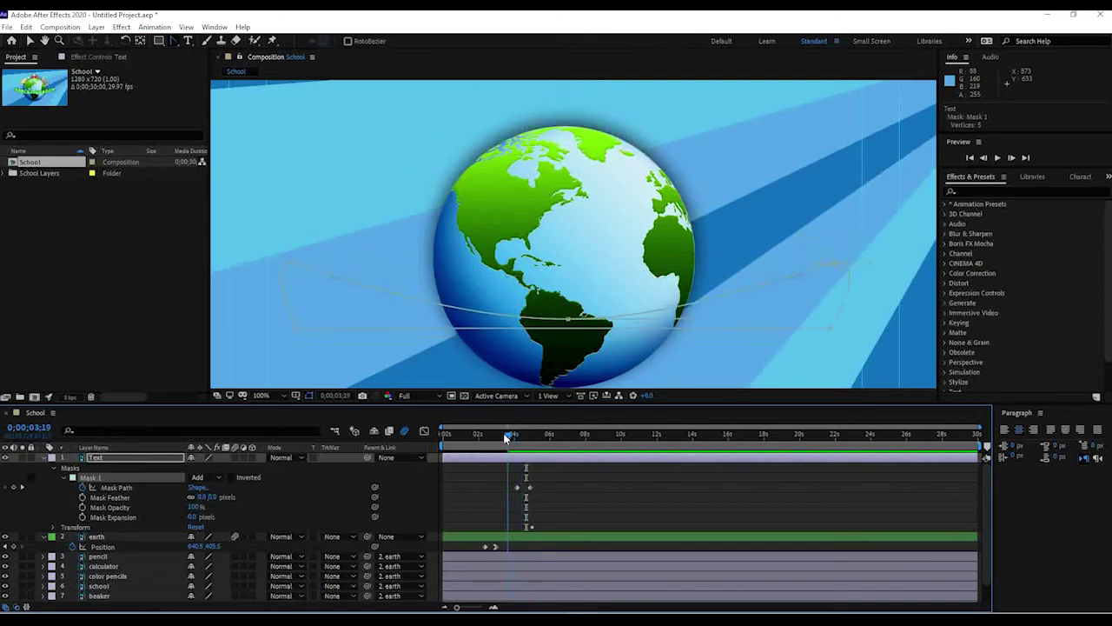
key("comma")
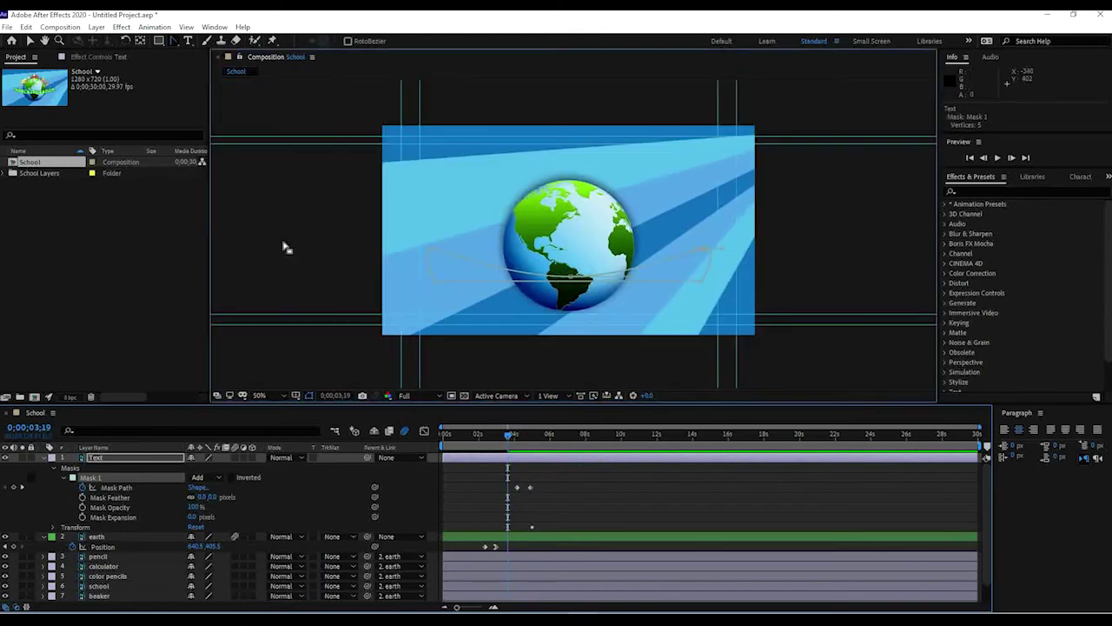
left_click(34, 41)
left_click(287, 217)
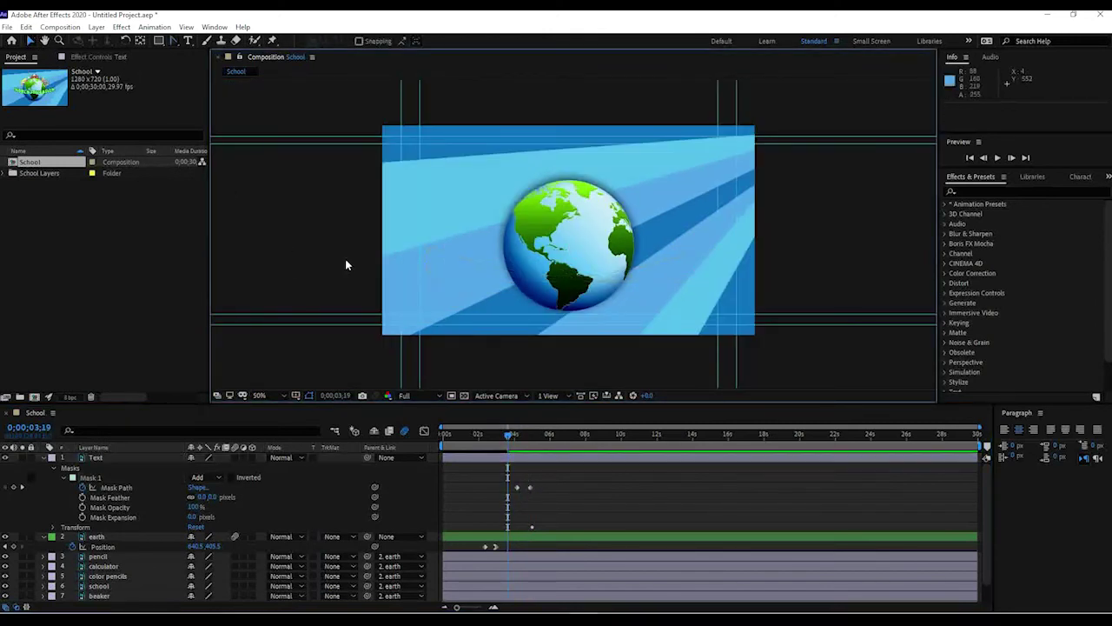
key("space")
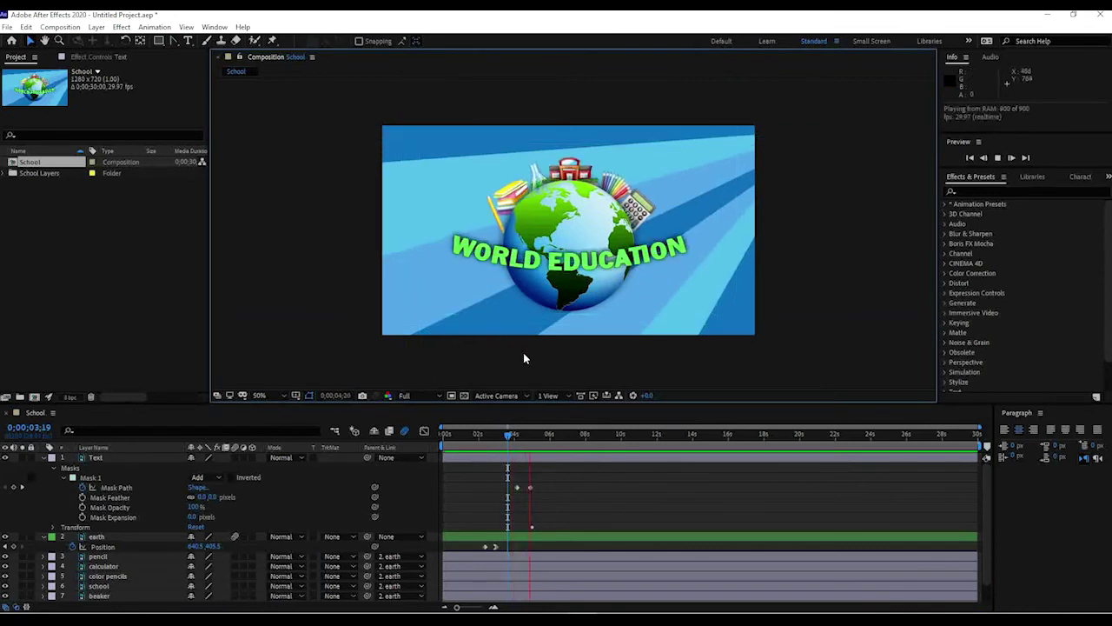
key("space")
key("Home")
key("space")
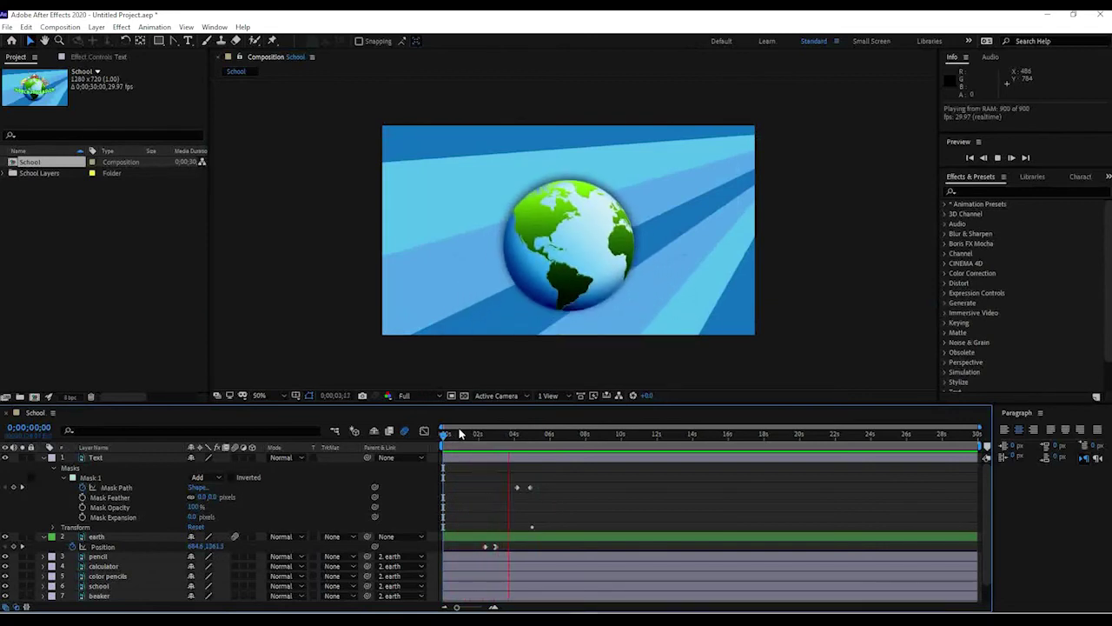
Set the Text mask's Mask Feather to 9 pixels while viewing the partly revealed lettering at 0;00;04;17
left_click_drag(477, 432, 524, 433)
key("period")
key("period")
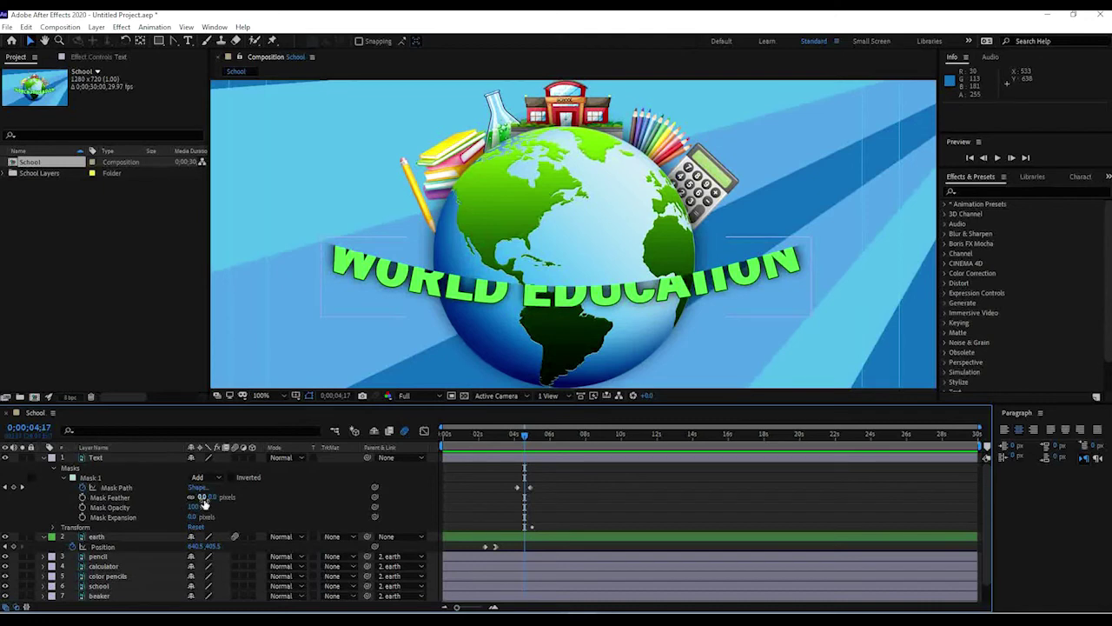
left_click_drag(203, 501, 208, 498)
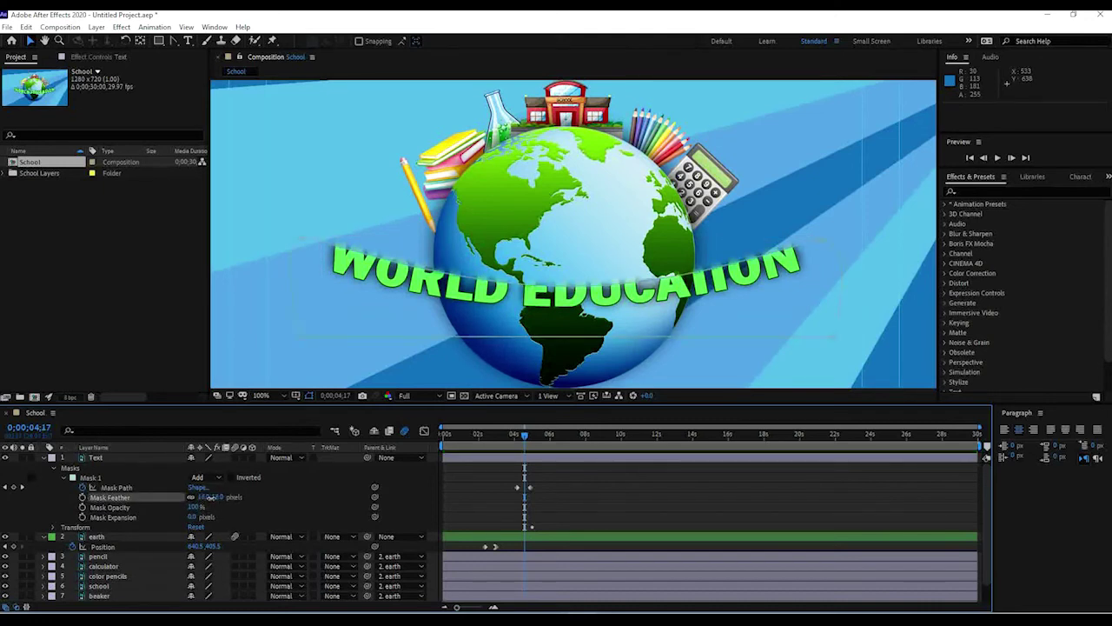
left_click(368, 261)
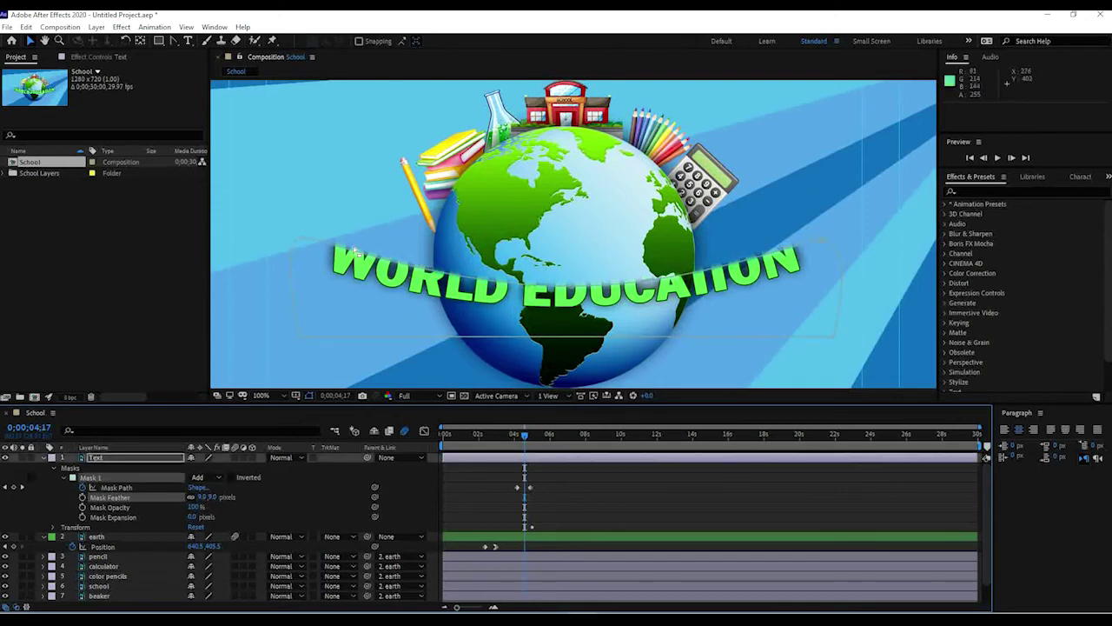
Scrub through the text reveal between 0;00;03;25 and 0;00;04;17 to examine the mask's feathered edge
left_click_drag(520, 432, 512, 431)
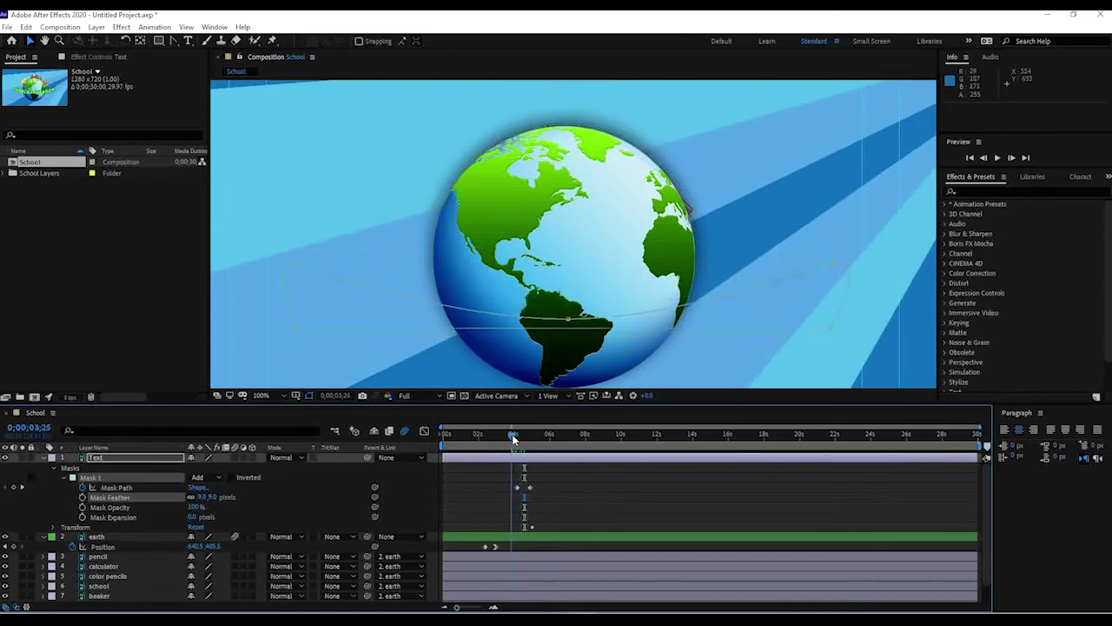
left_click(265, 326)
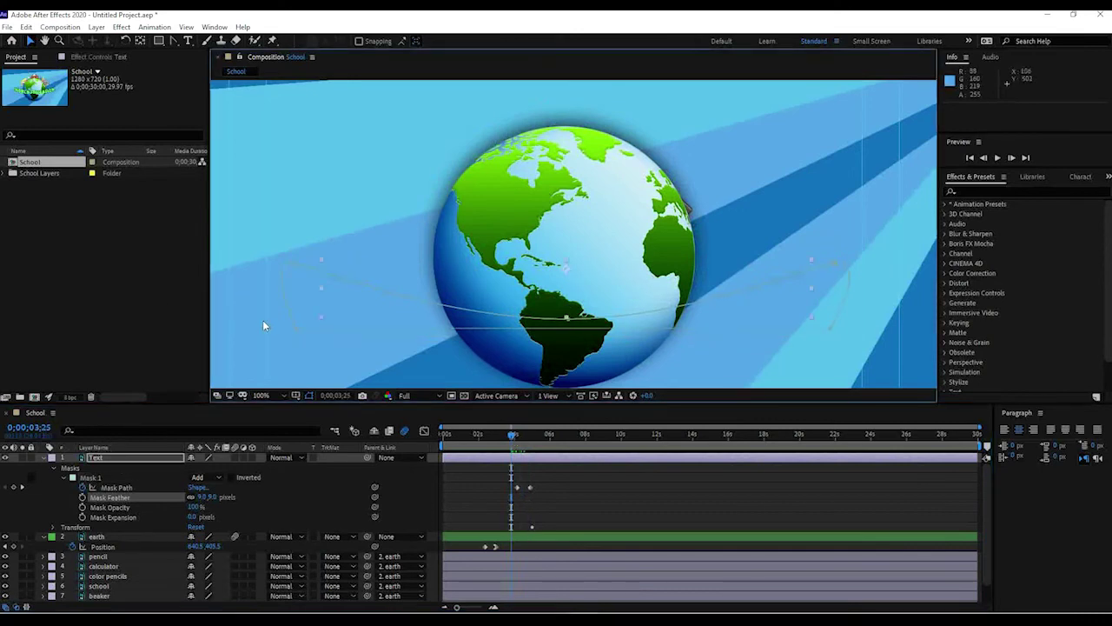
left_click(119, 350)
key("comma")
key("comma")
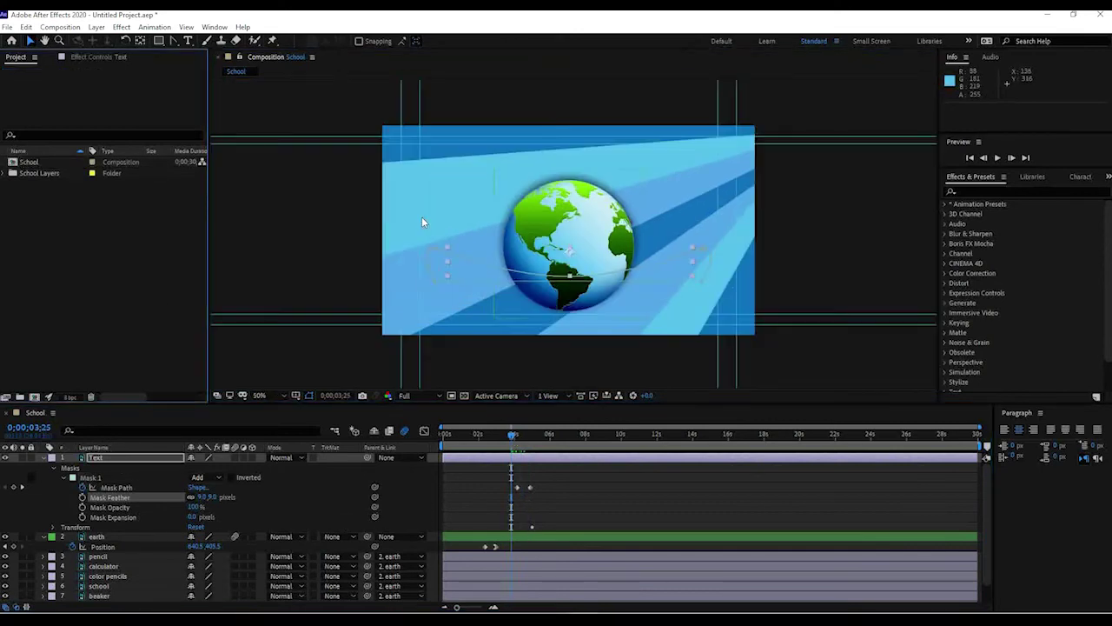
mouse_move(511, 442)
left_mouse_down()
mouse_move(532, 438)
mouse_move(511, 441)
mouse_move(522, 441)
left_mouse_up()
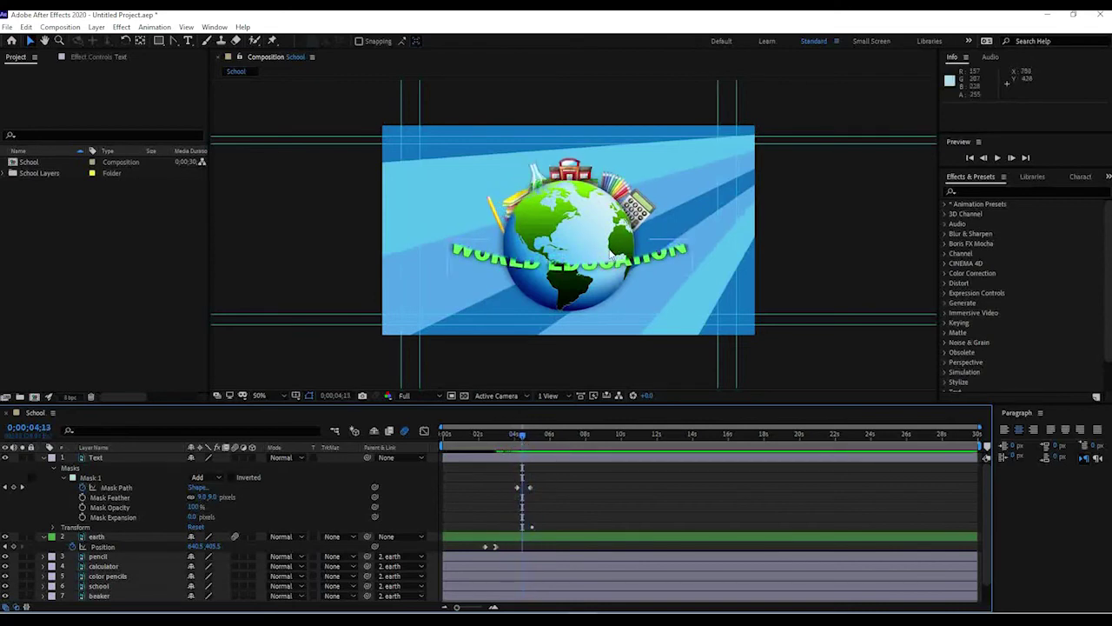
scroll(609, 263, "up", 2)
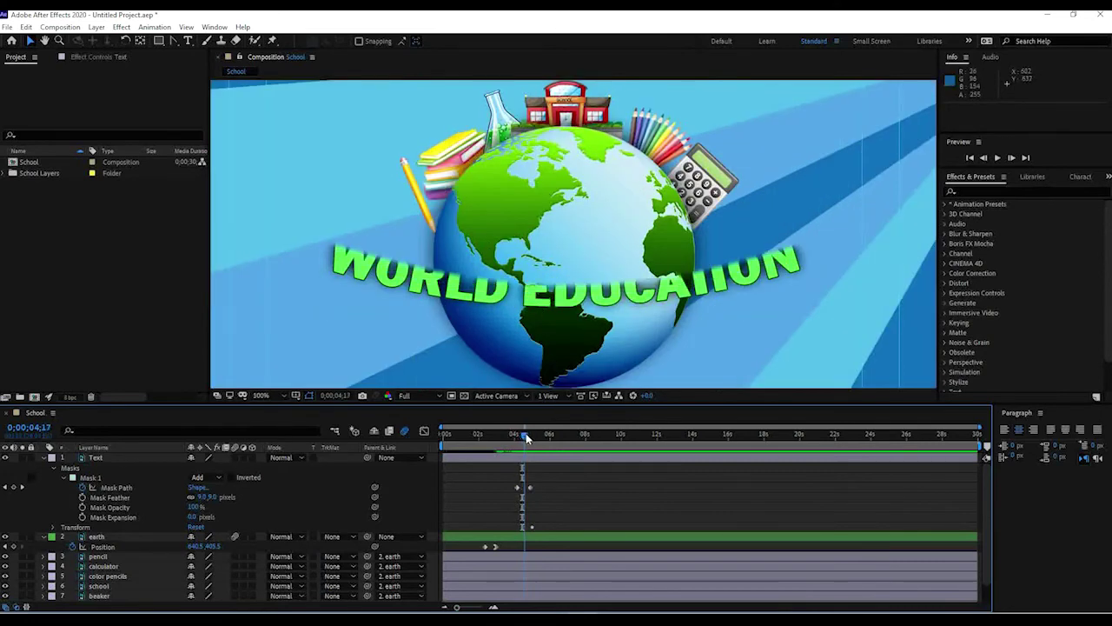
left_click_drag(524, 431, 515, 433)
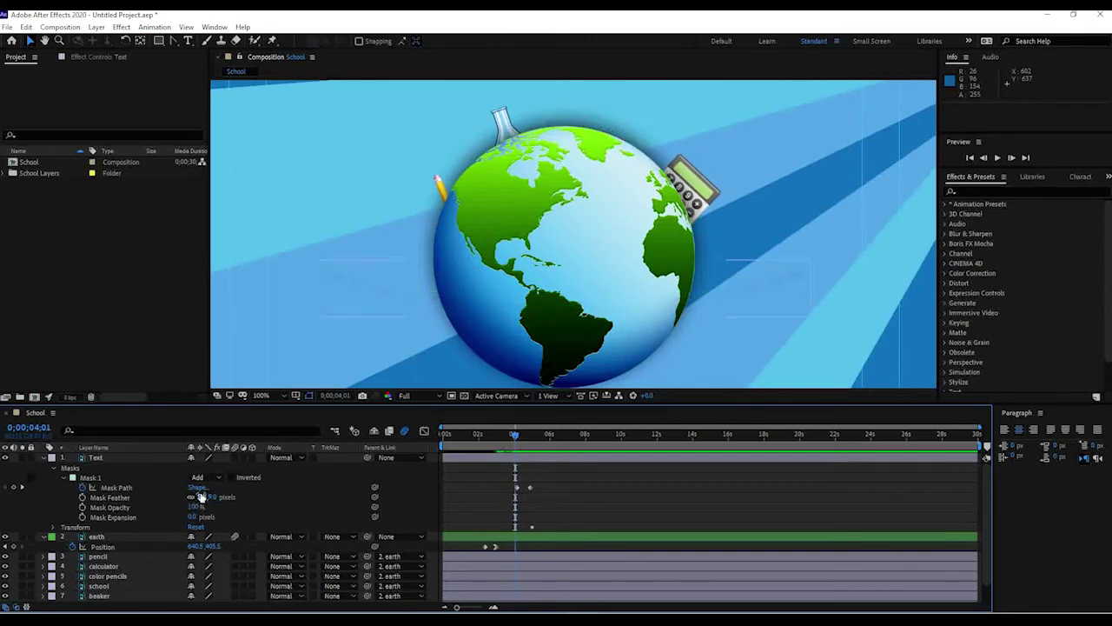
Try a Mask Feather of 0 pixels on the Text mask, and return it to 9 pixels
mouse_move(206, 497)
left_mouse_down()
mouse_move(232, 496)
mouse_move(193, 496)
left_mouse_up()
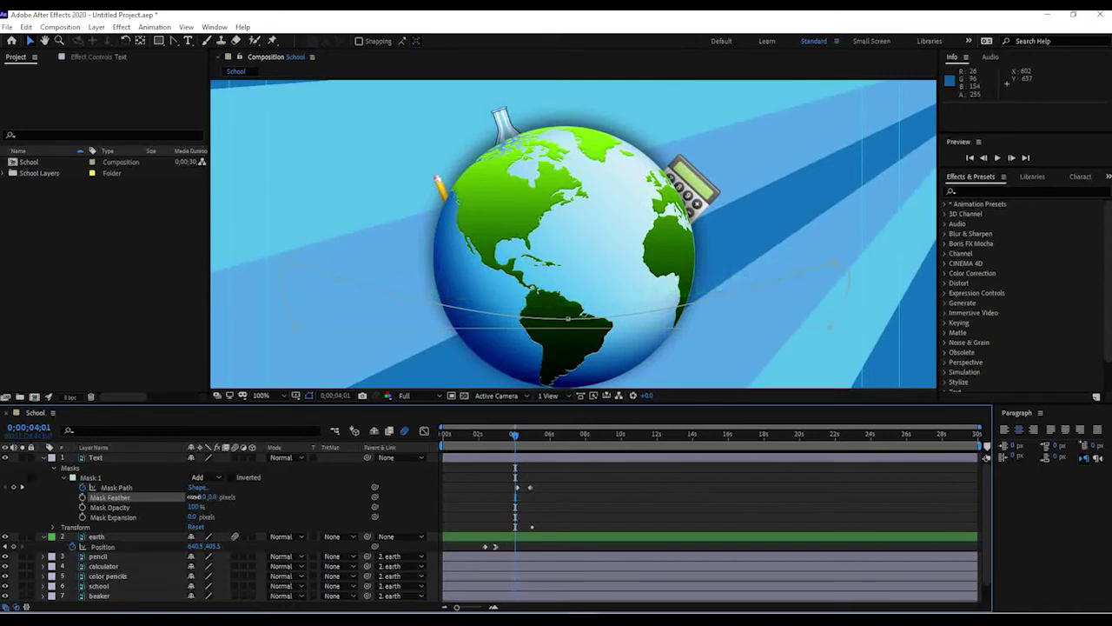
left_click(409, 470)
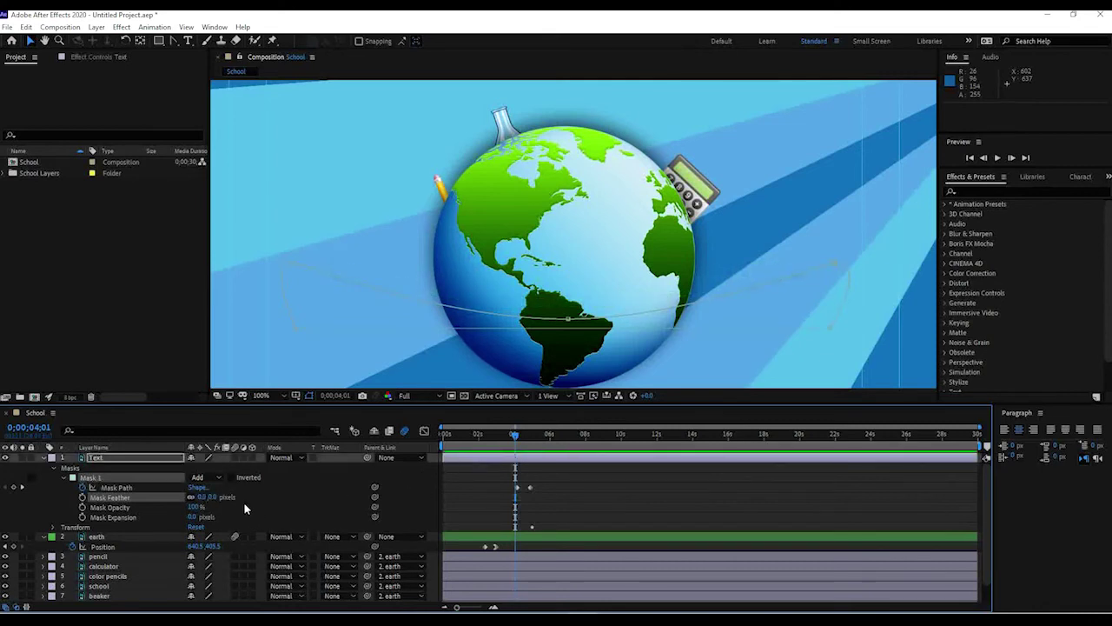
left_click_drag(197, 497, 205, 491)
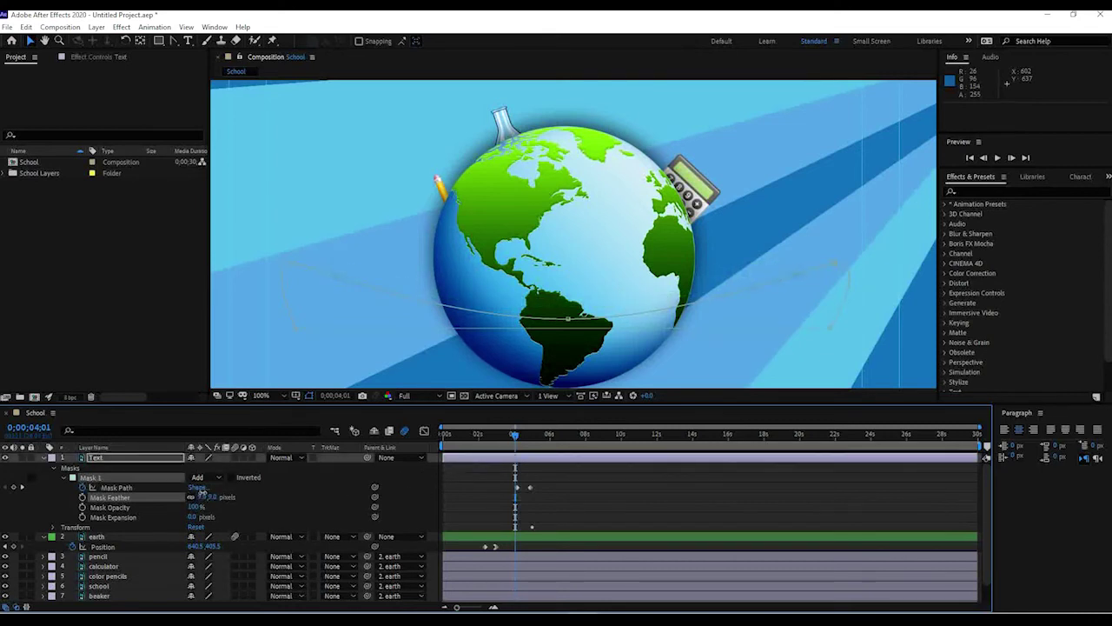
Shift the second Mask Path keyframe slightly earlier and apply Easy Ease In to it
mouse_move(521, 442)
left_mouse_down()
mouse_move(530, 434)
mouse_move(512, 434)
left_mouse_up()
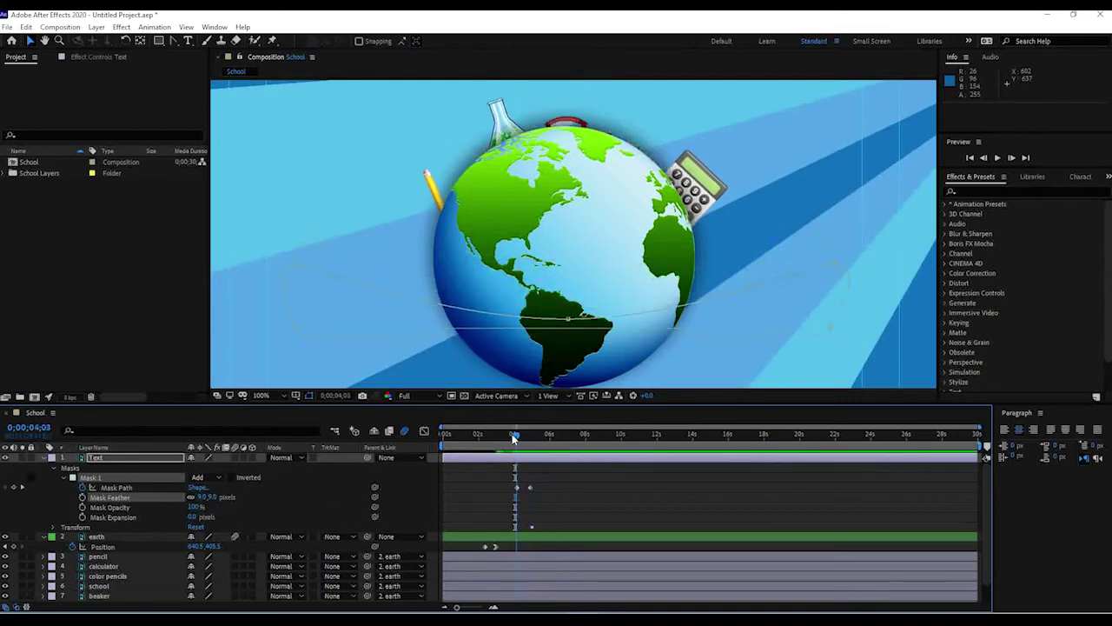
mouse_move(527, 488)
left_mouse_down()
mouse_move(518, 492)
mouse_move(528, 490)
left_mouse_up()
right_click(527, 490)
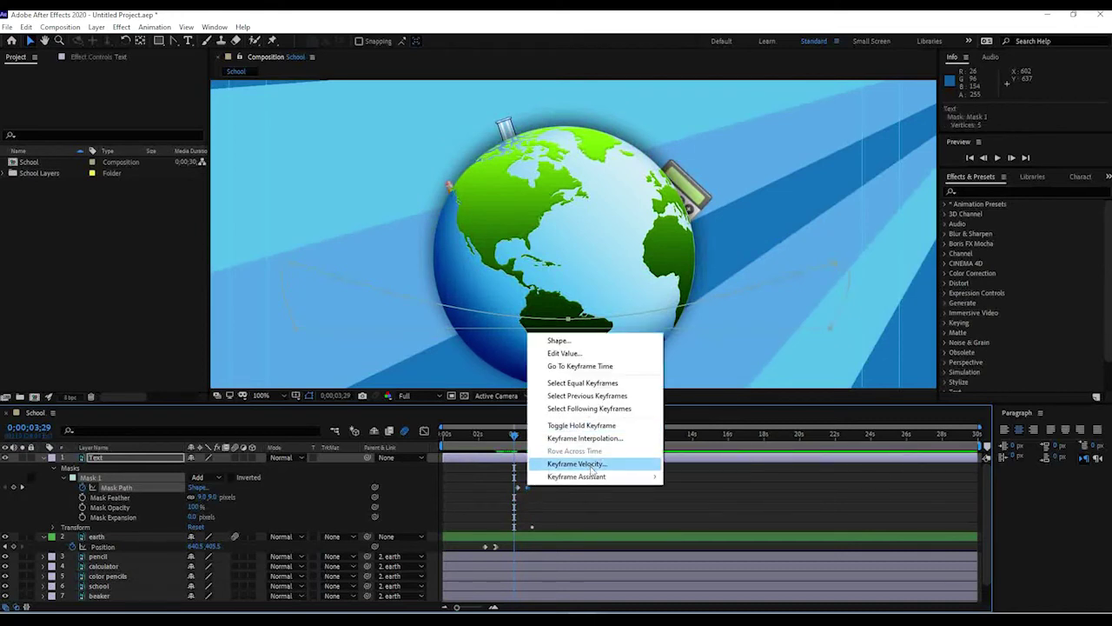
mouse_move(596, 483)
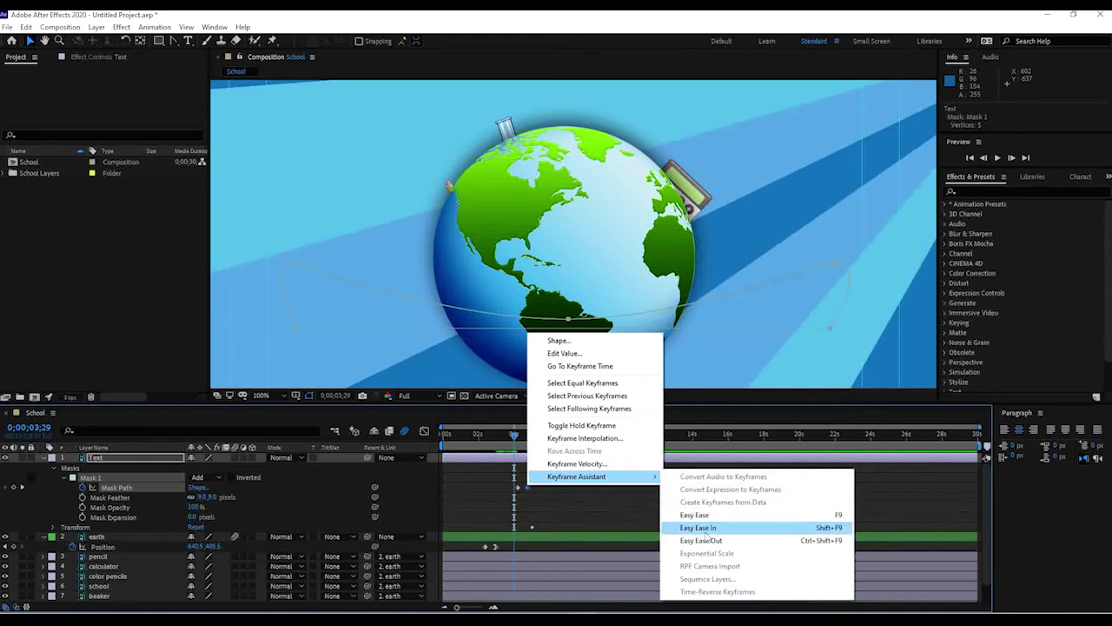
left_click(715, 528)
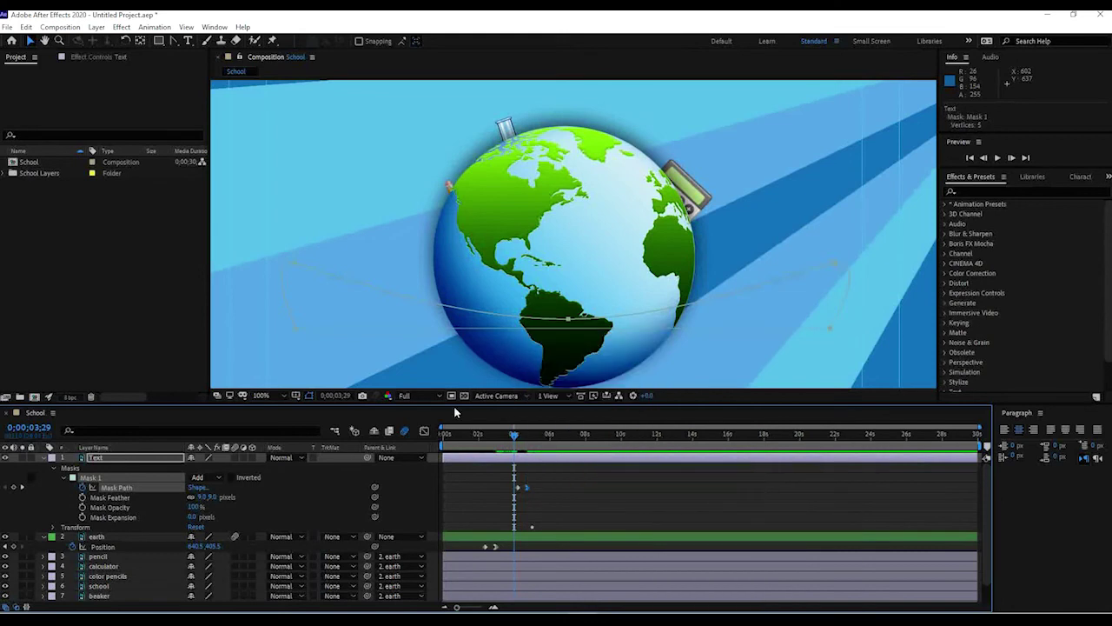
Preview the eased text reveal from 0;00;03;00, and play the whole animation from 0;00;00;09
left_click(497, 433)
scroll(409, 239, "down", 2)
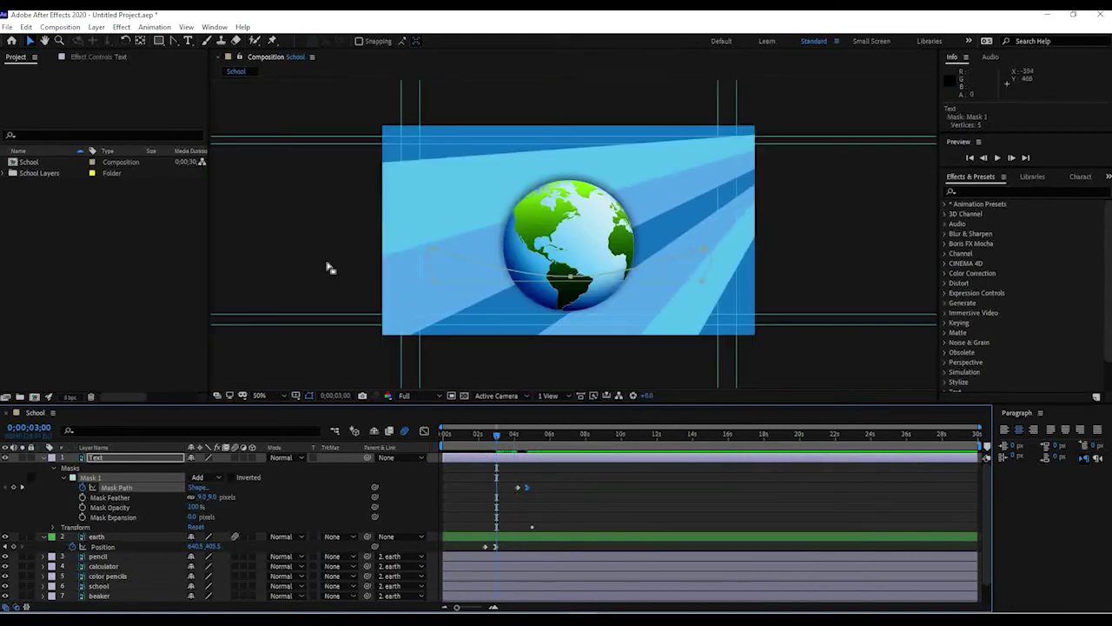
left_click(258, 259)
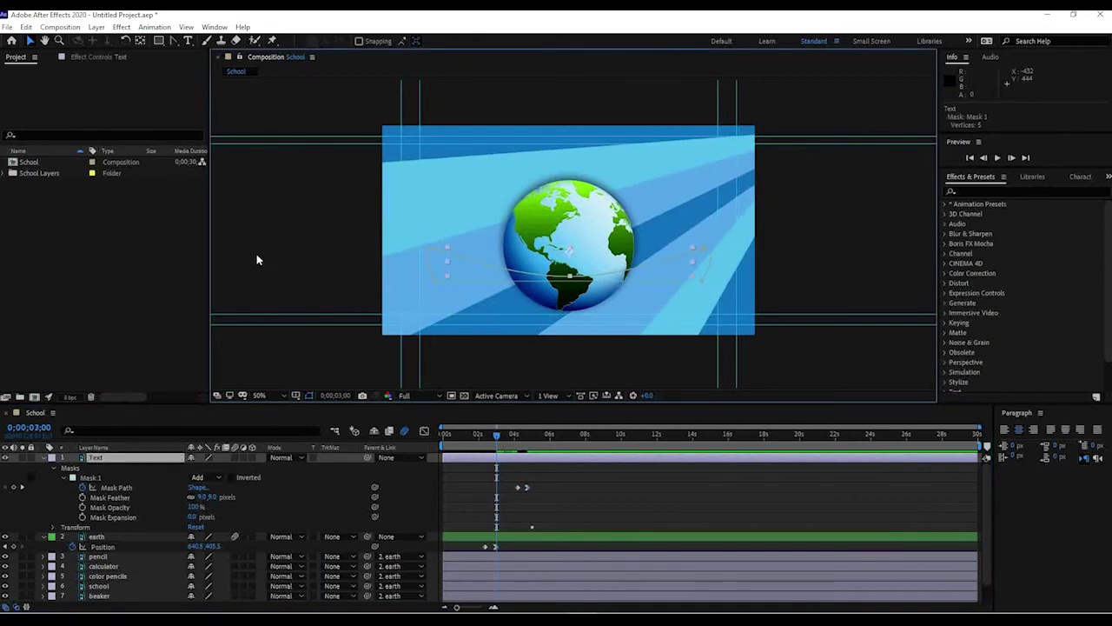
key("space")
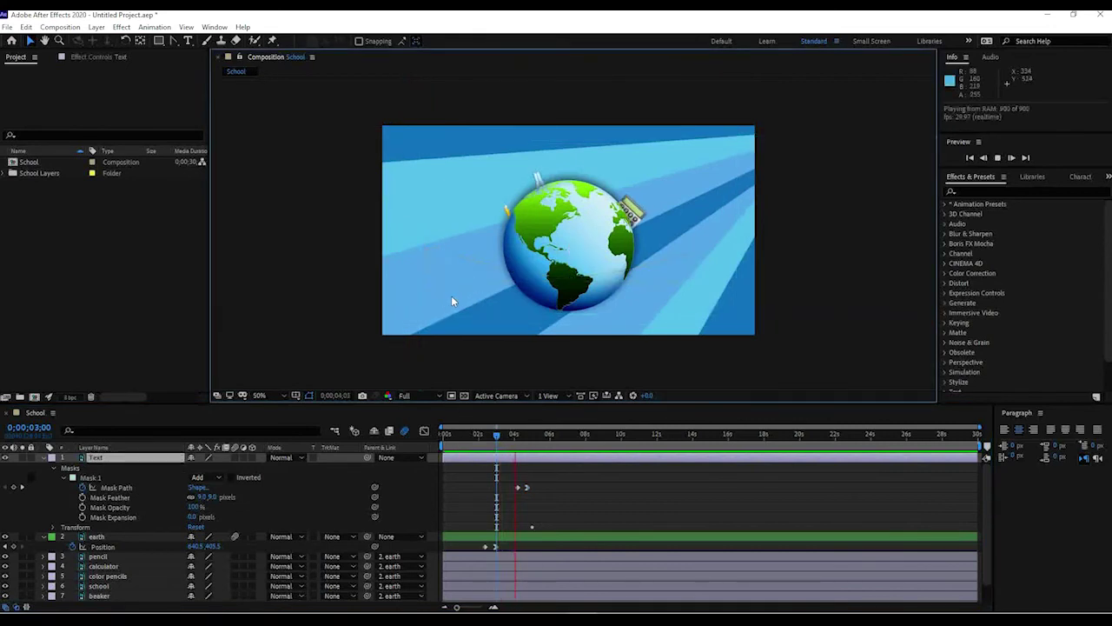
left_click_drag(528, 438, 448, 436)
key("space")
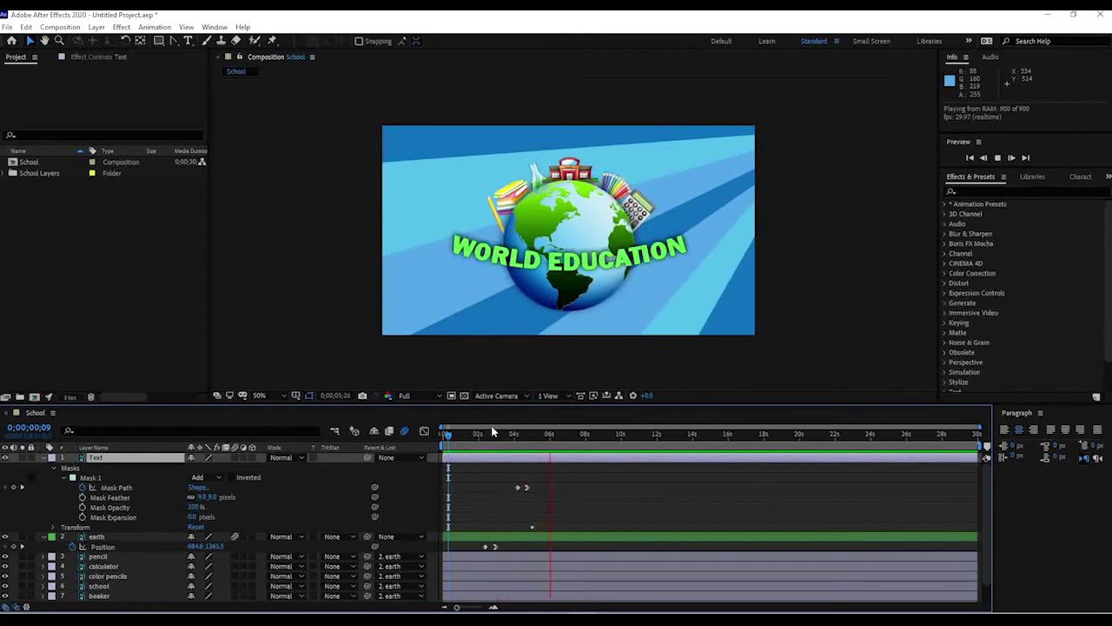
key("space")
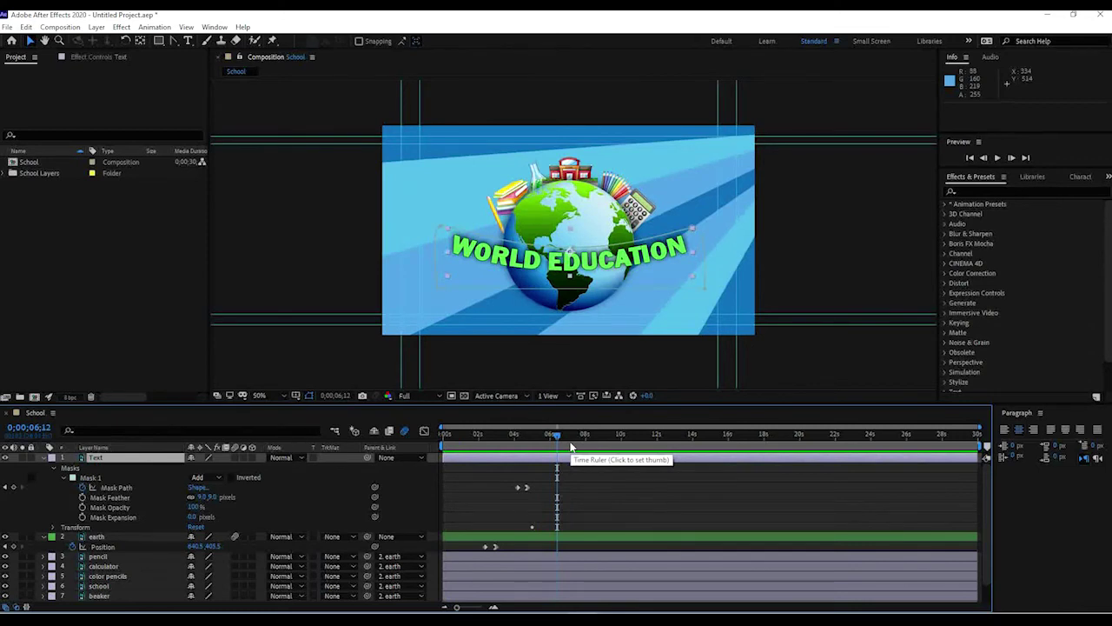
Trim the composition's work area to run from 0;00;01;11 to 0;00;08;02
left_click_drag(487, 434, 462, 444)
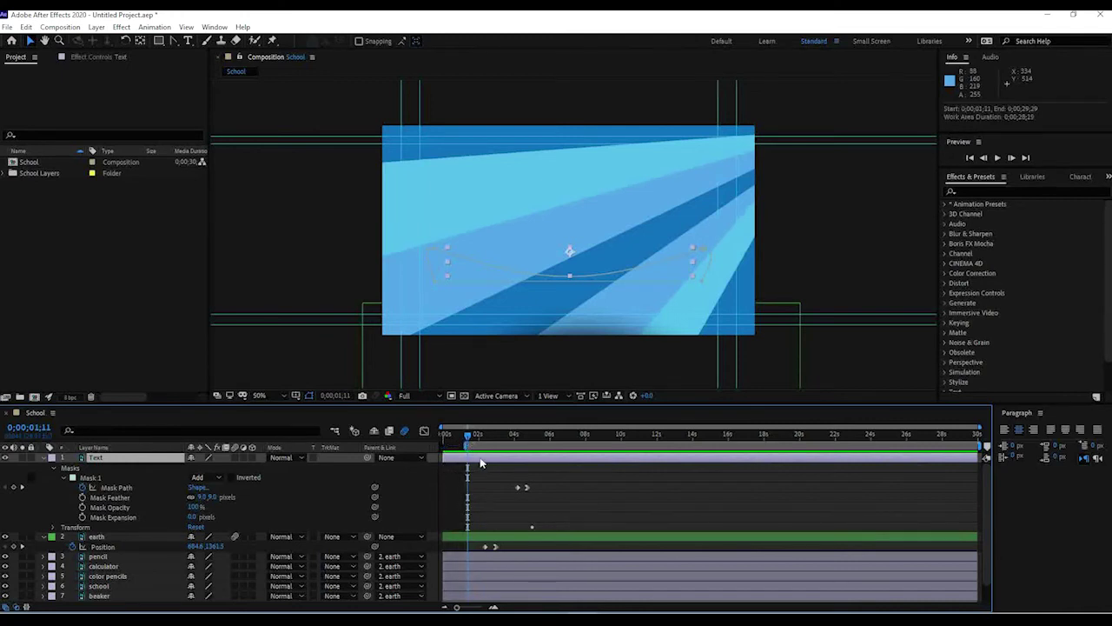
mouse_move(468, 436)
left_mouse_down()
mouse_move(441, 432)
mouse_move(466, 437)
left_mouse_up()
left_click_drag(467, 436, 579, 437)
right_click(585, 460)
left_click_drag(982, 443, 581, 436)
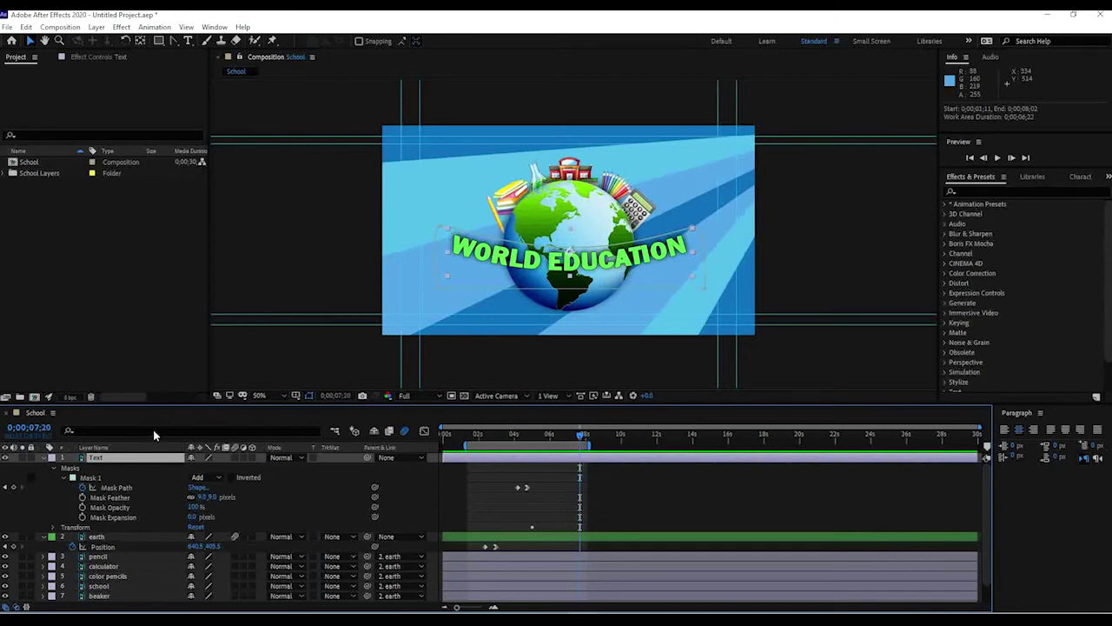
Collapse the Text and earth layer properties, go to 0;00;06;28, and select the School composition in the project
left_click(45, 458)
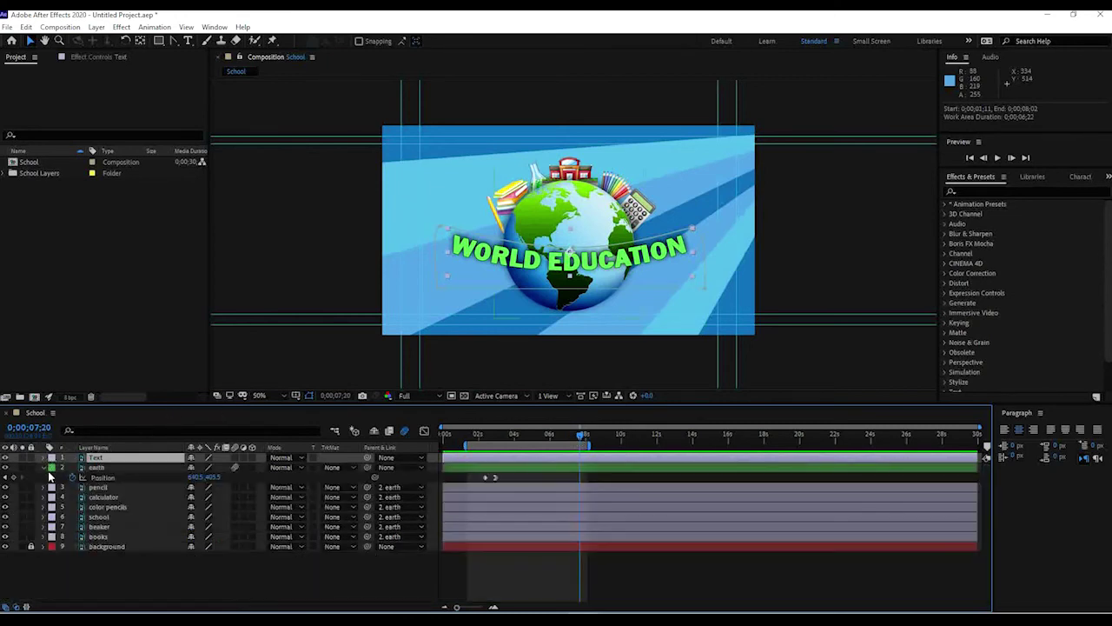
left_click(46, 467)
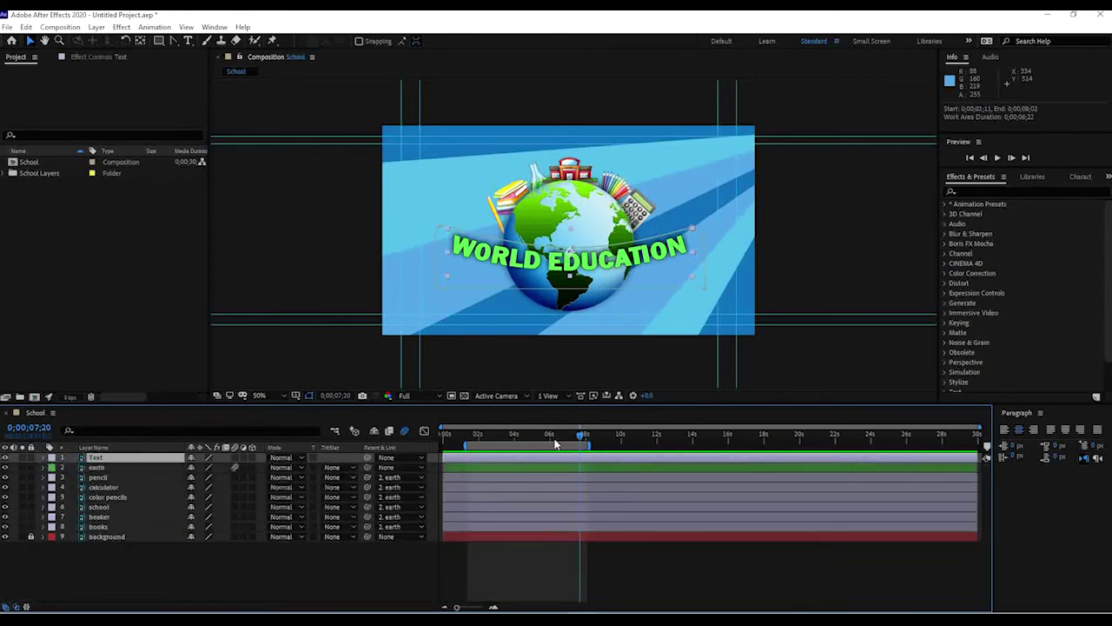
left_click_drag(535, 439, 566, 437)
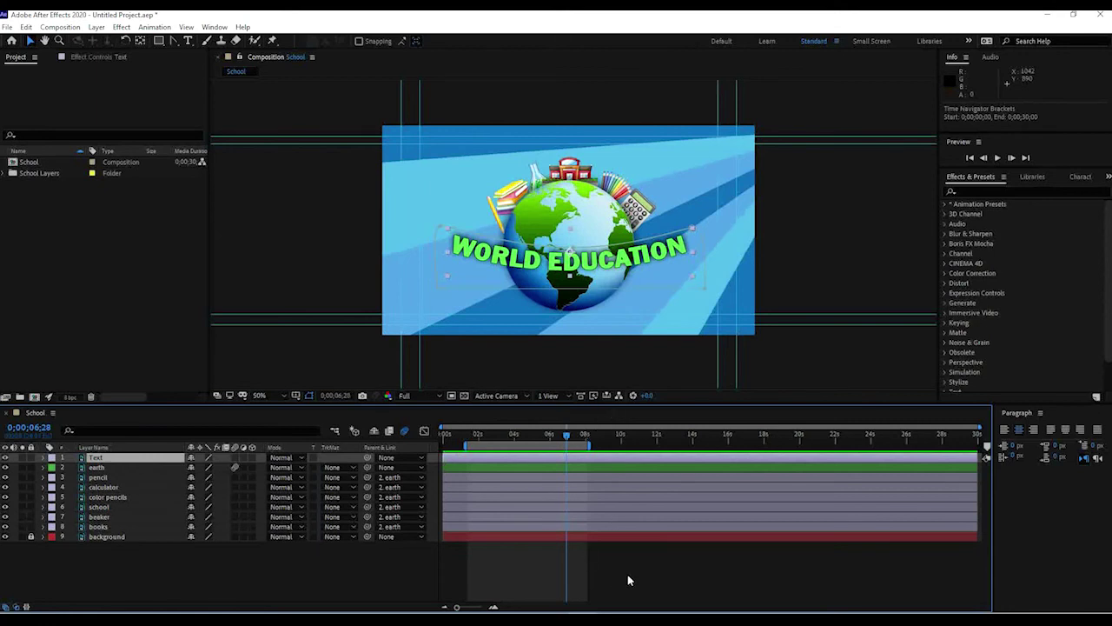
left_click(31, 162)
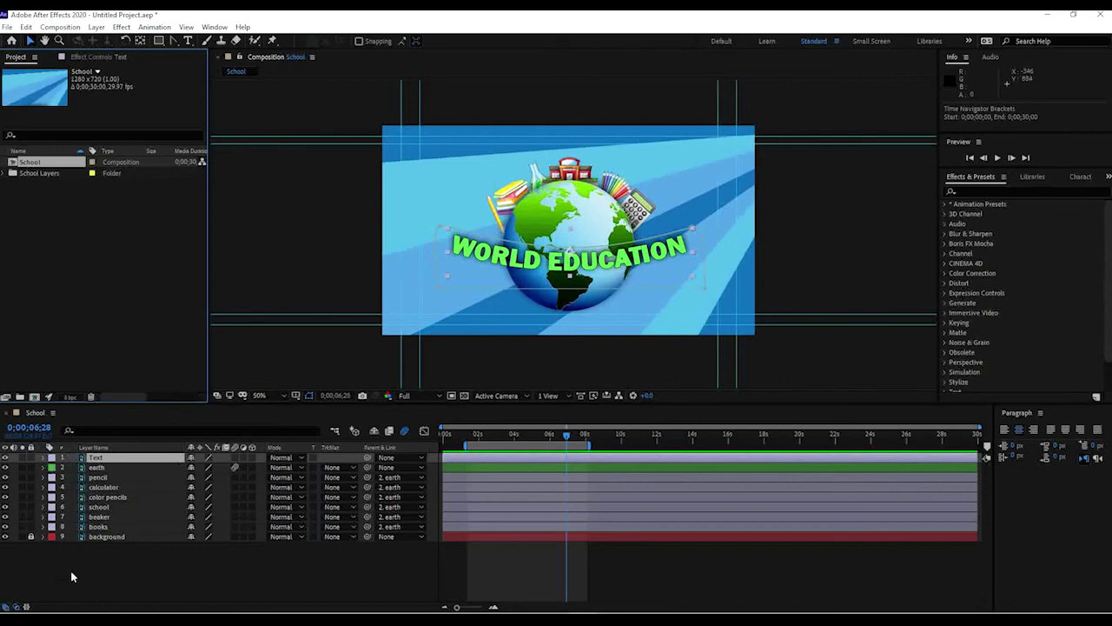
Create a new composition named School Logo Intro and nest the School composition in it as a layer
left_click(35, 396)
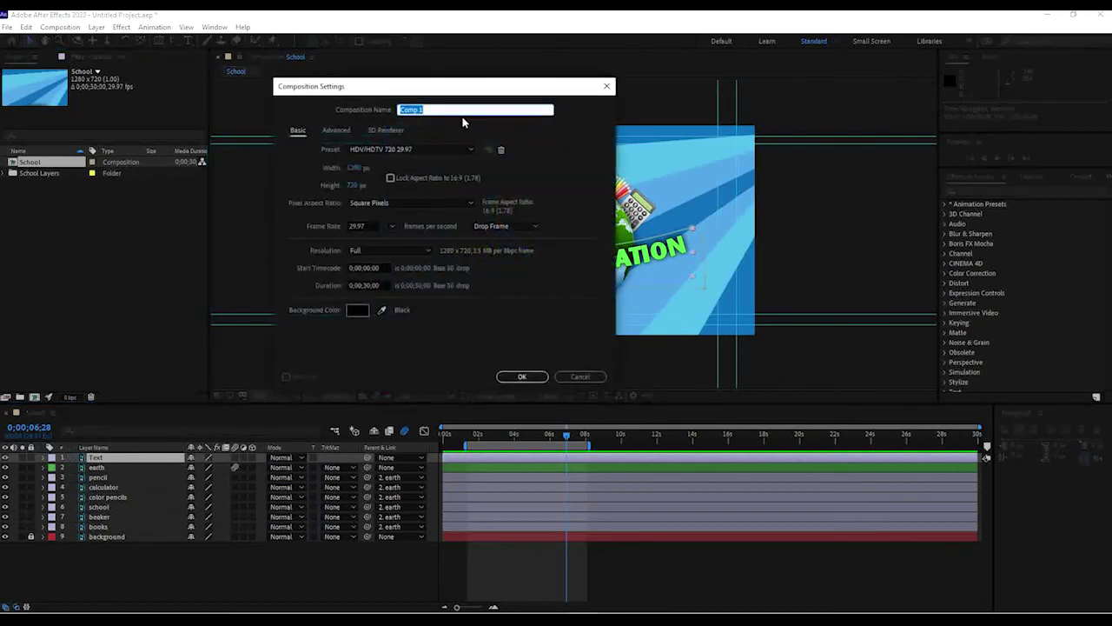
type("School Logo Intro")
left_click(522, 377)
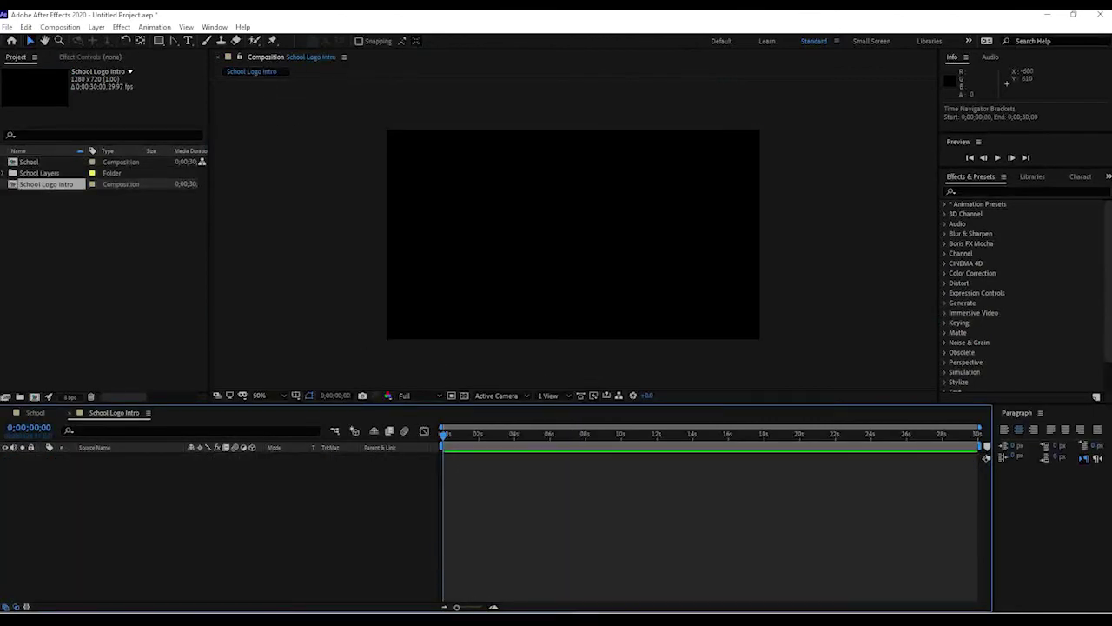
left_click_drag(30, 161, 120, 536)
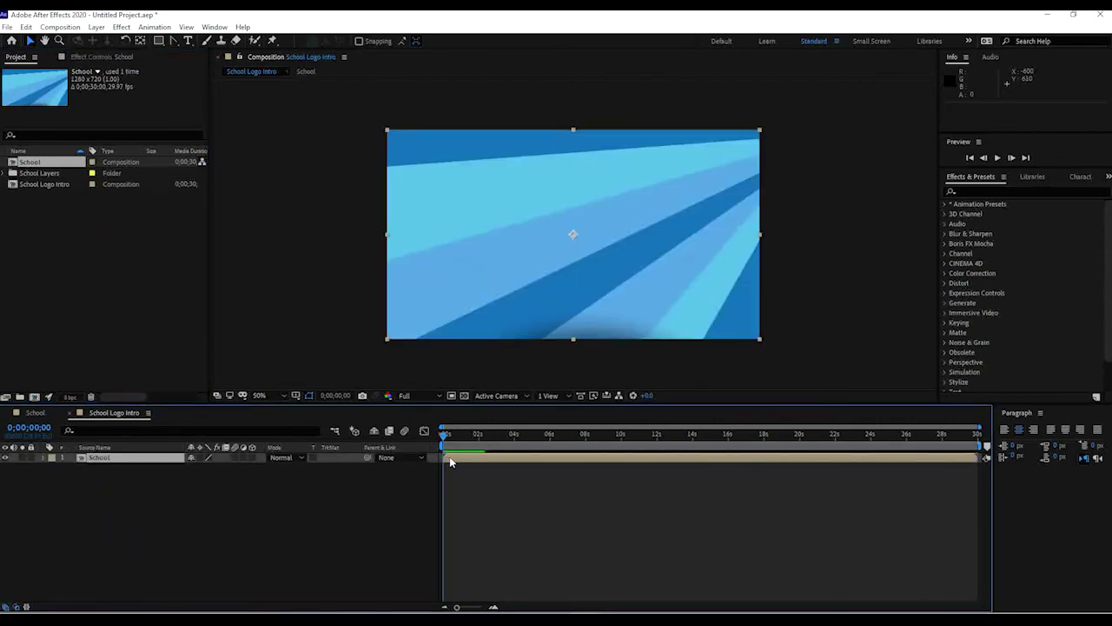
Scrub the nested animation to 0;00;06;08, check the School composition's timeline, and return to School Logo Intro
left_click_drag(466, 437, 553, 435)
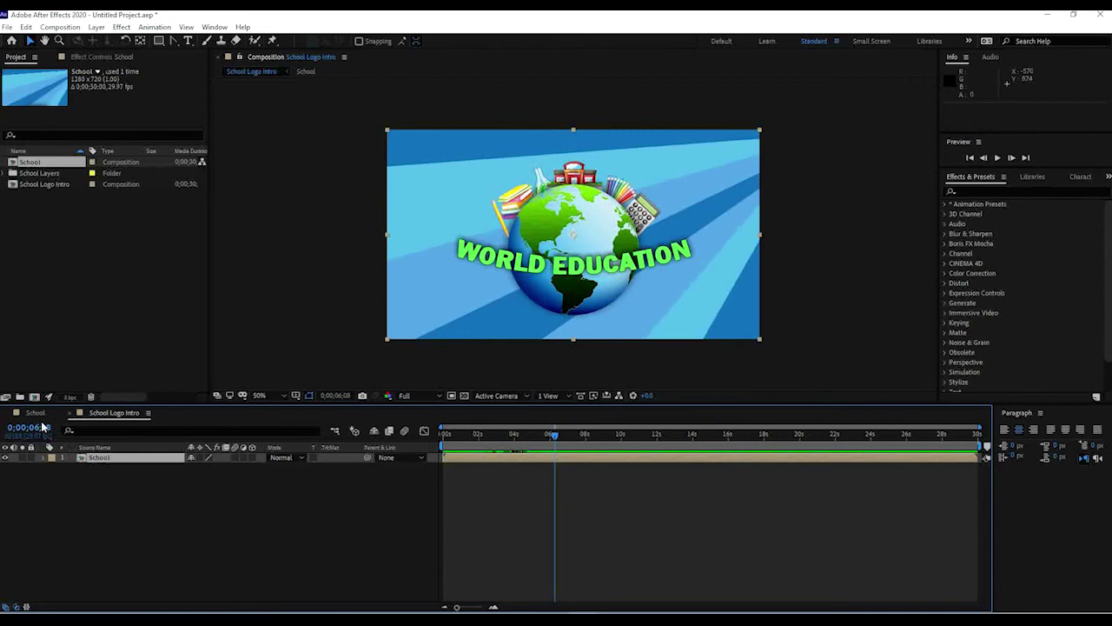
left_click(35, 412)
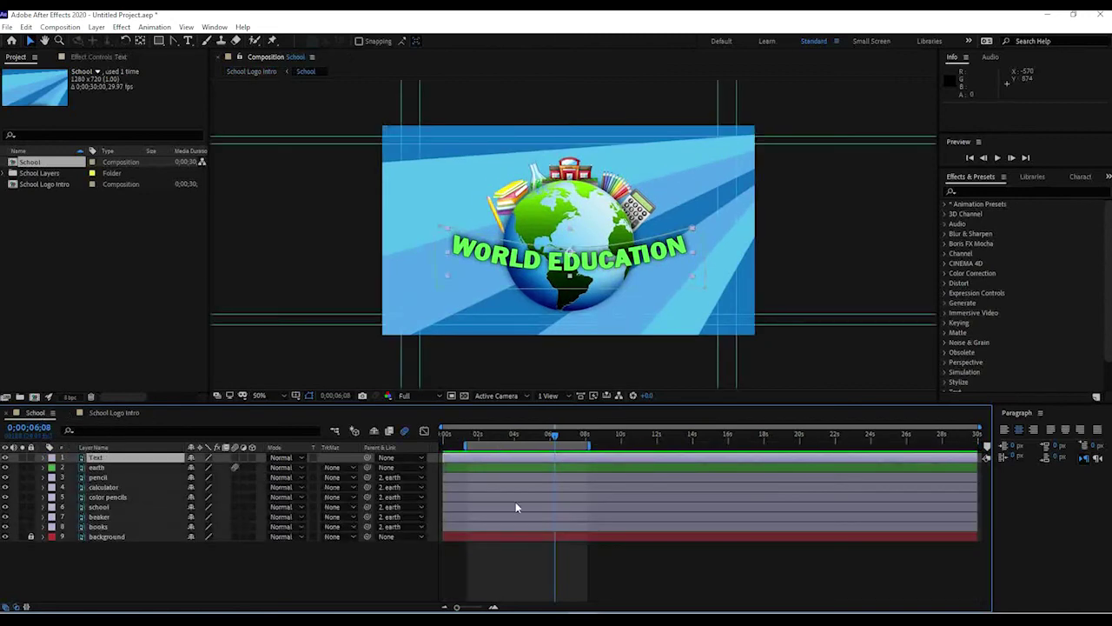
left_click(104, 414)
Fade in the School layer with Opacity keyframes of 0% at 0;00;01;03 and 100% at 0;00;01;26
left_click_drag(530, 435, 476, 439)
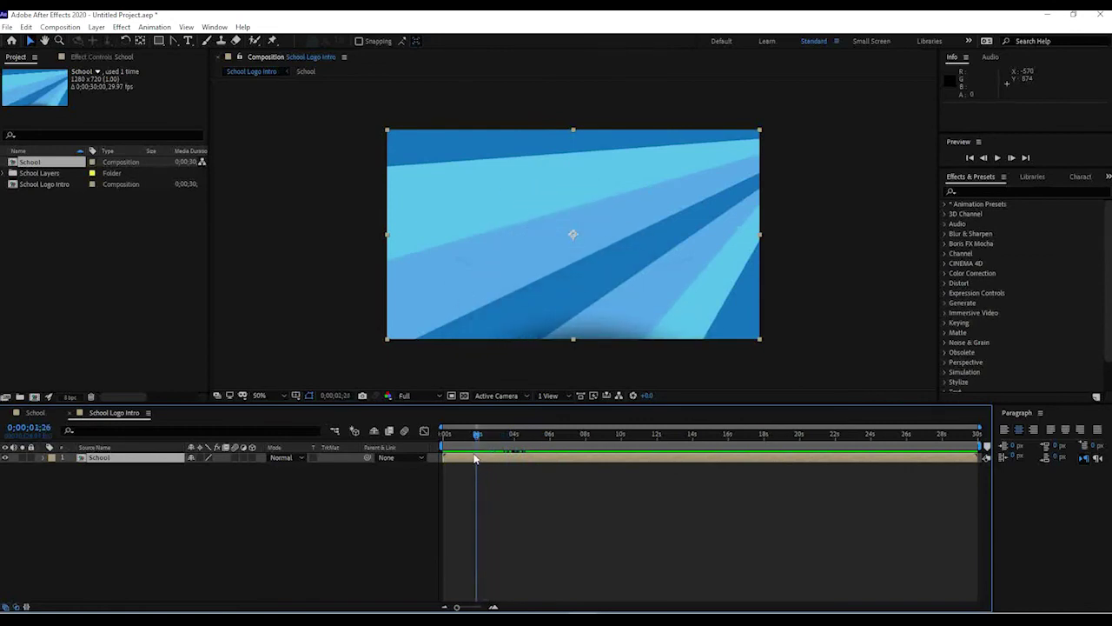
key("t")
left_click(72, 468)
left_click_drag(470, 441, 464, 442)
left_click_drag(195, 469, 130, 470)
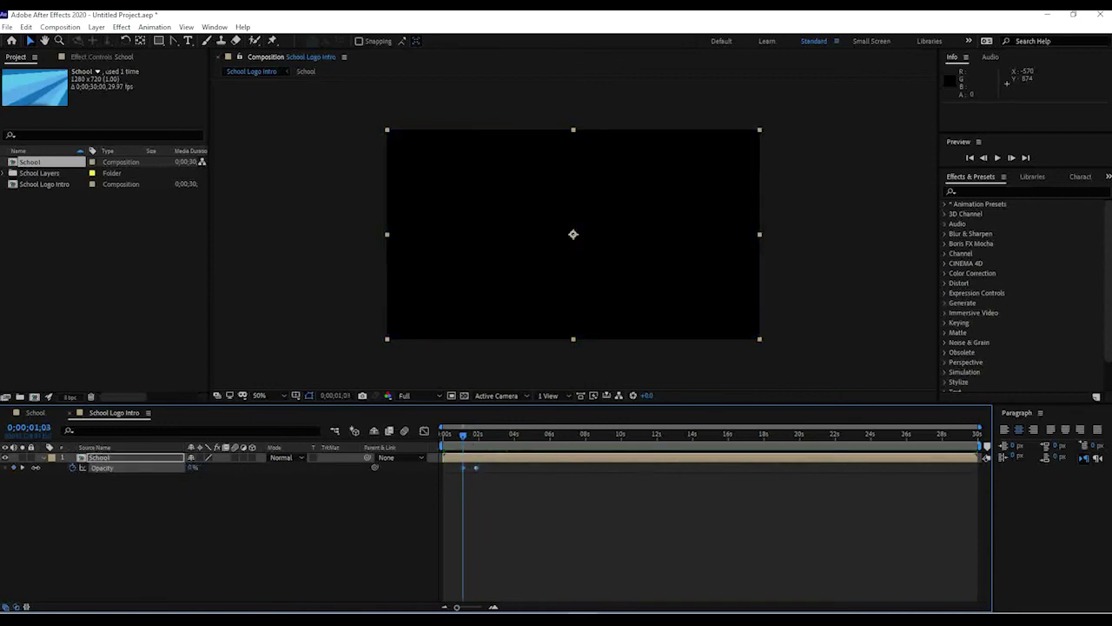
Fade out the School layer with Opacity keyframes of 100% at 0;00;08;09 and 0% at 0;00;09;00
left_click_drag(463, 434, 591, 439)
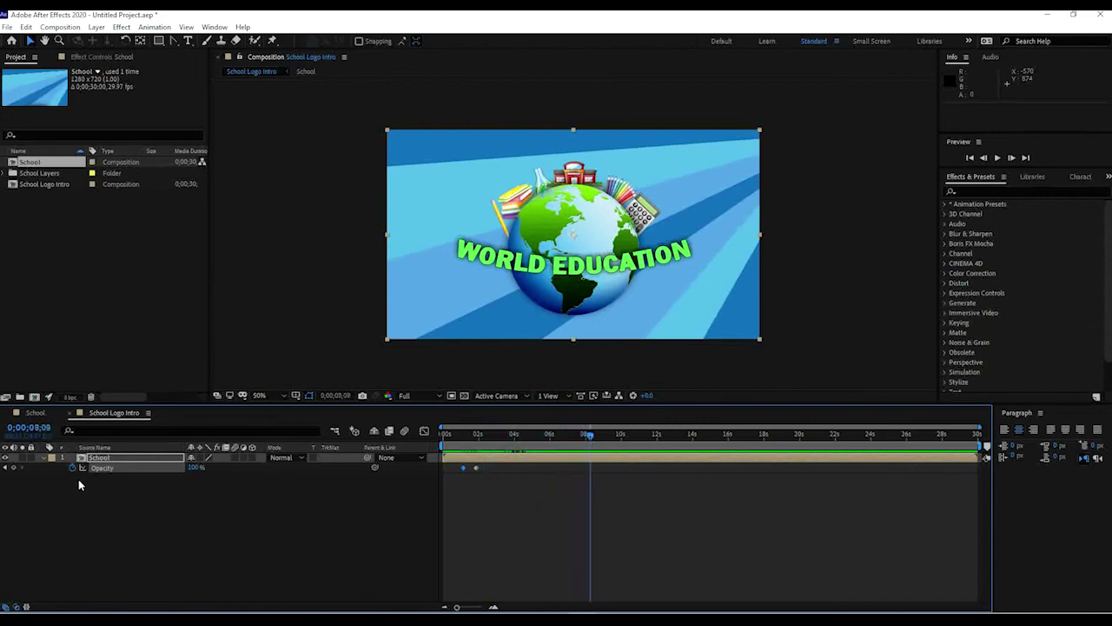
left_click(14, 467)
key("Page_Down")
key("Page_Down")
key("Page_Down")
key("Page_Down")
key("Page_Down")
key("Page_Down")
key("Page_Down")
key("Page_Down")
key("Page_Down")
key("Page_Down")
key("Page_Down")
key("Page_Down")
key("Page_Down")
key("Page_Down")
key("Page_Down")
key("Page_Down")
key("Page_Down")
key("Page_Down")
key("Page_Down")
key("Page_Down")
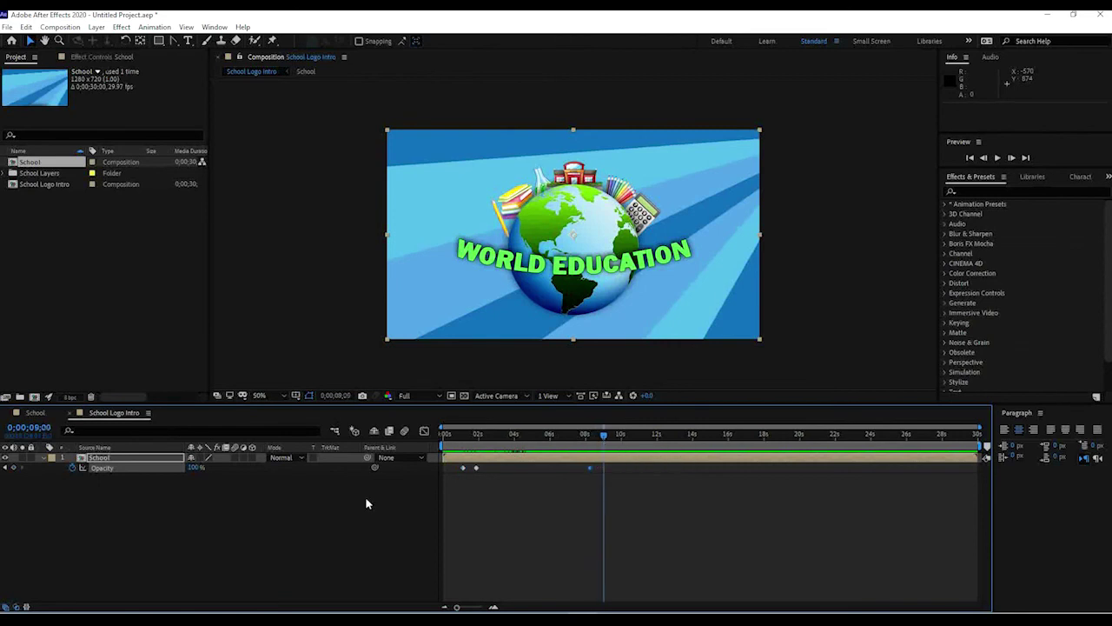
left_click(195, 467)
type("0")
key("Return")
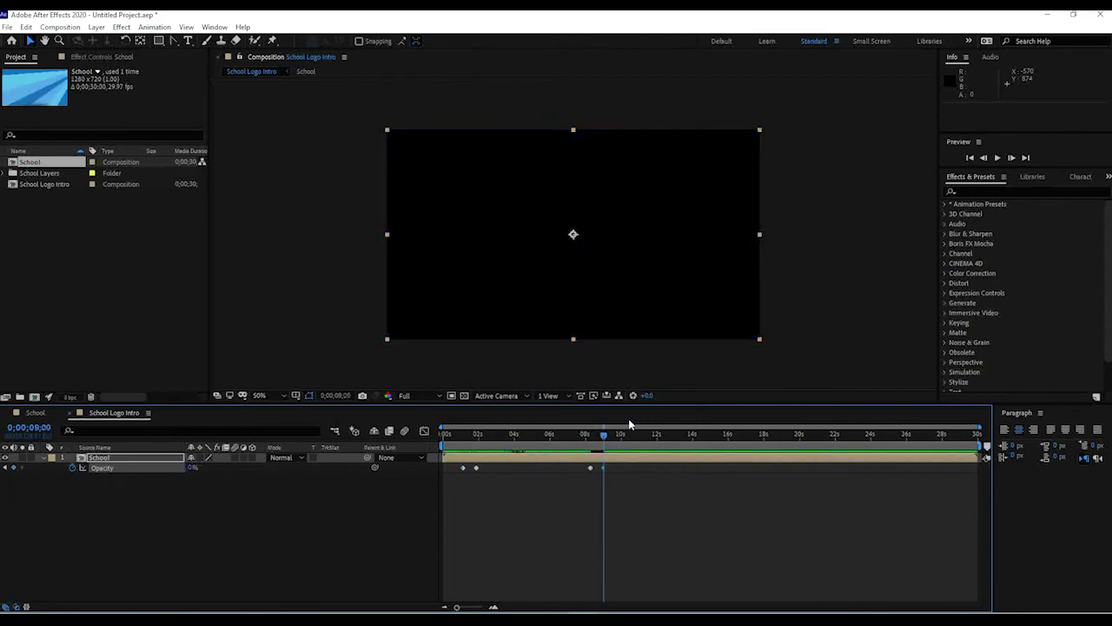
Trim the School Logo Intro work area to run from 0;00;00;16 to 0;00;10;00
left_click_drag(604, 443, 623, 444)
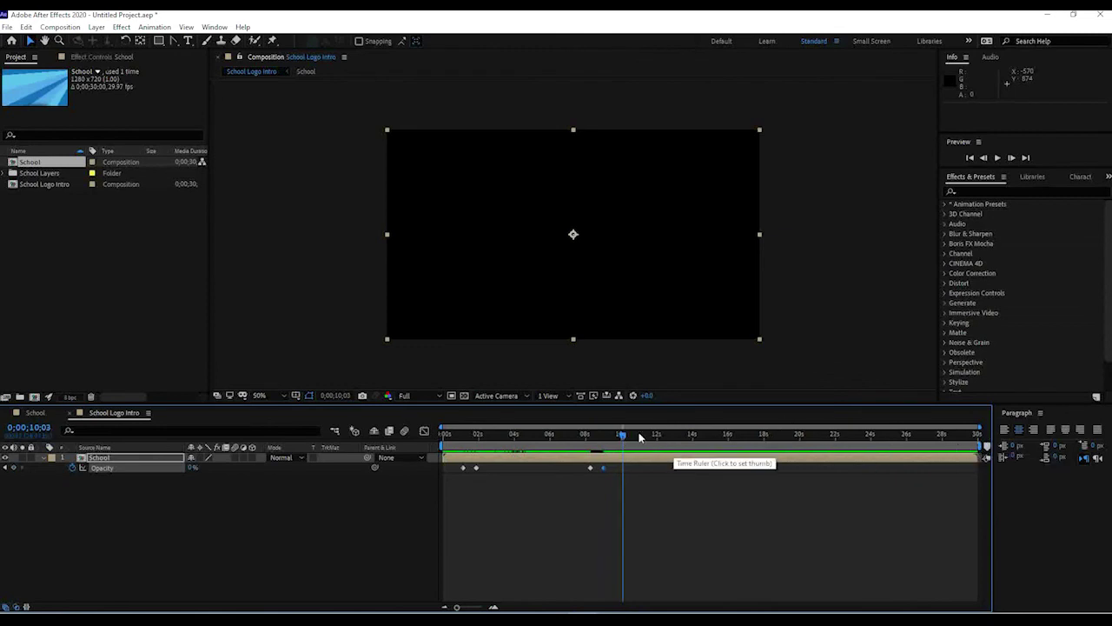
left_click_drag(622, 436, 623, 436)
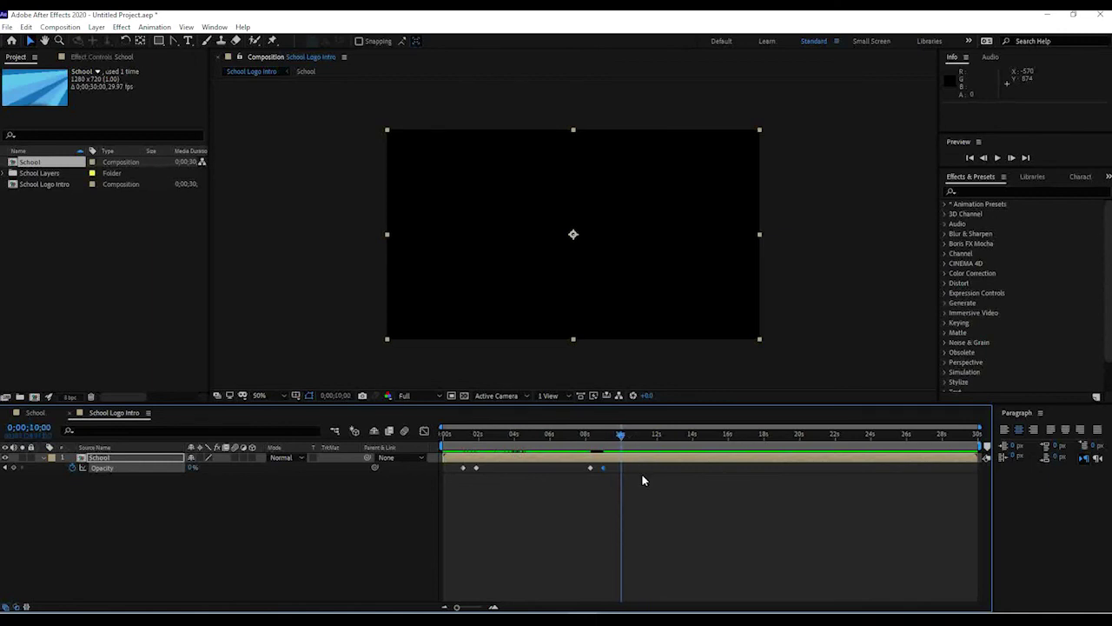
key("n")
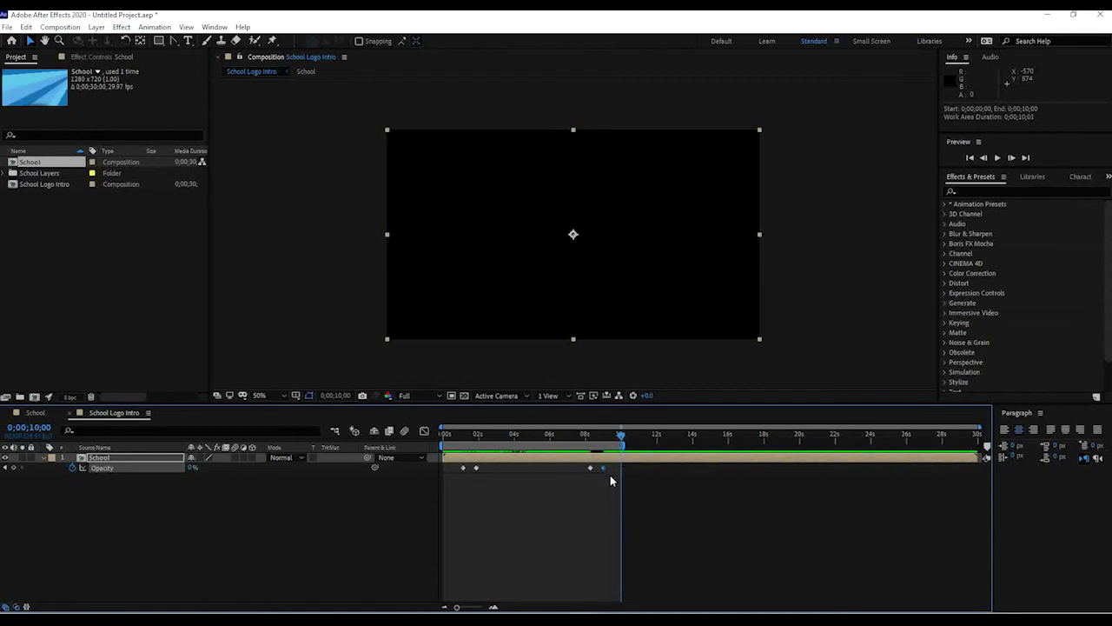
left_click_drag(444, 436, 451, 435)
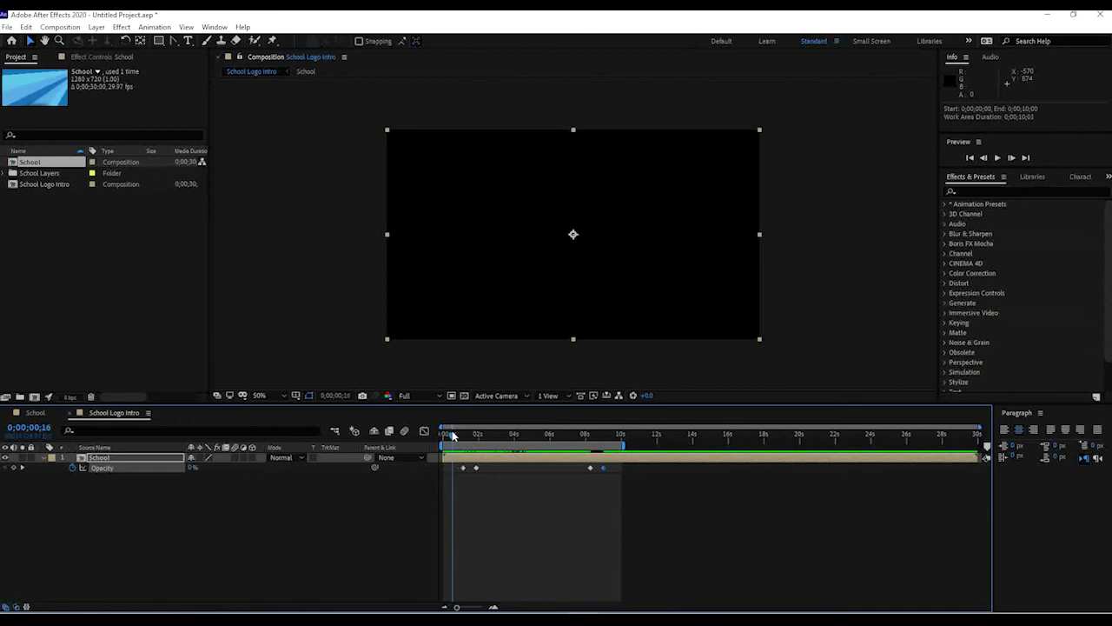
key("b")
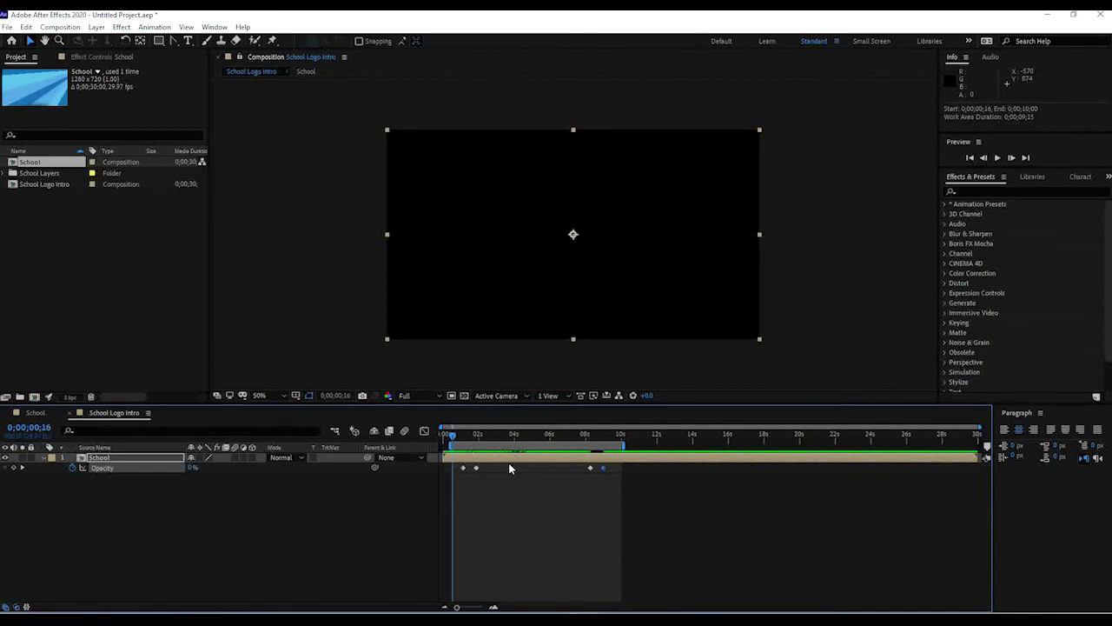
Scrub through the School Logo Intro timeline to review the fades and logo animation, ending at 0;00;02;23
left_click_drag(453, 434, 582, 454)
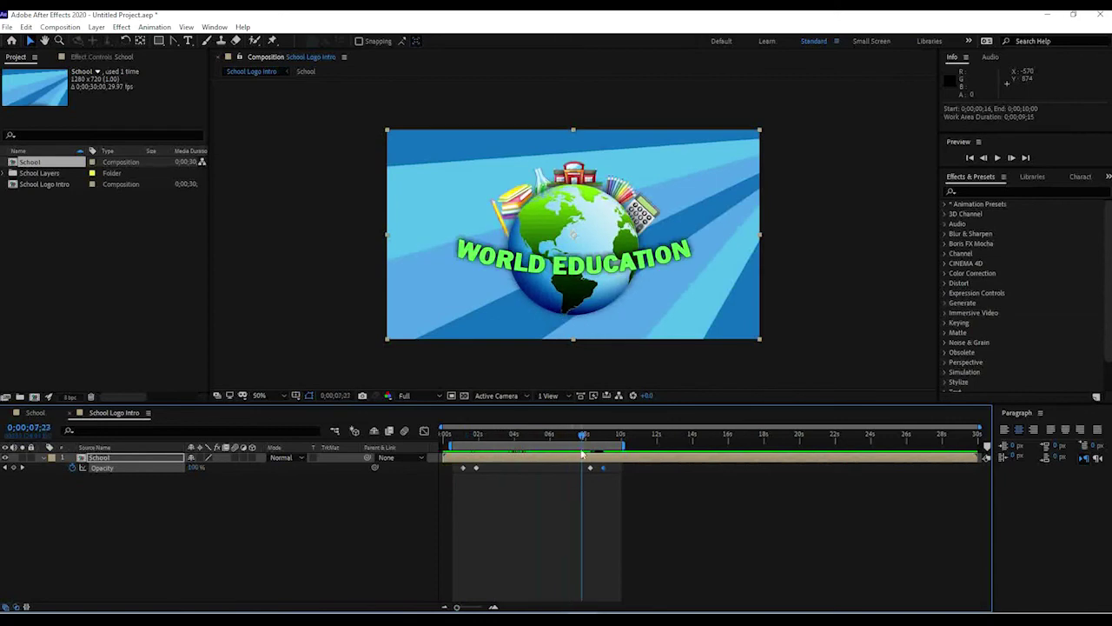
left_click_drag(493, 438, 538, 446)
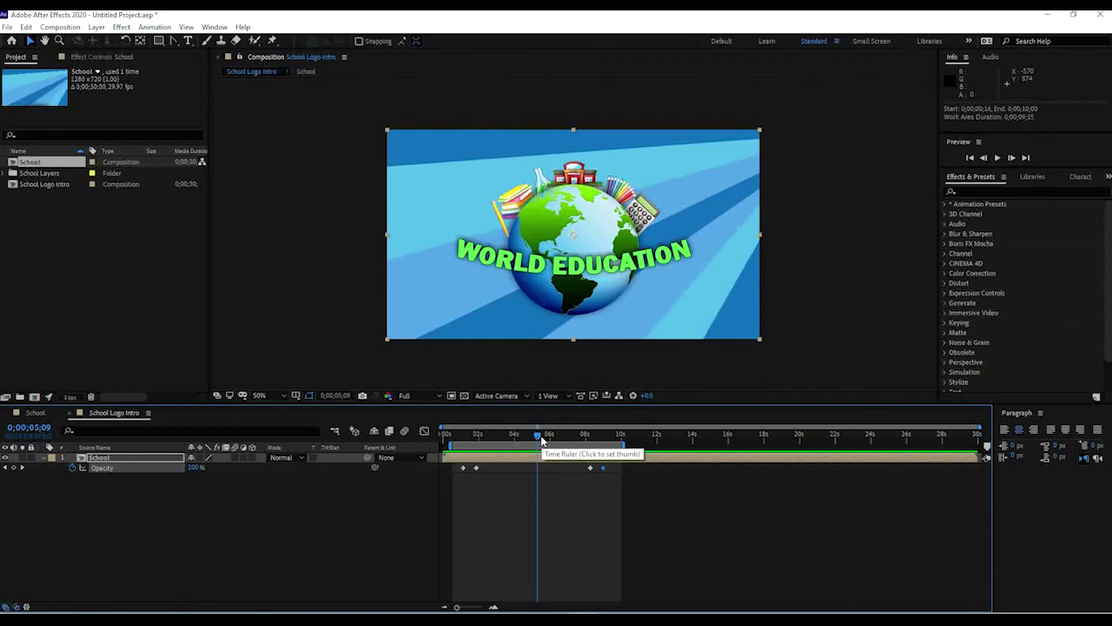
left_click_drag(542, 440, 552, 437)
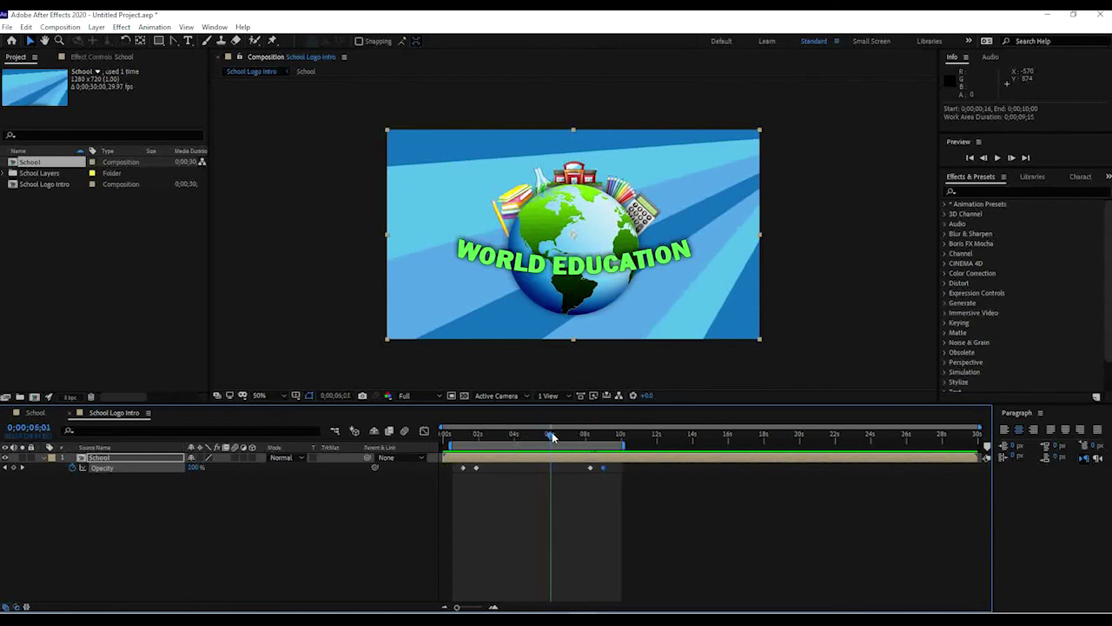
left_click_drag(553, 437, 475, 434)
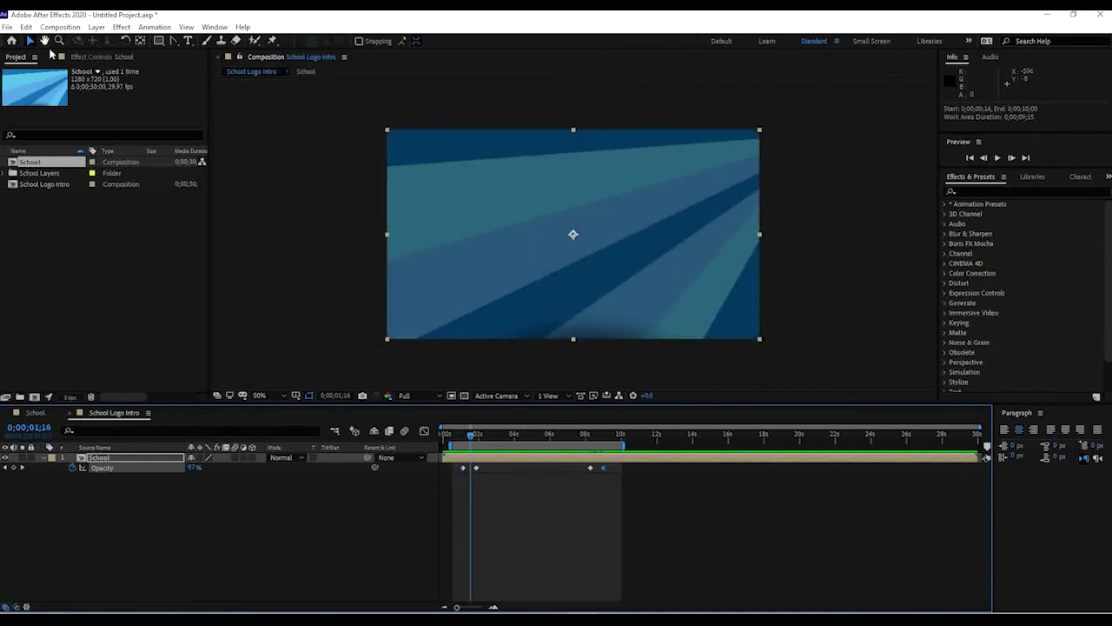
left_click(48, 32)
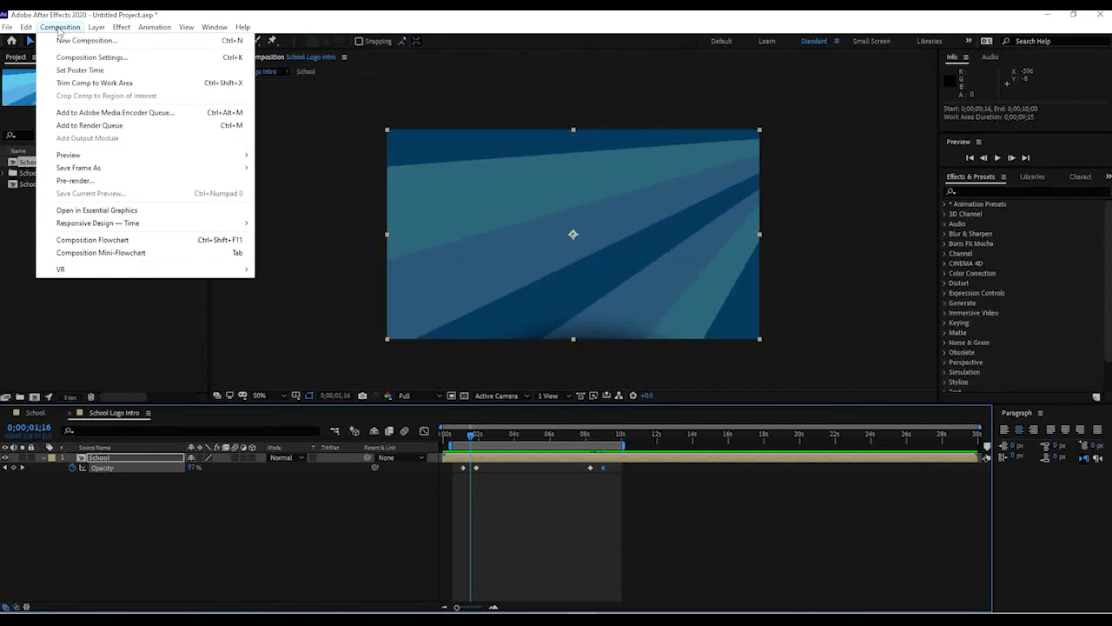
left_click(471, 600)
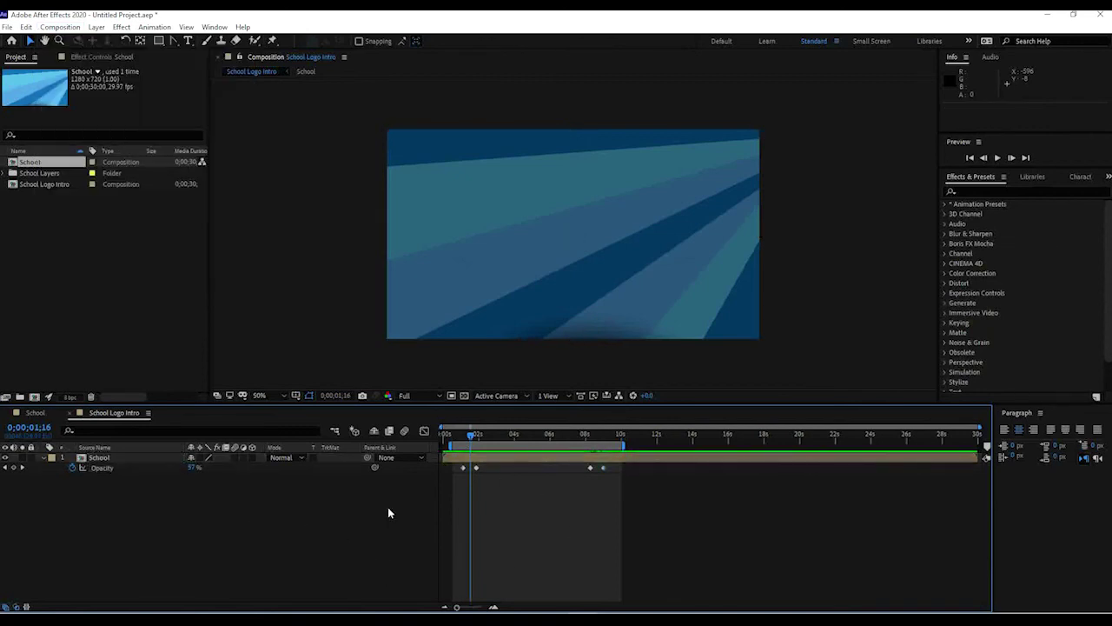
mouse_move(473, 434)
left_mouse_down()
mouse_move(462, 431)
mouse_move(492, 439)
left_mouse_up()
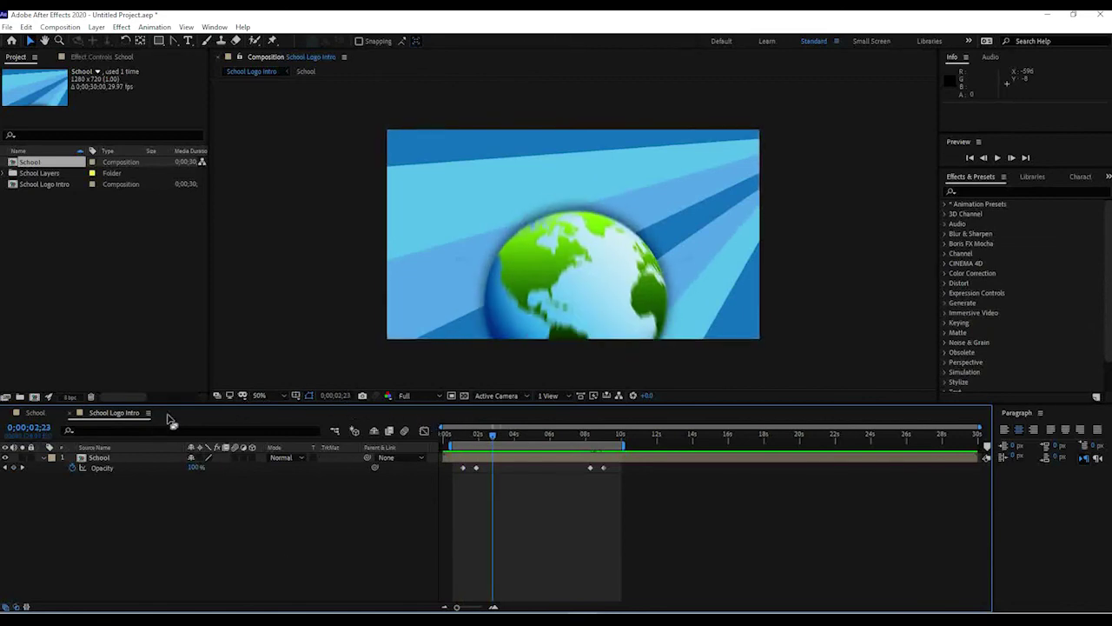
Queue School Logo Intro in Adobe Media Encoder and set its MP4 output to the Motion Graphics folder inside After Effects 02
left_click(60, 27)
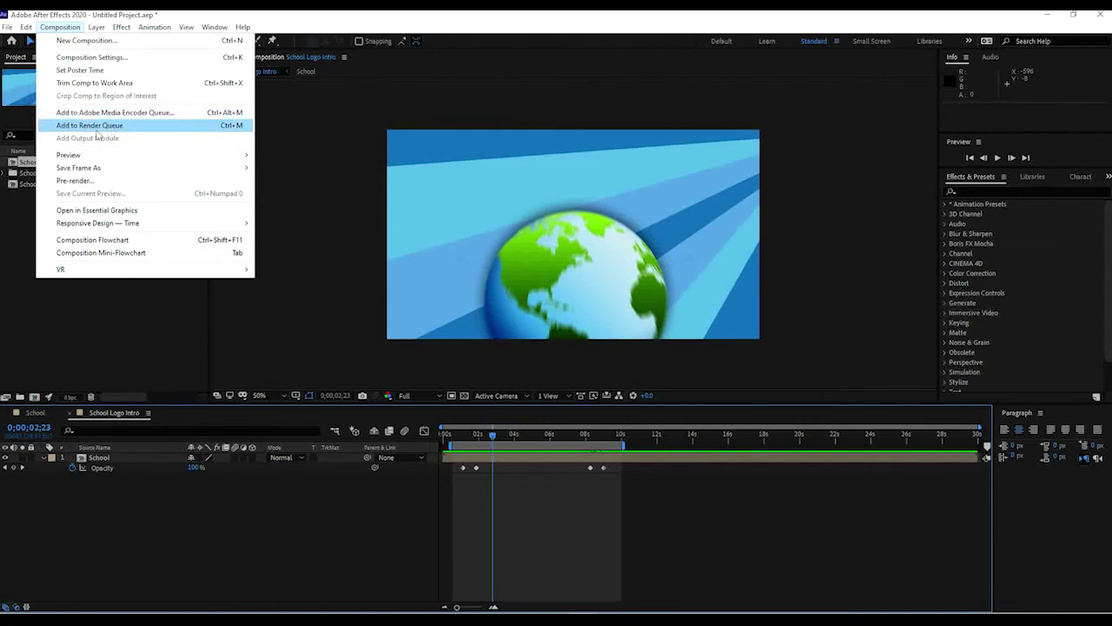
left_click(176, 114)
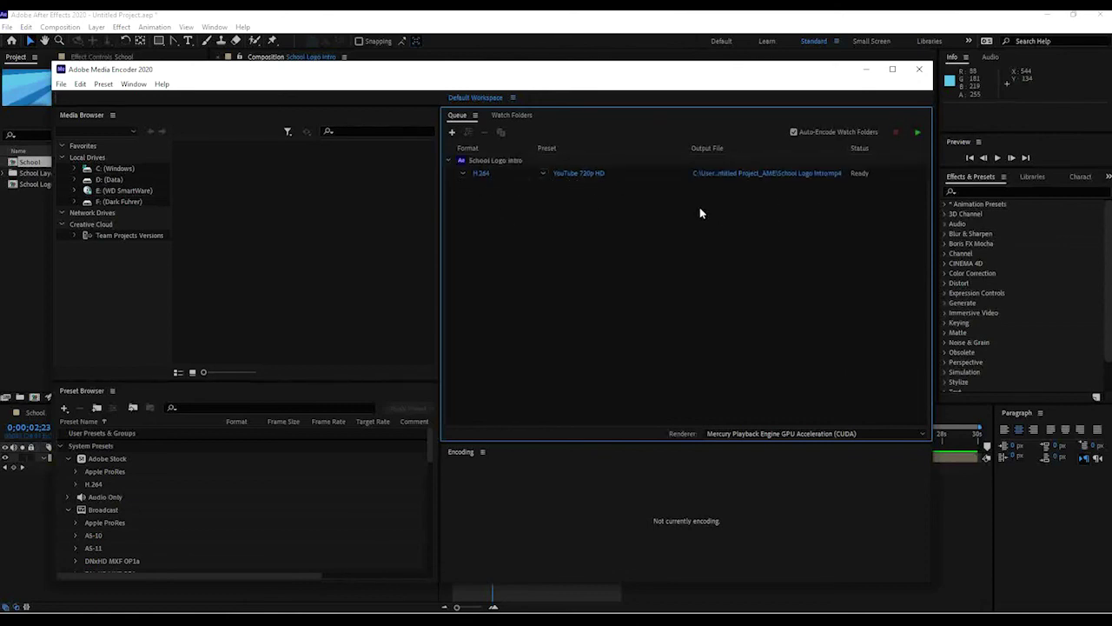
left_click(811, 173)
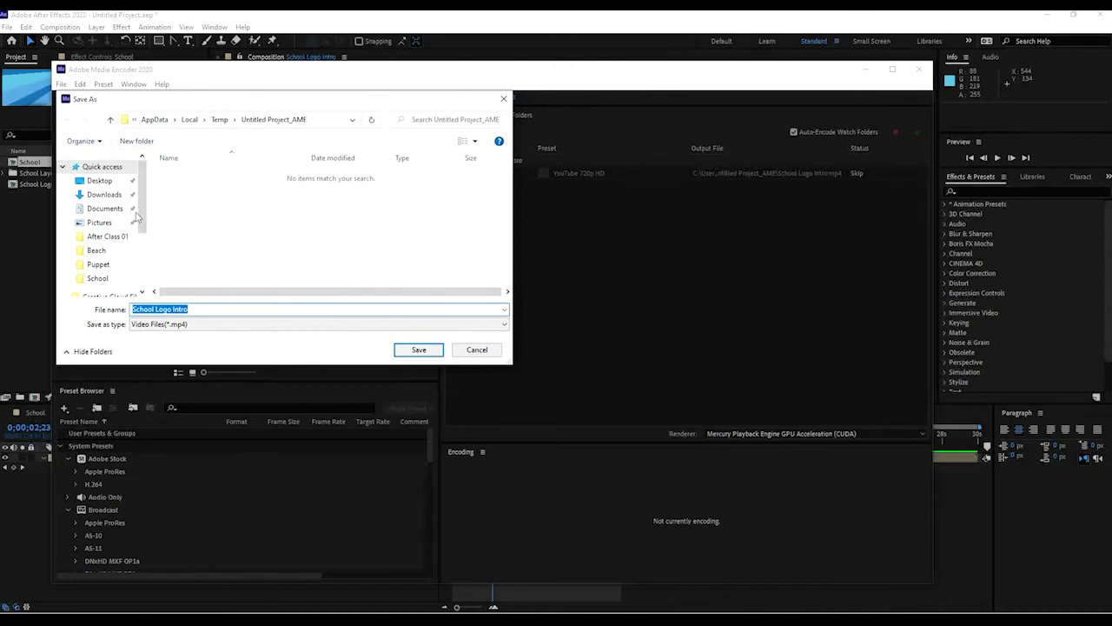
scroll(145, 226, "down", 1)
scroll(144, 226, "up", 1)
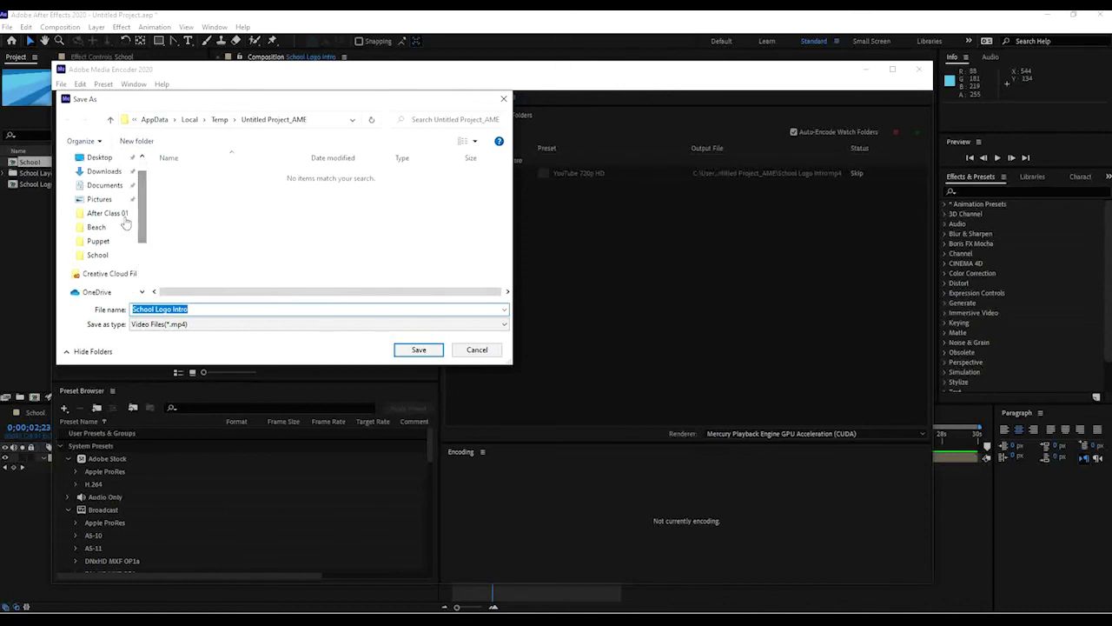
left_click(192, 201)
left_click(195, 121)
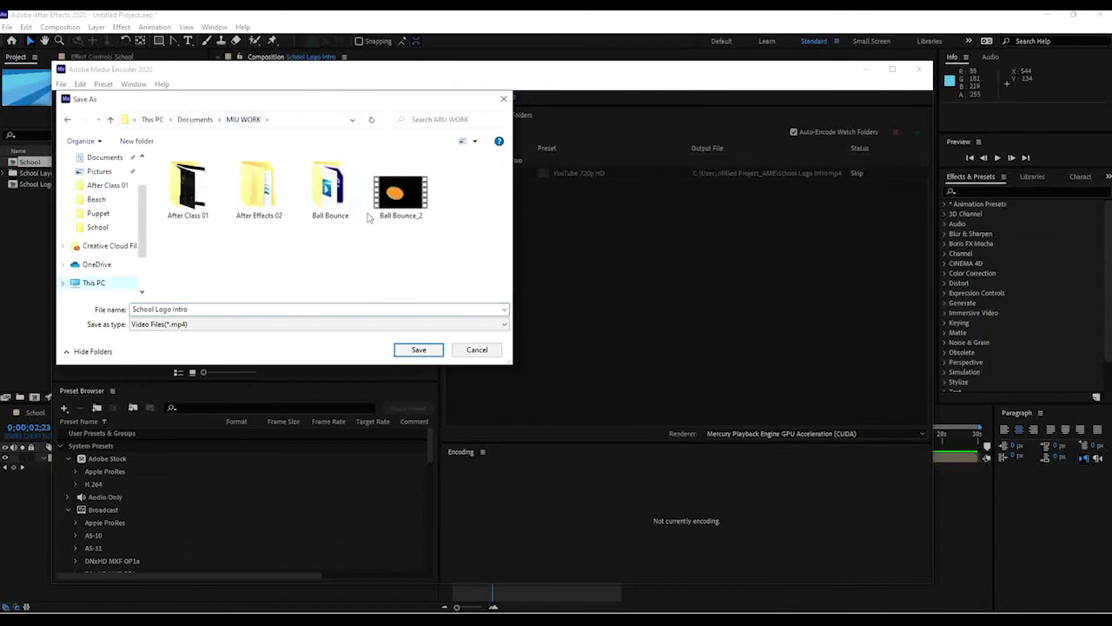
double_click(281, 204)
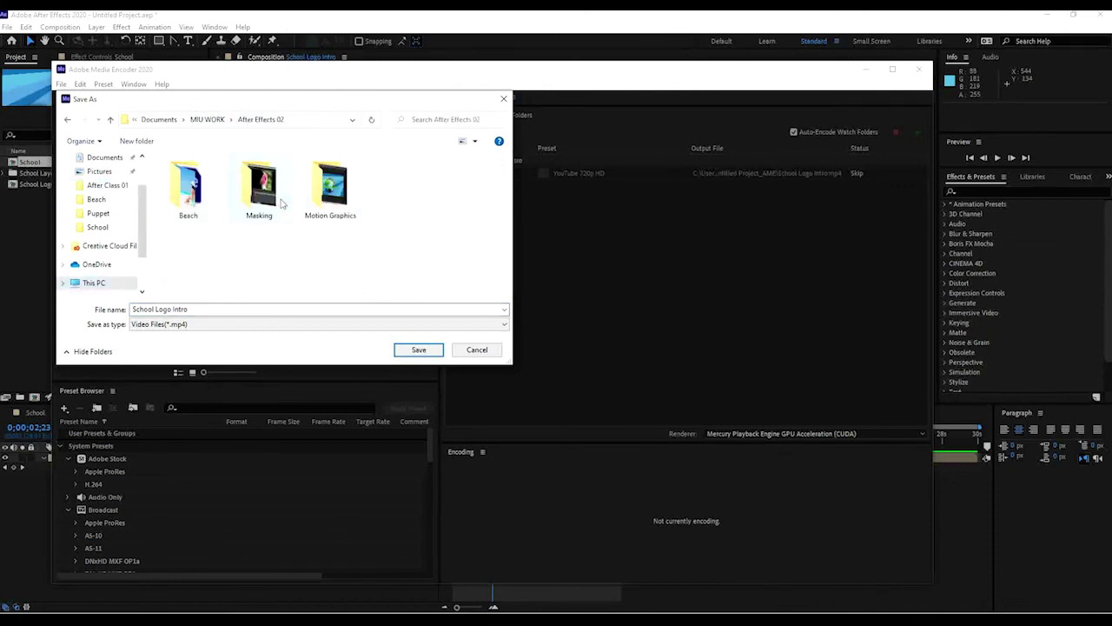
double_click(352, 202)
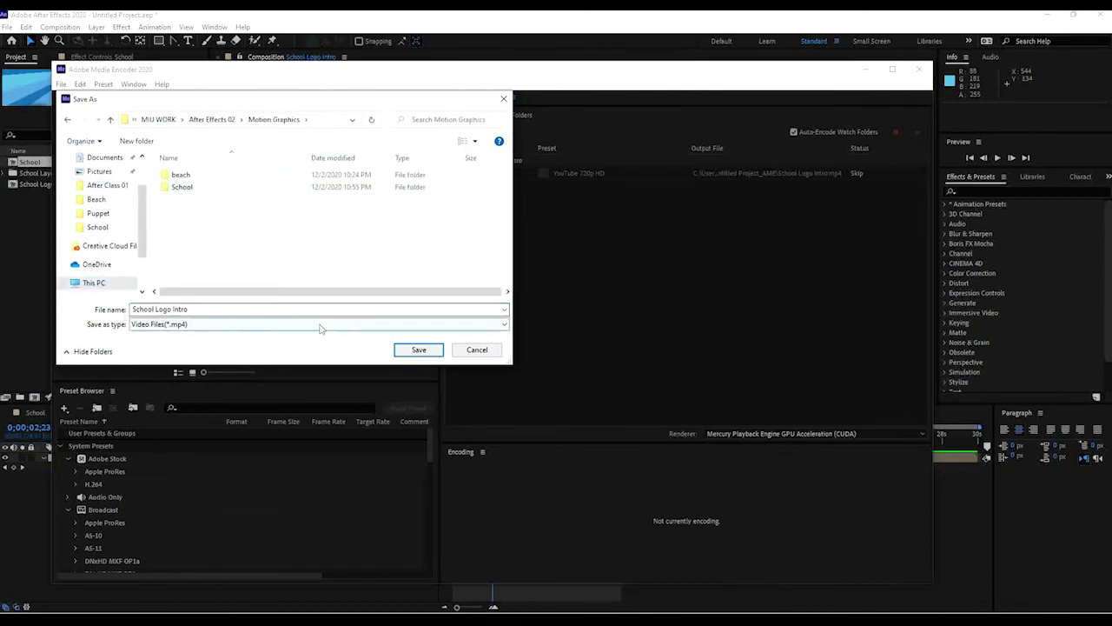
left_click(419, 349)
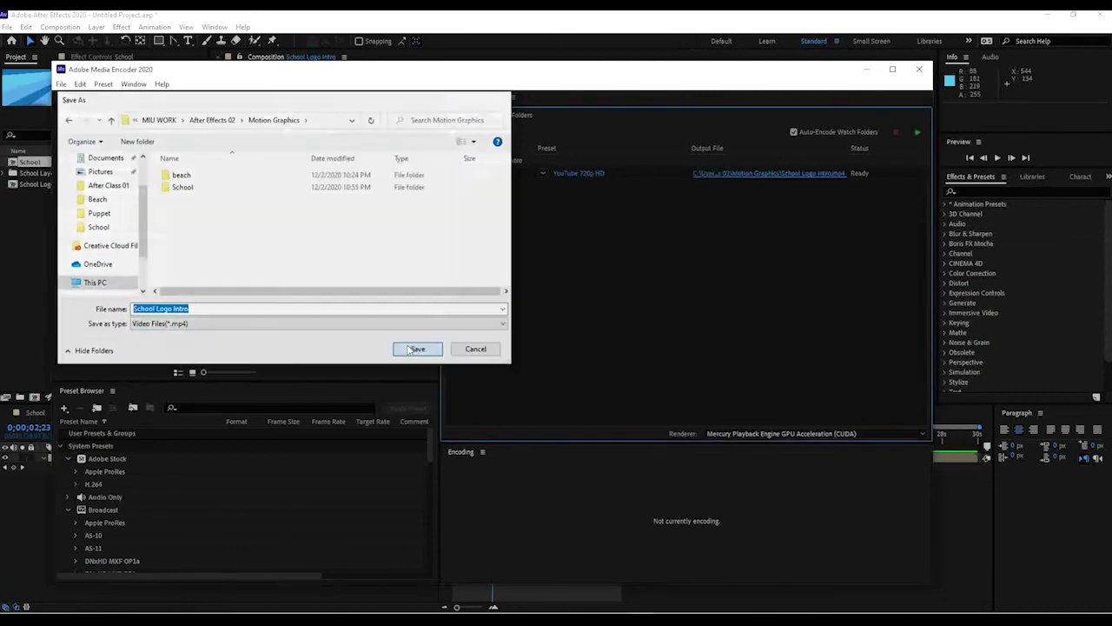
Encode the queued video, close Adobe Media Encoder, and move the After Effects timeline to 0;00;05;06
left_click(919, 133)
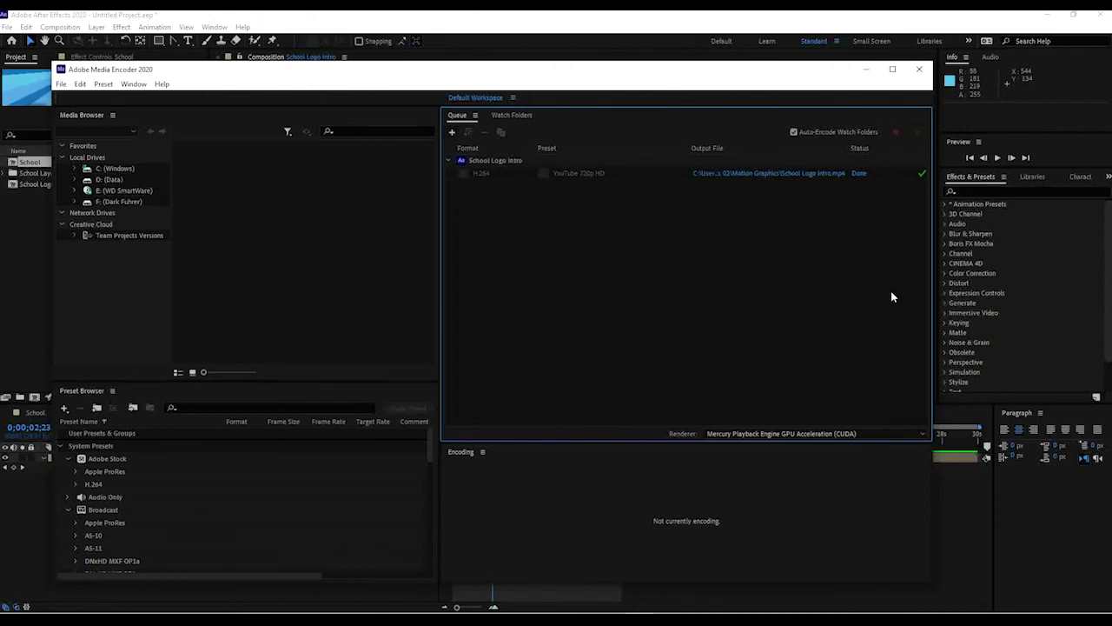
mouse_move(920, 179)
left_click(919, 69)
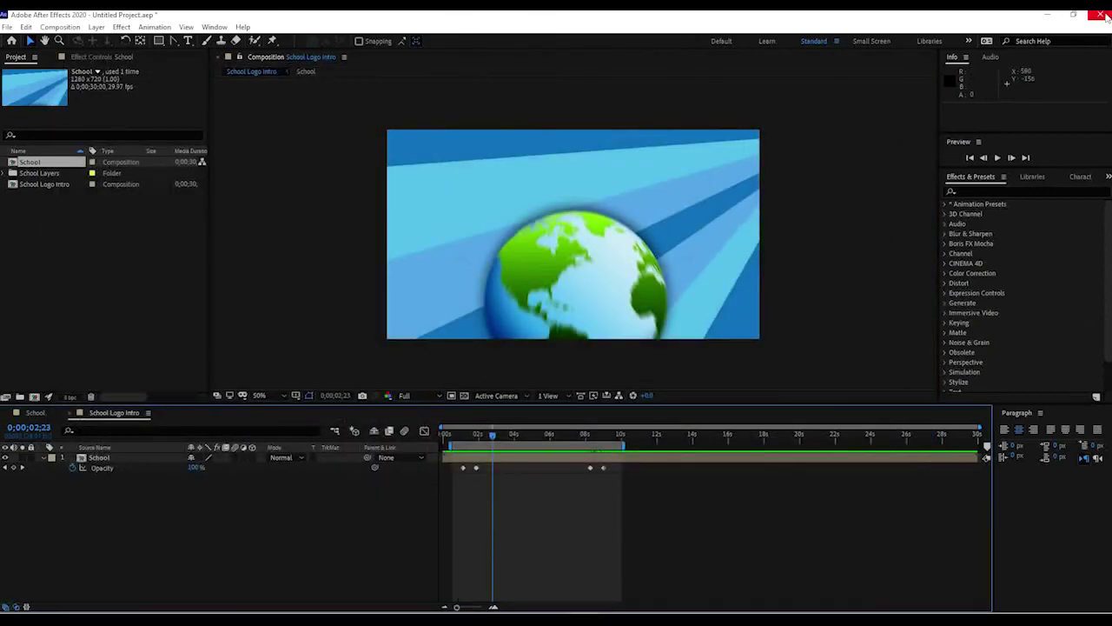
left_click_drag(486, 435, 536, 435)
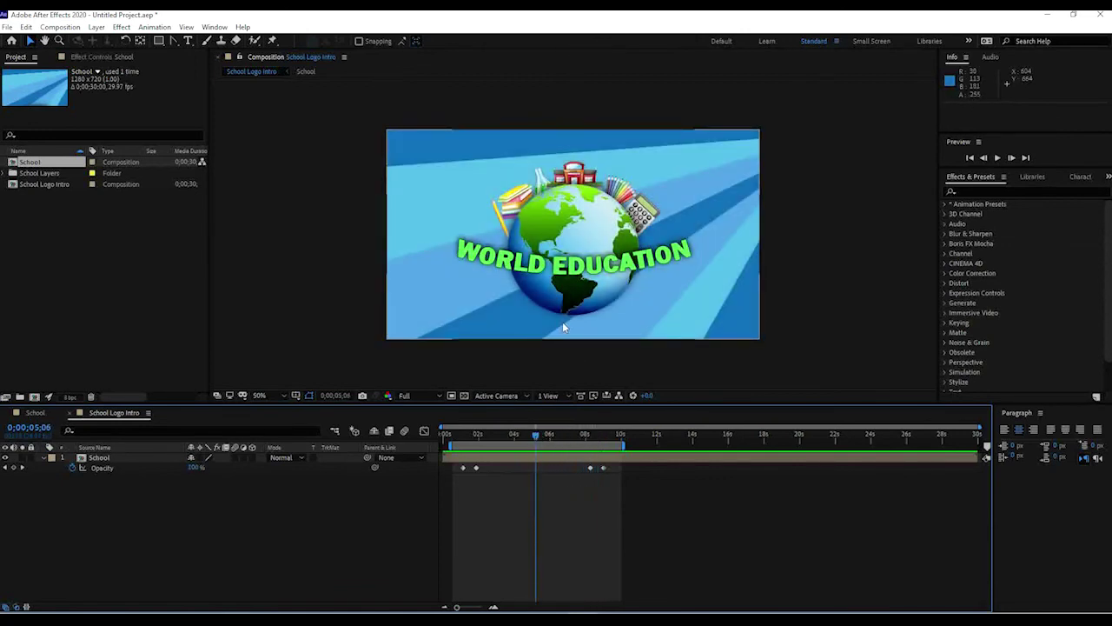